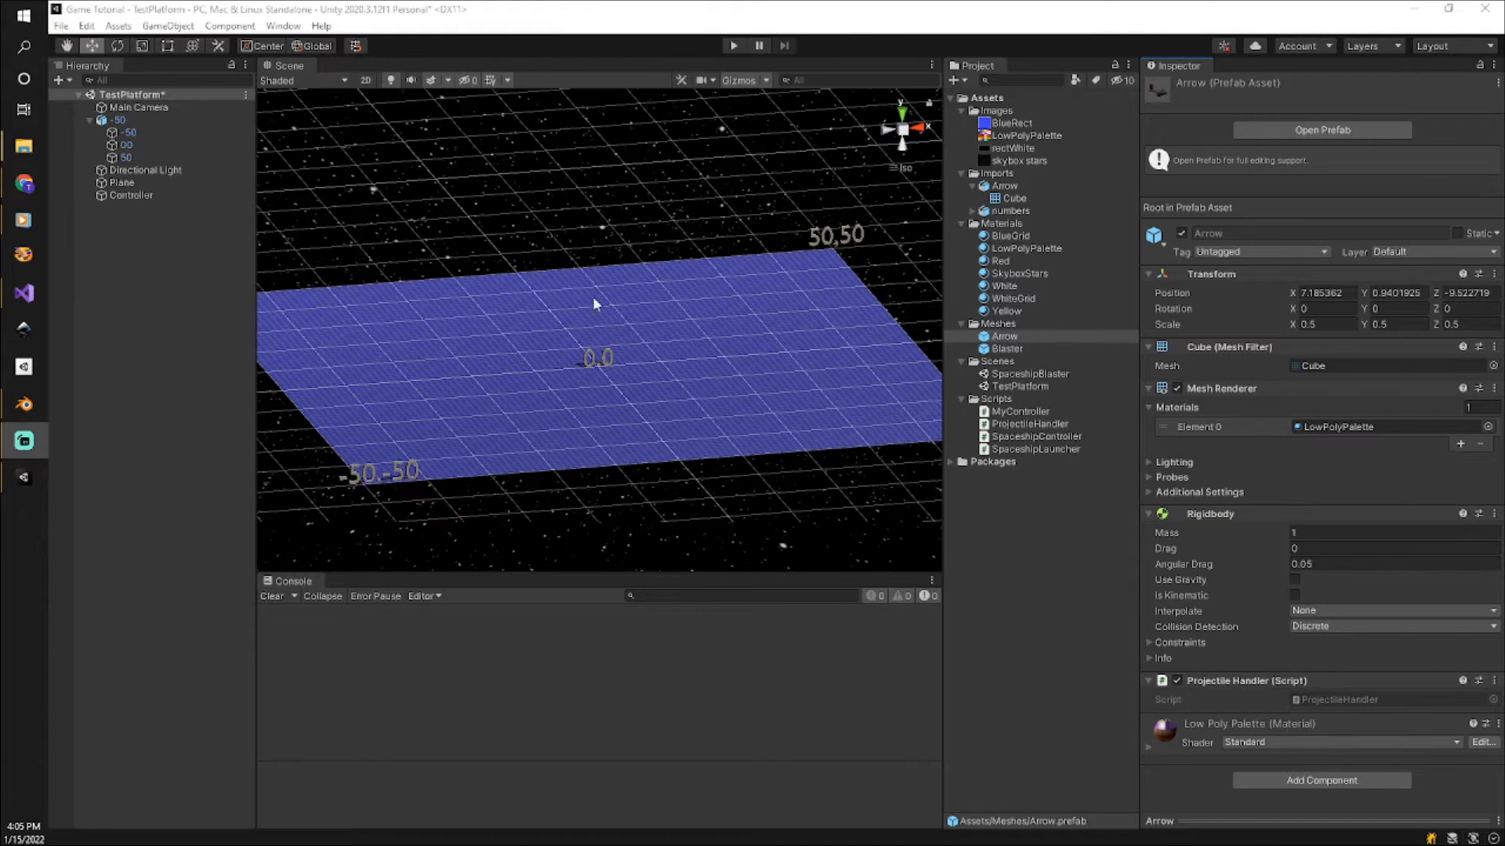
Deactivate the -50 number-label object in the scene and collapse its children.
{"action": "left_click", "coordinate": [121, 118]}
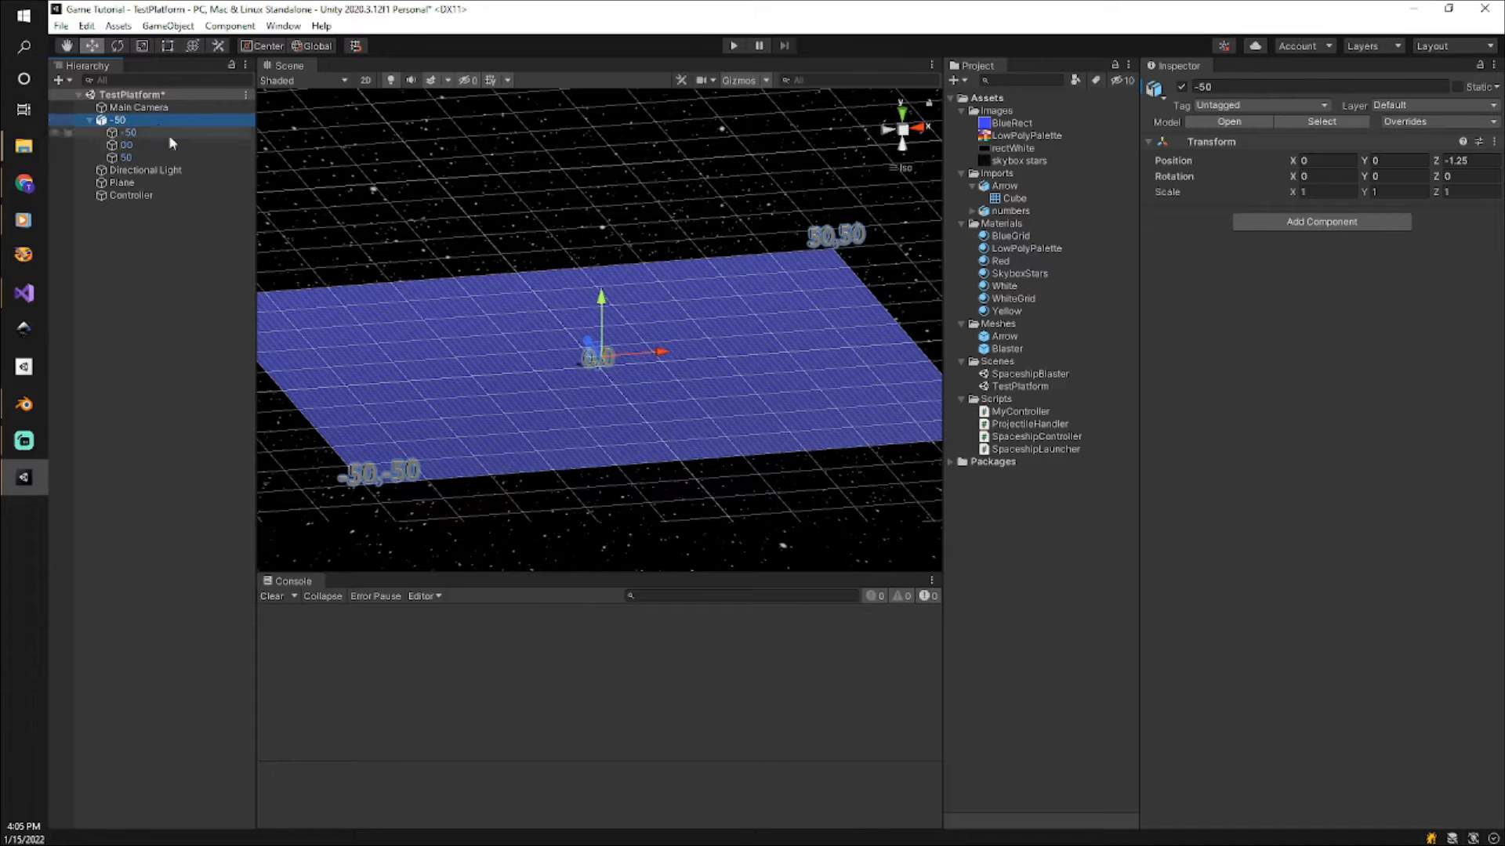
{"action": "left_click", "coordinate": [1183, 87]}
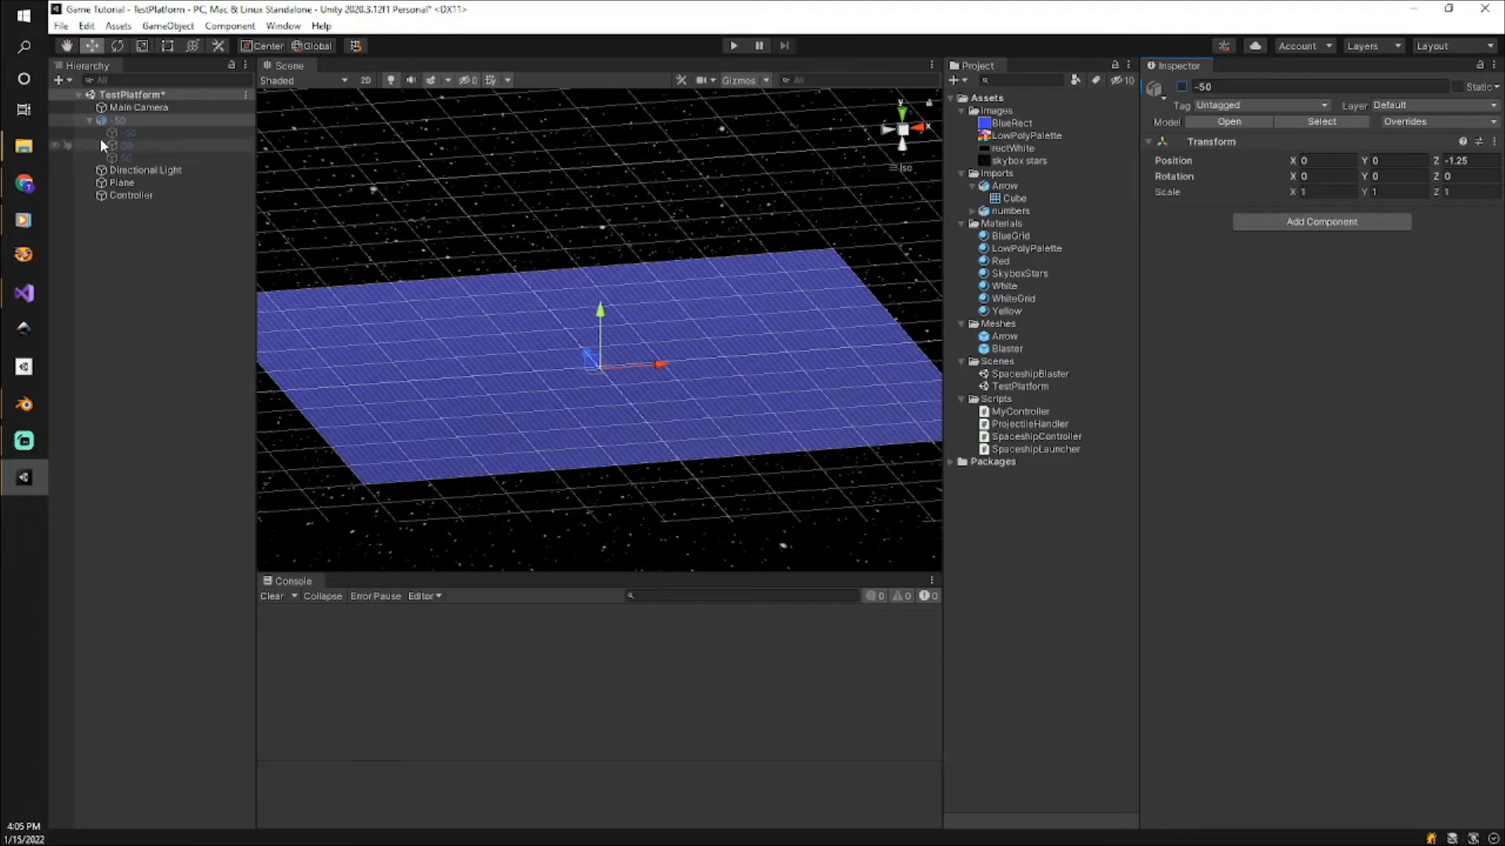
{"action": "left_click", "coordinate": [90, 120]}
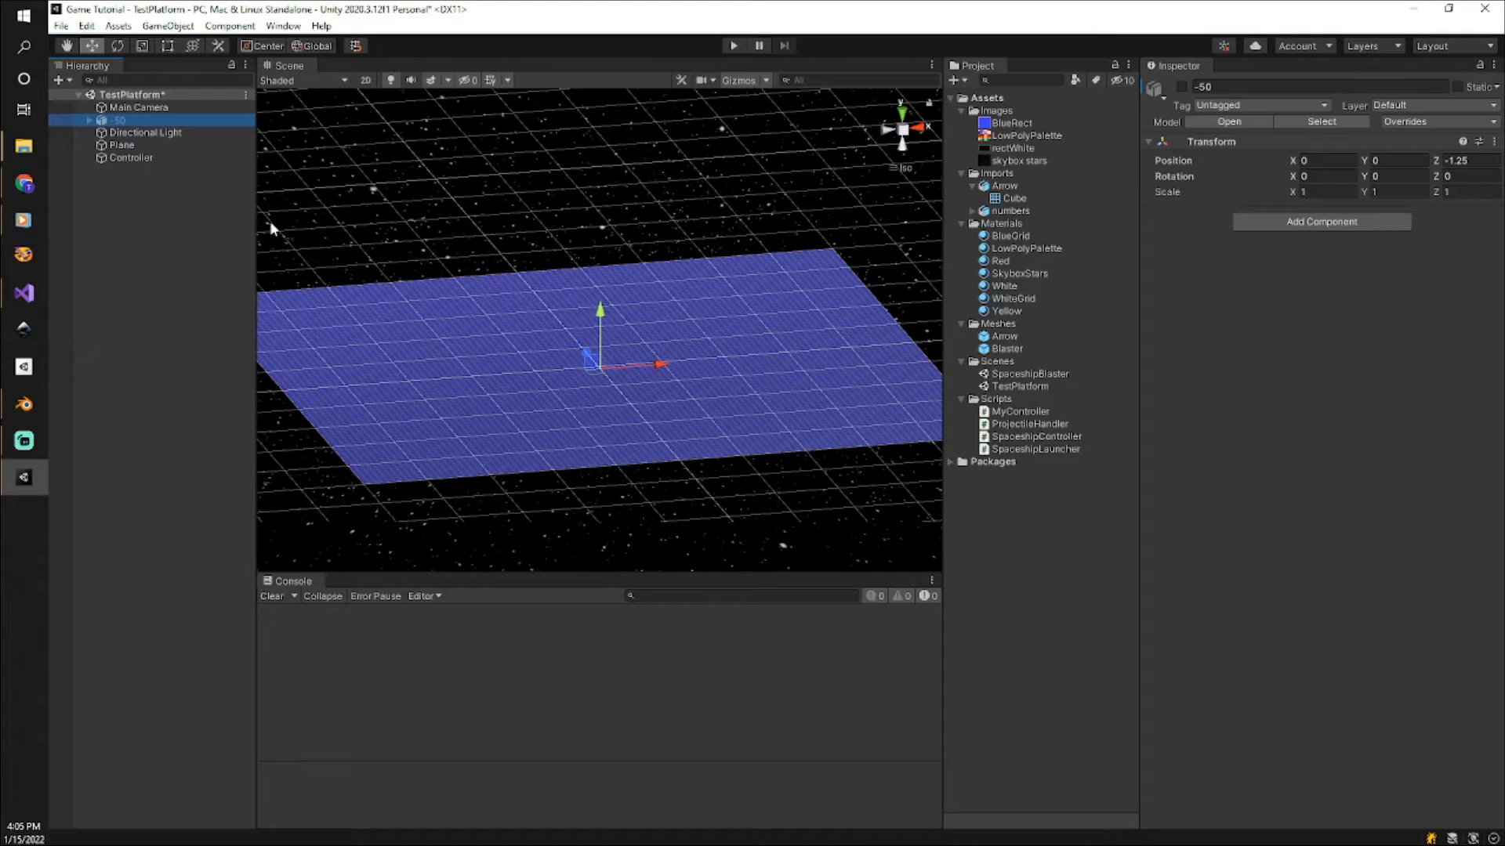
Add a 3D cube to the scene and stretch it along Z to a scale of about 7.67.
{"action": "right_click", "coordinate": [133, 212]}
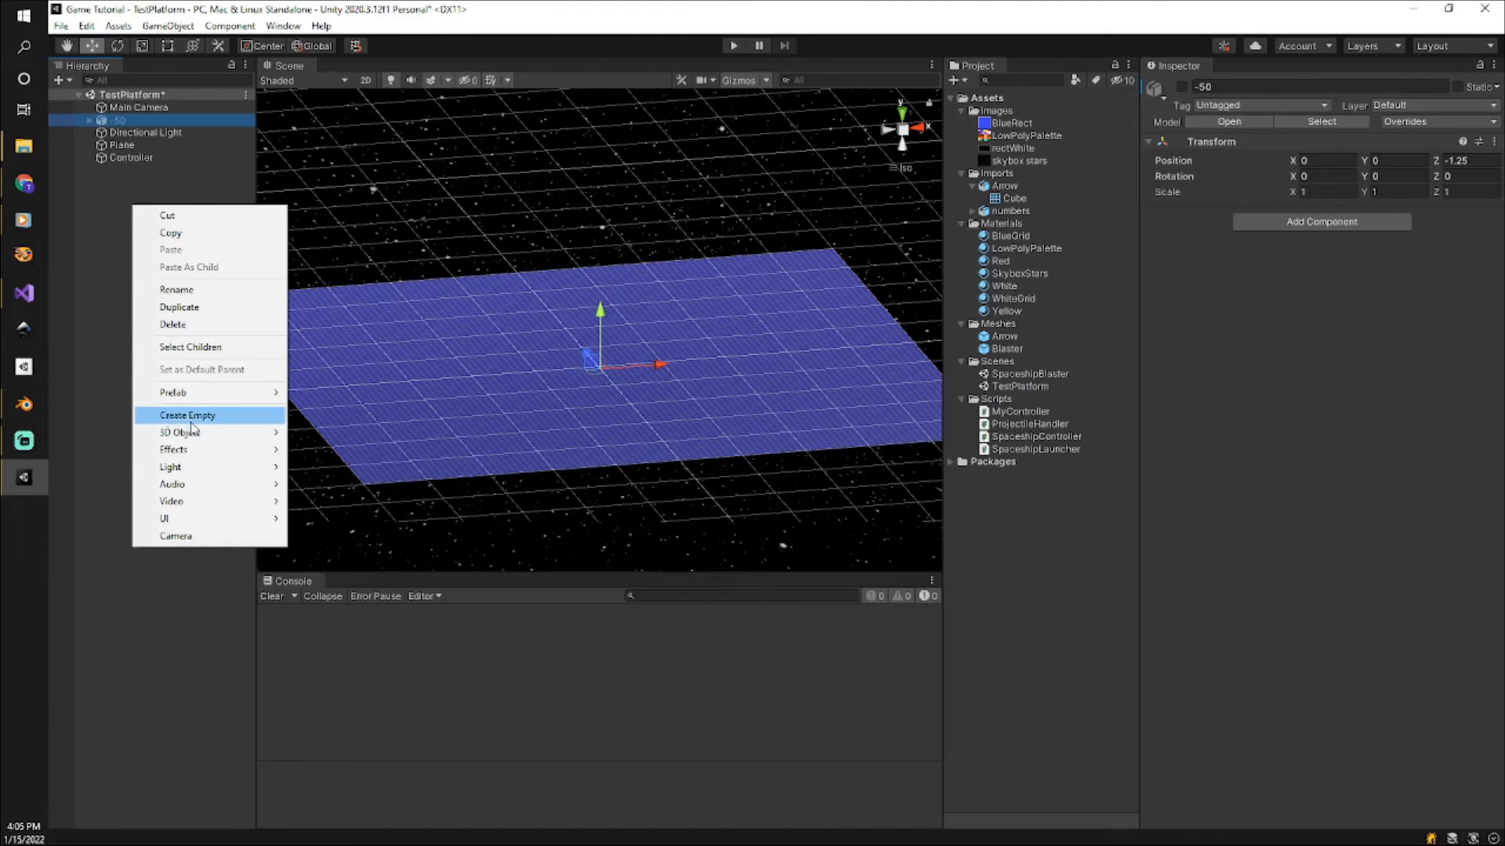
{"action": "mouse_move", "coordinate": [195, 440]}
{"action": "left_click", "coordinate": [328, 434]}
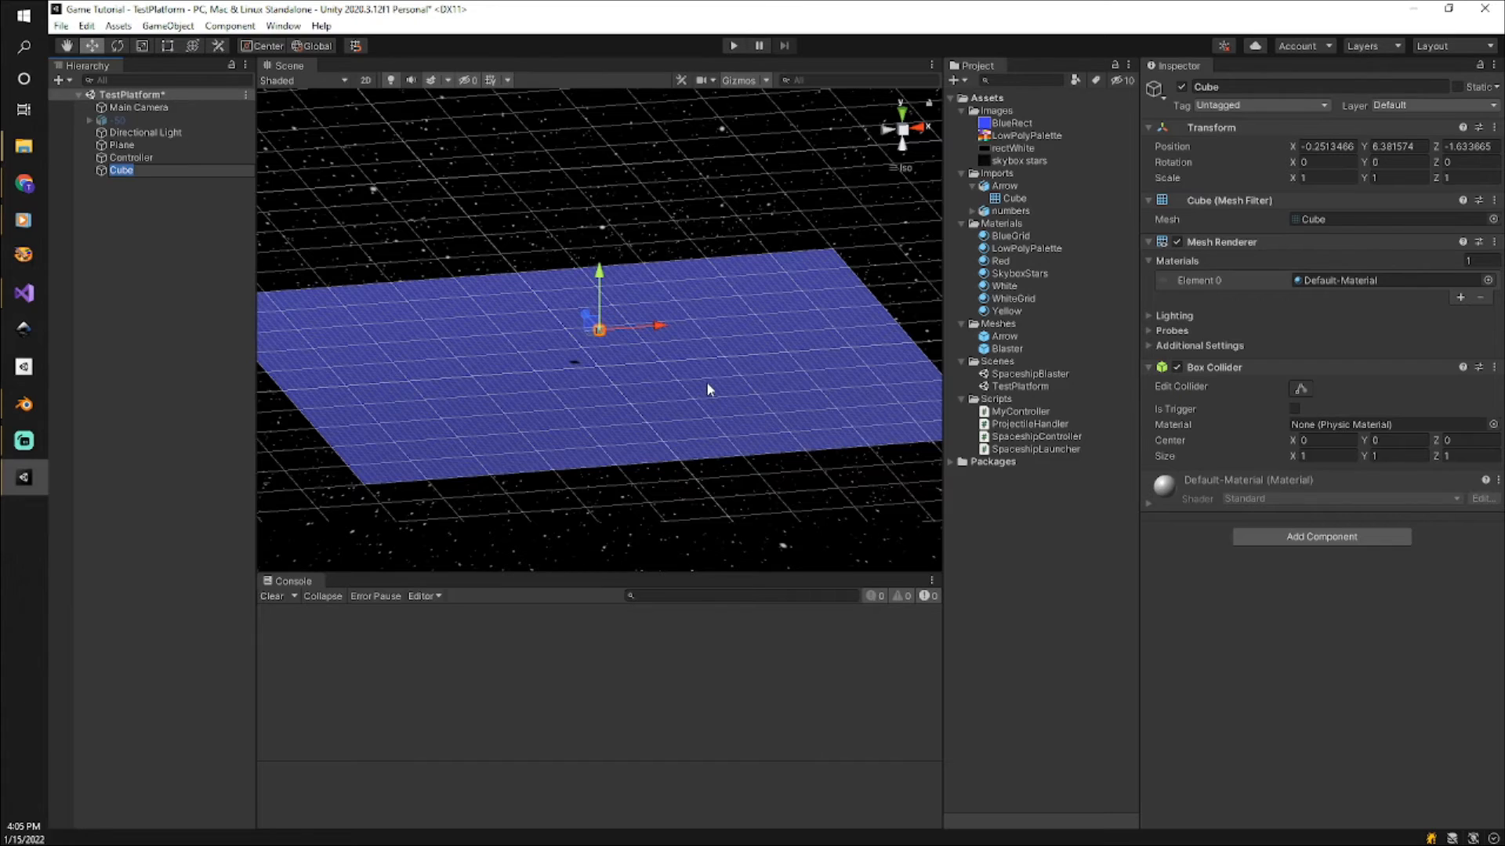
{"action": "scroll", "coordinate": [708, 390], "scroll_direction": "up", "scroll_amount": 5}
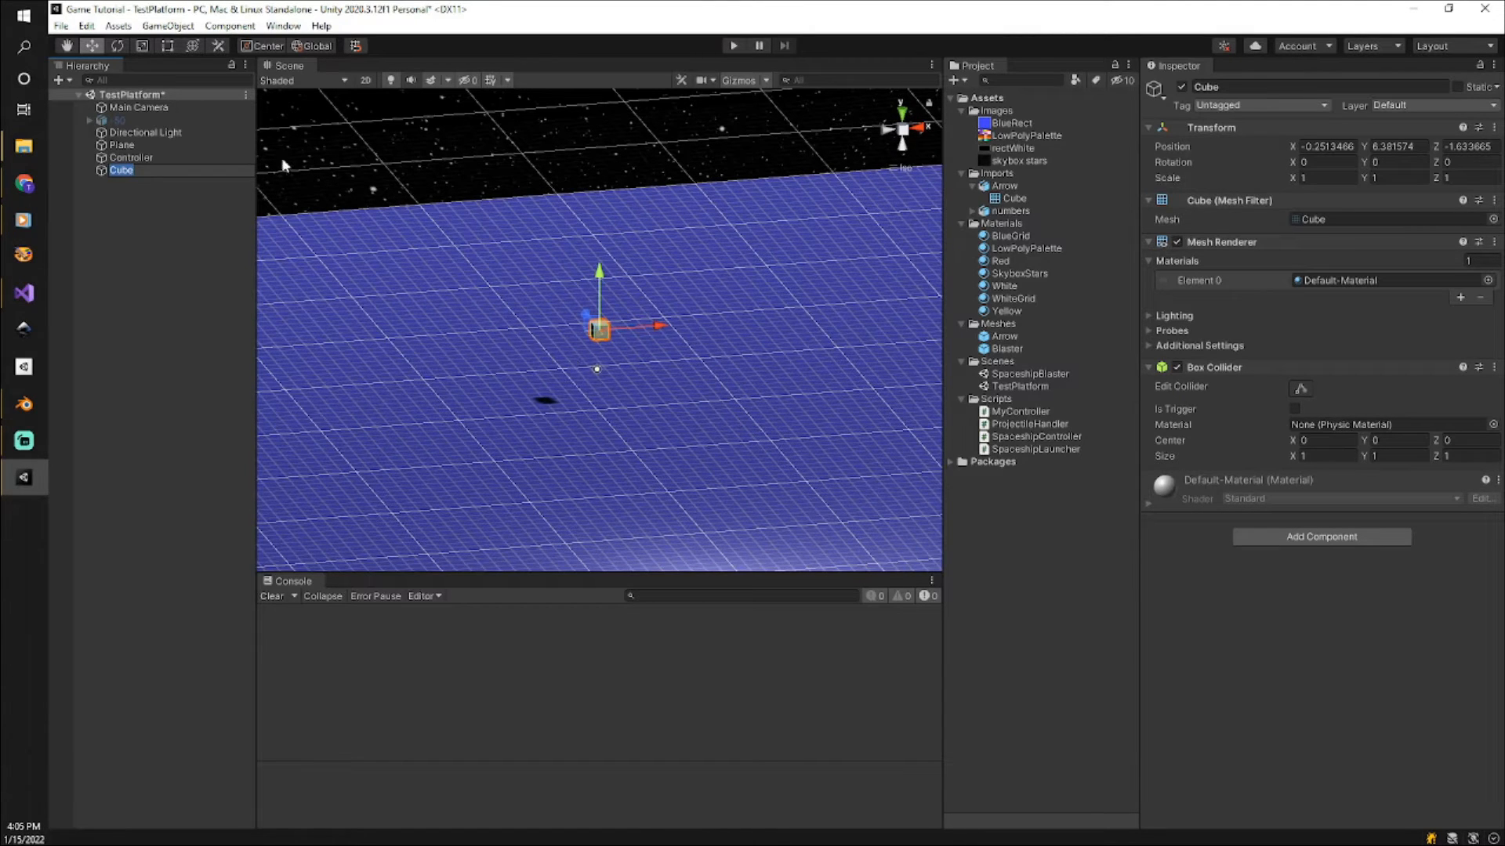
{"action": "left_click", "coordinate": [142, 46]}
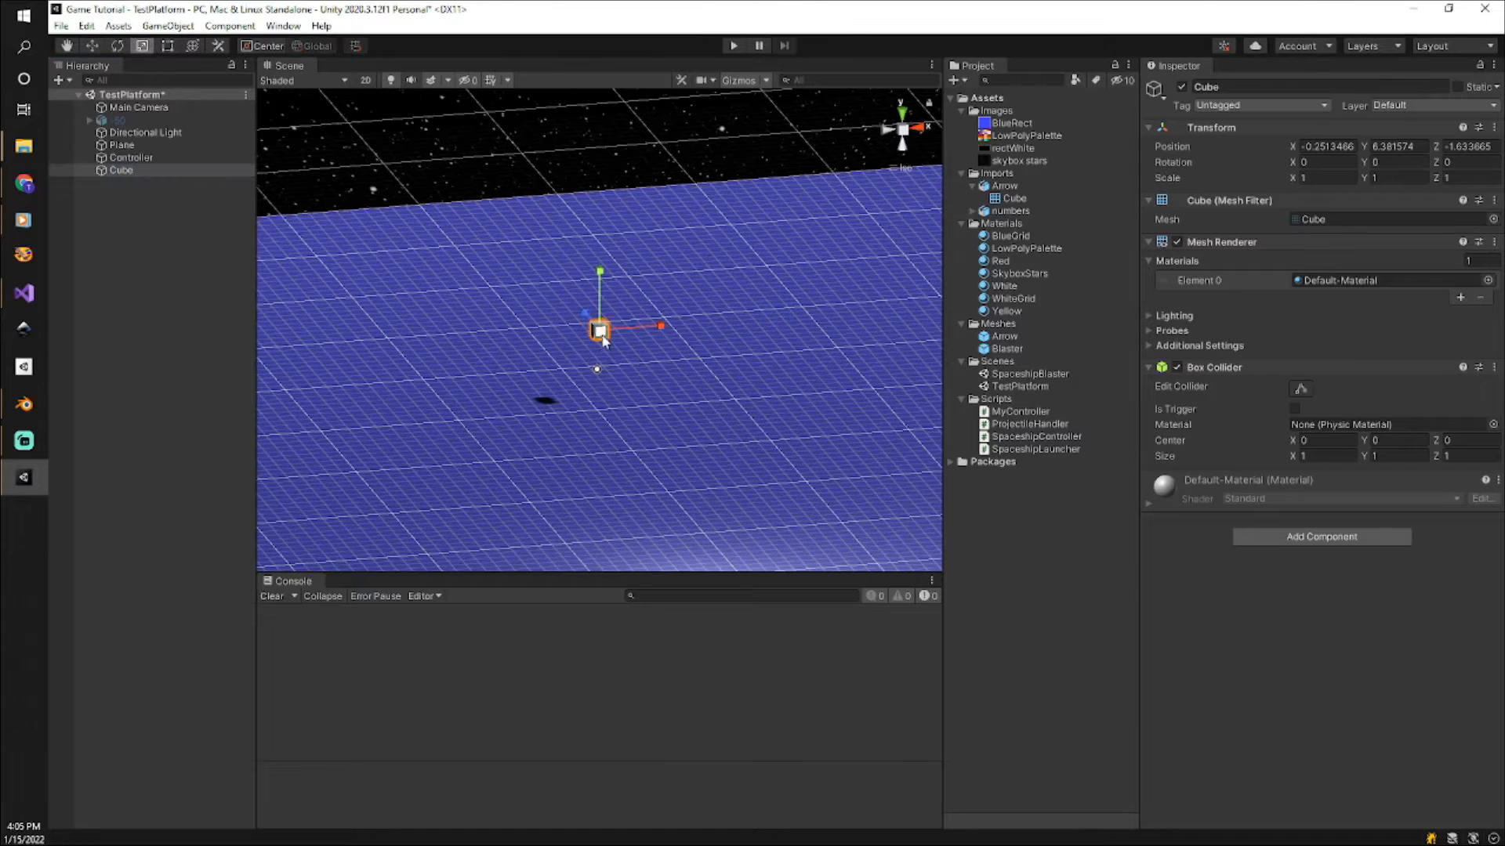
{"action": "left_click_drag", "start_coordinate": [579, 308], "coordinate": [471, 202]}
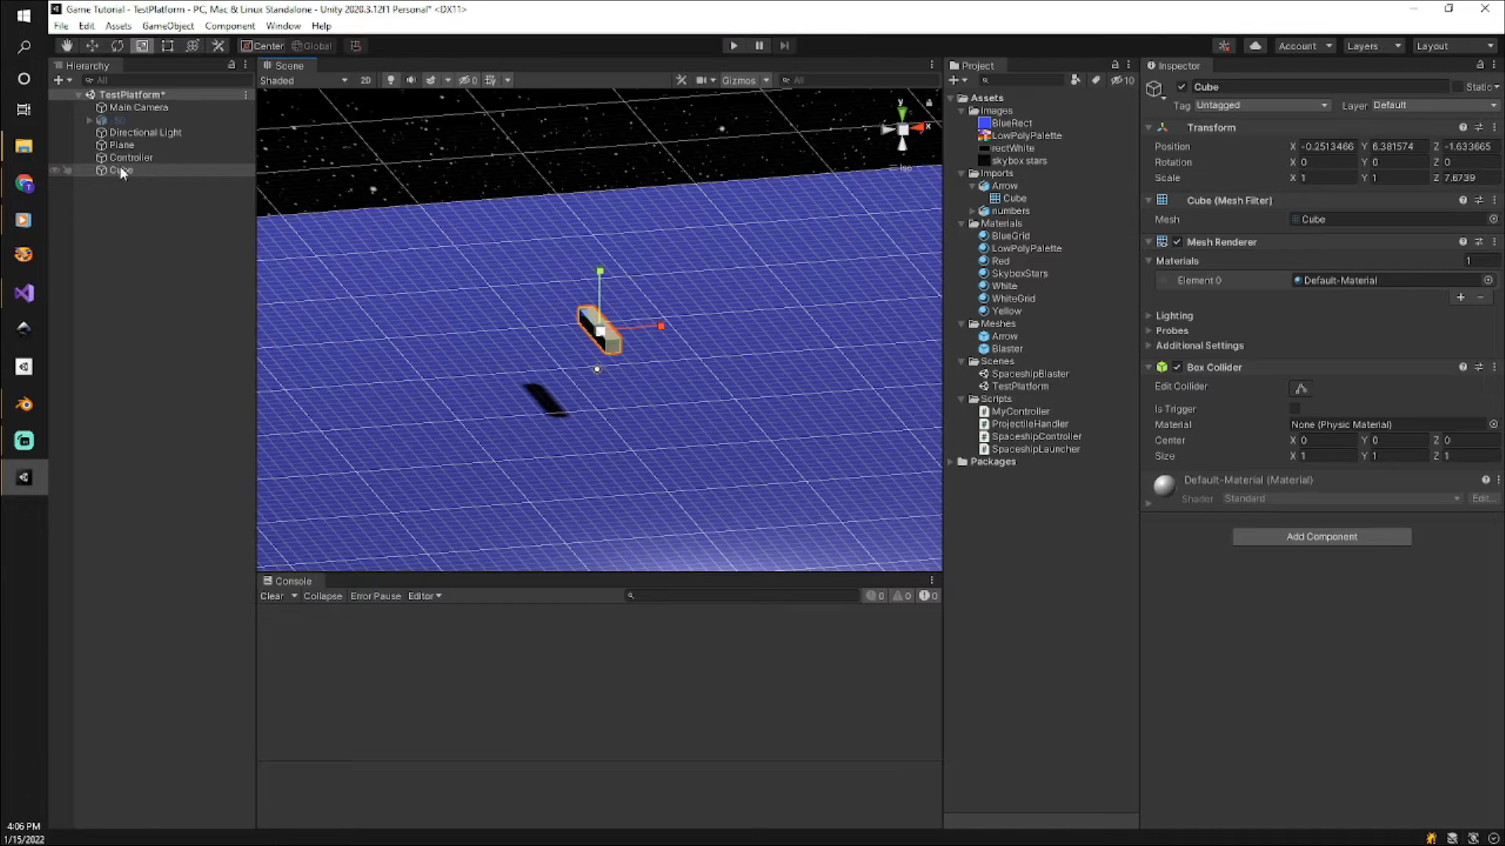
Turn the cube into a prefab in the Meshes folder and delete the original from the scene.
{"action": "left_click_drag", "start_coordinate": [116, 171], "coordinate": [1051, 334]}
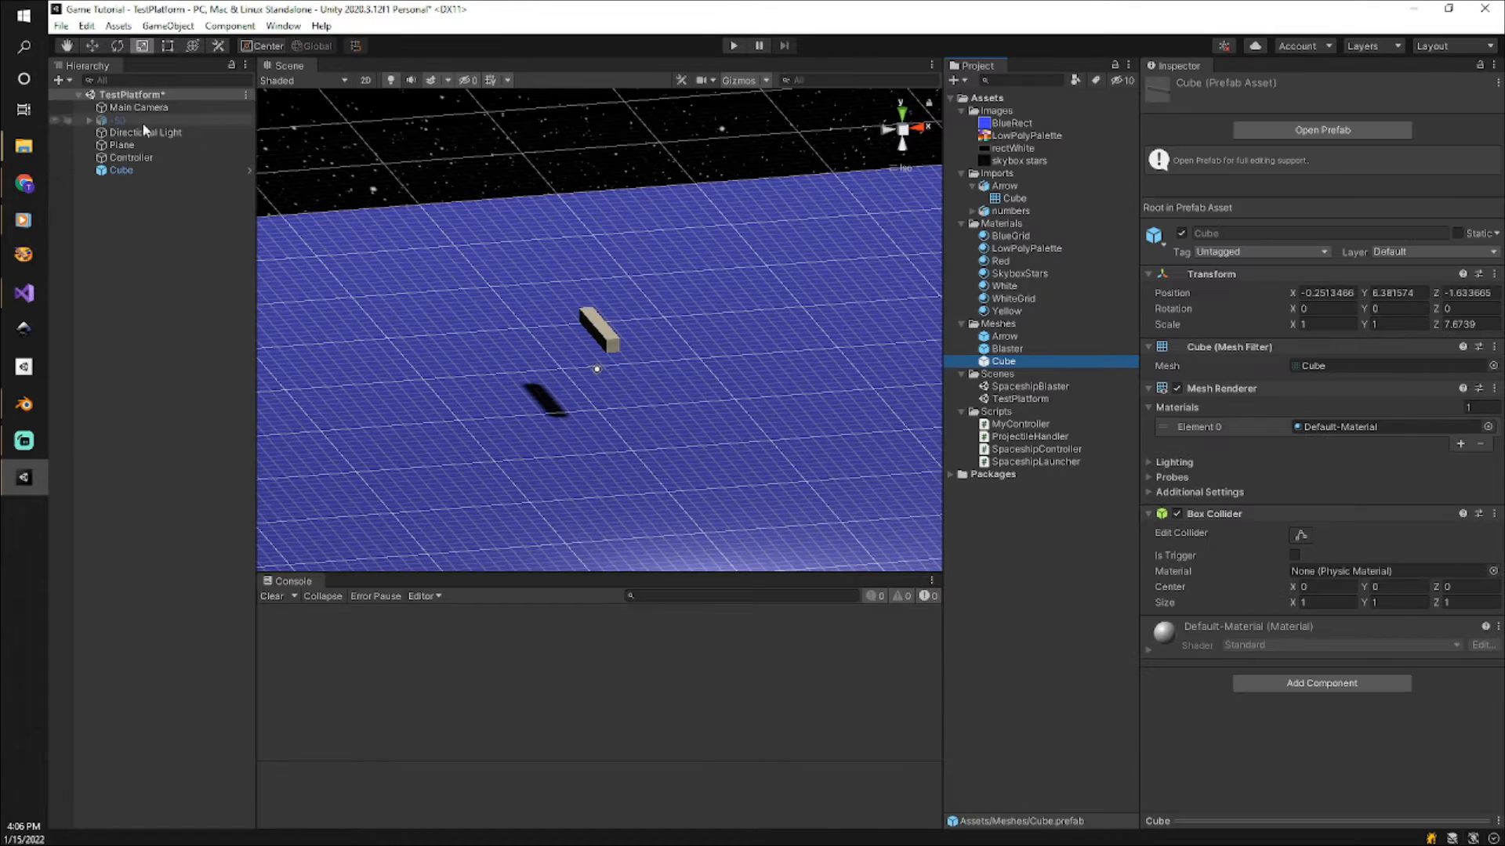
{"action": "left_click", "coordinate": [110, 172]}
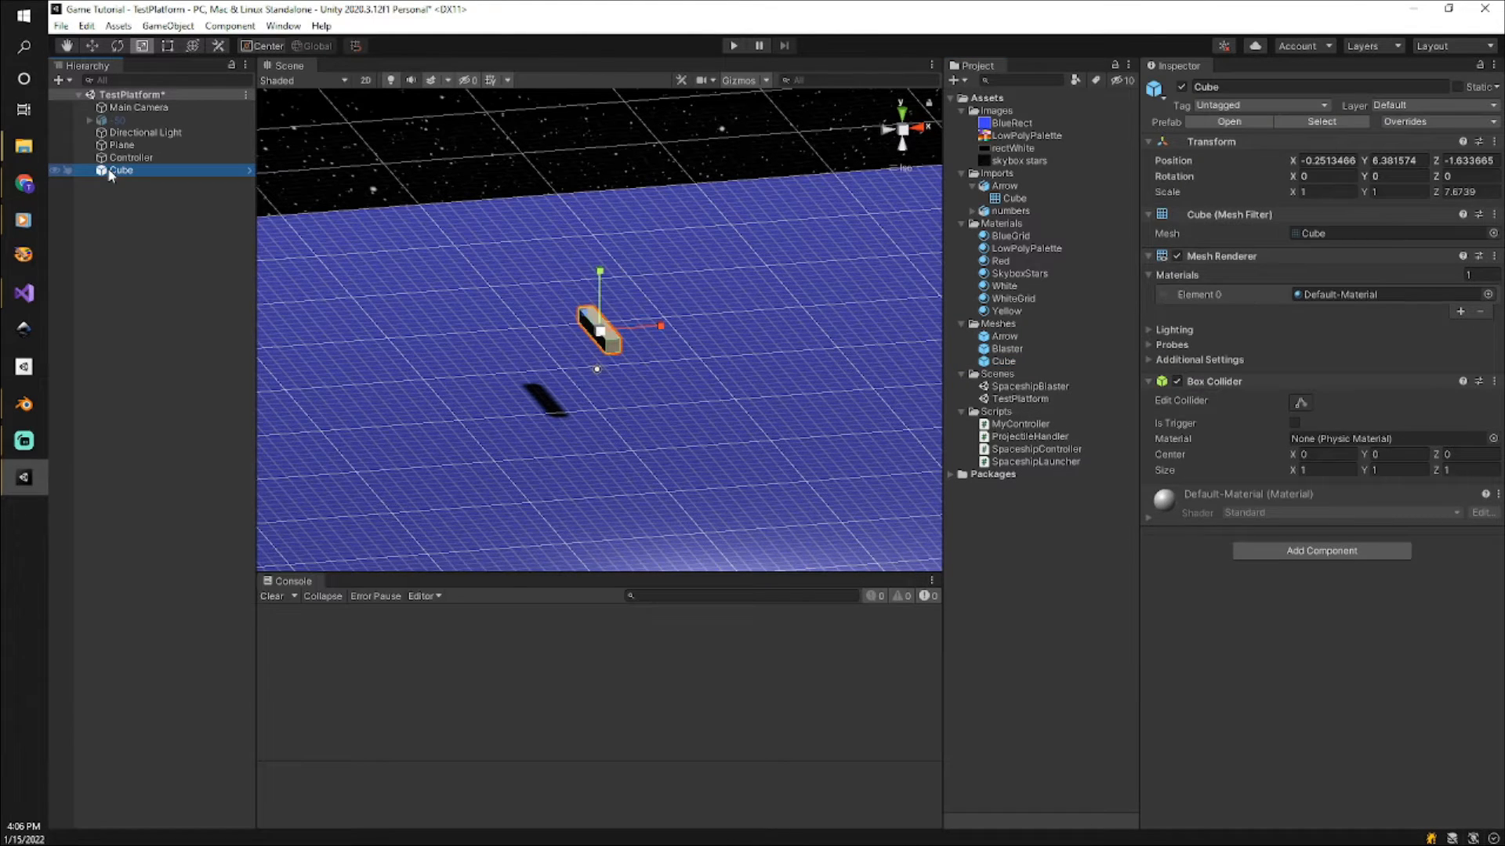
{"action": "key", "text": "Delete"}
Rename the new Cube prefab in the Meshes folder as Missle.
{"action": "left_click", "coordinate": [1005, 363]}
{"action": "left_click", "coordinate": [1006, 362]}
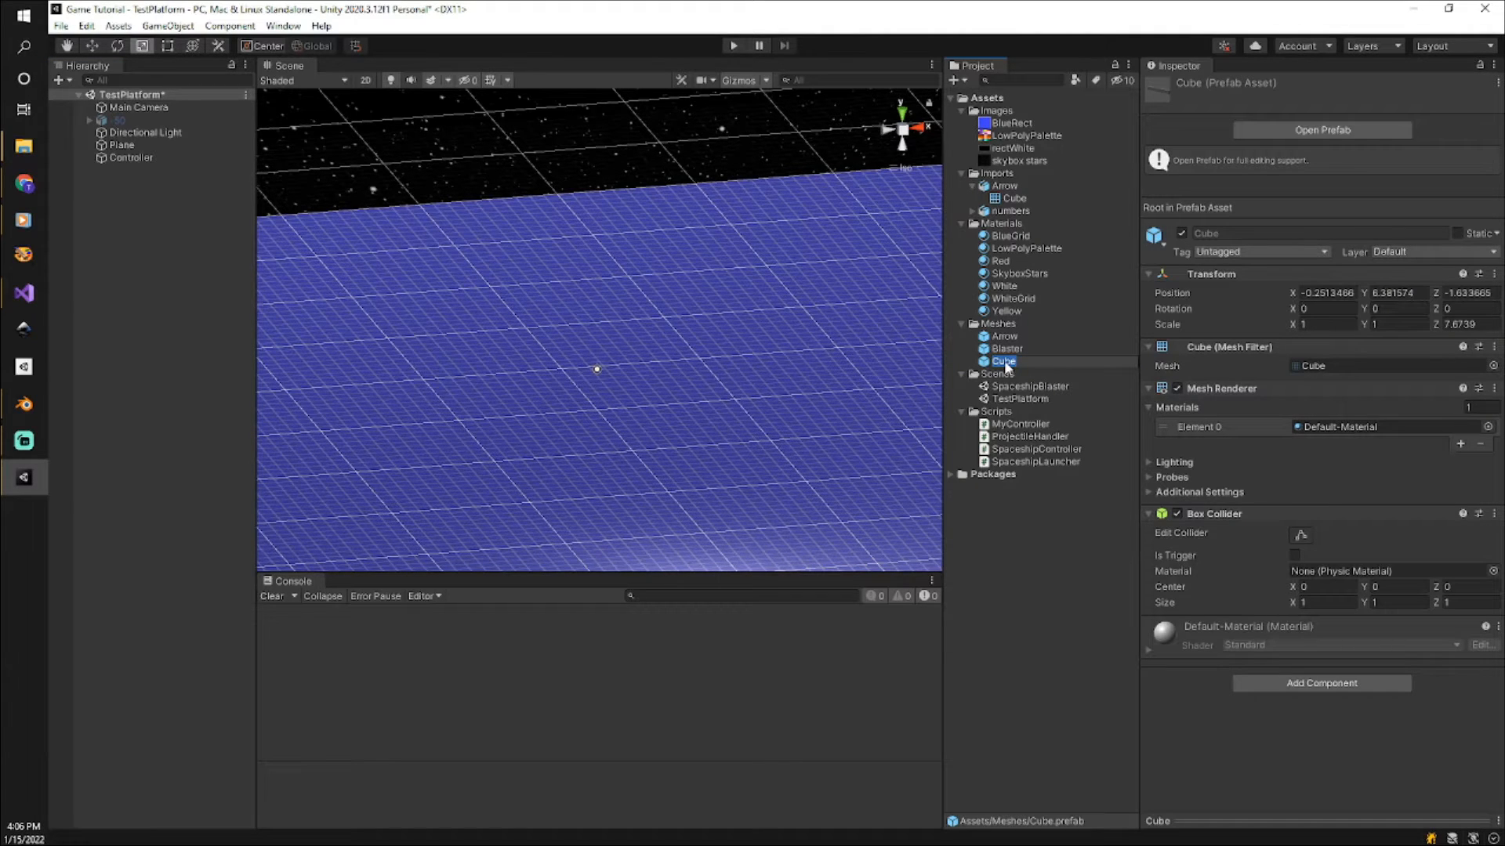
{"action": "type", "text": "Missile"}
{"action": "key", "text": "Return"}
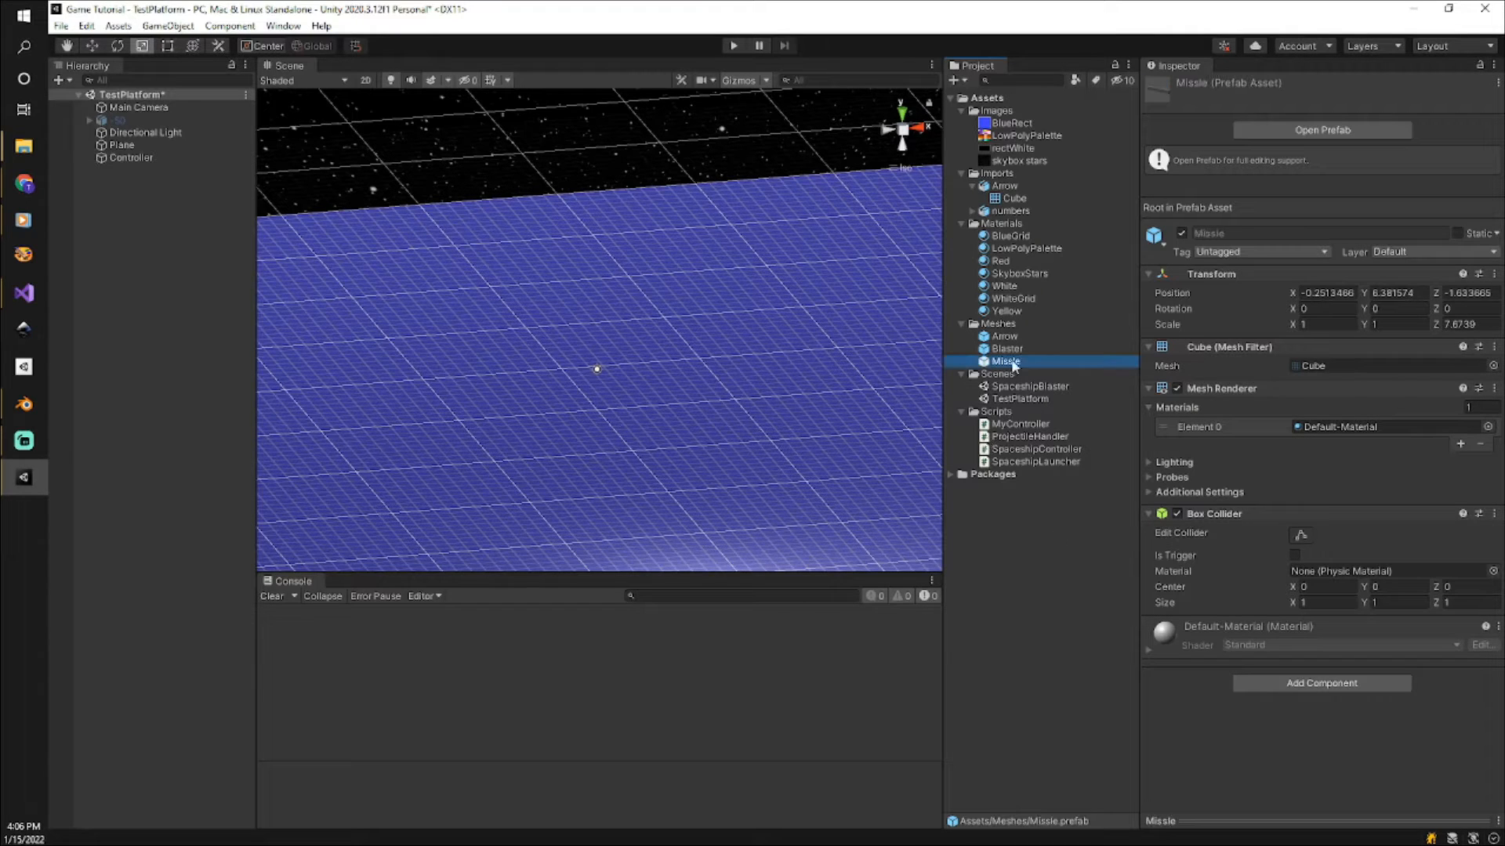
{"action": "left_click", "coordinate": [1003, 363]}
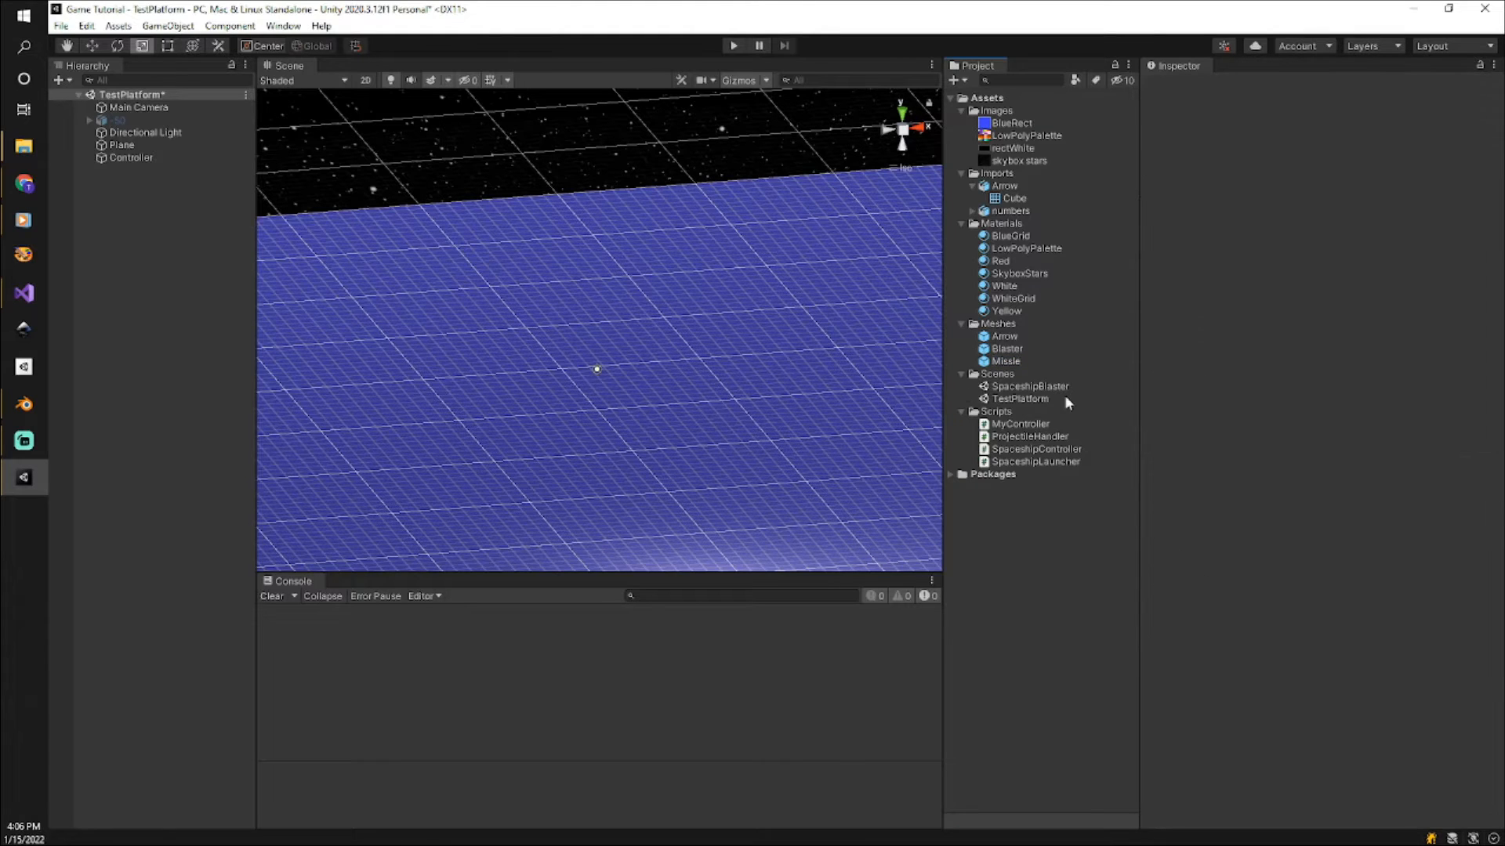
Place an instance of the Missle prefab on the blue grid plane in the scene.
{"action": "left_click", "coordinate": [1008, 364]}
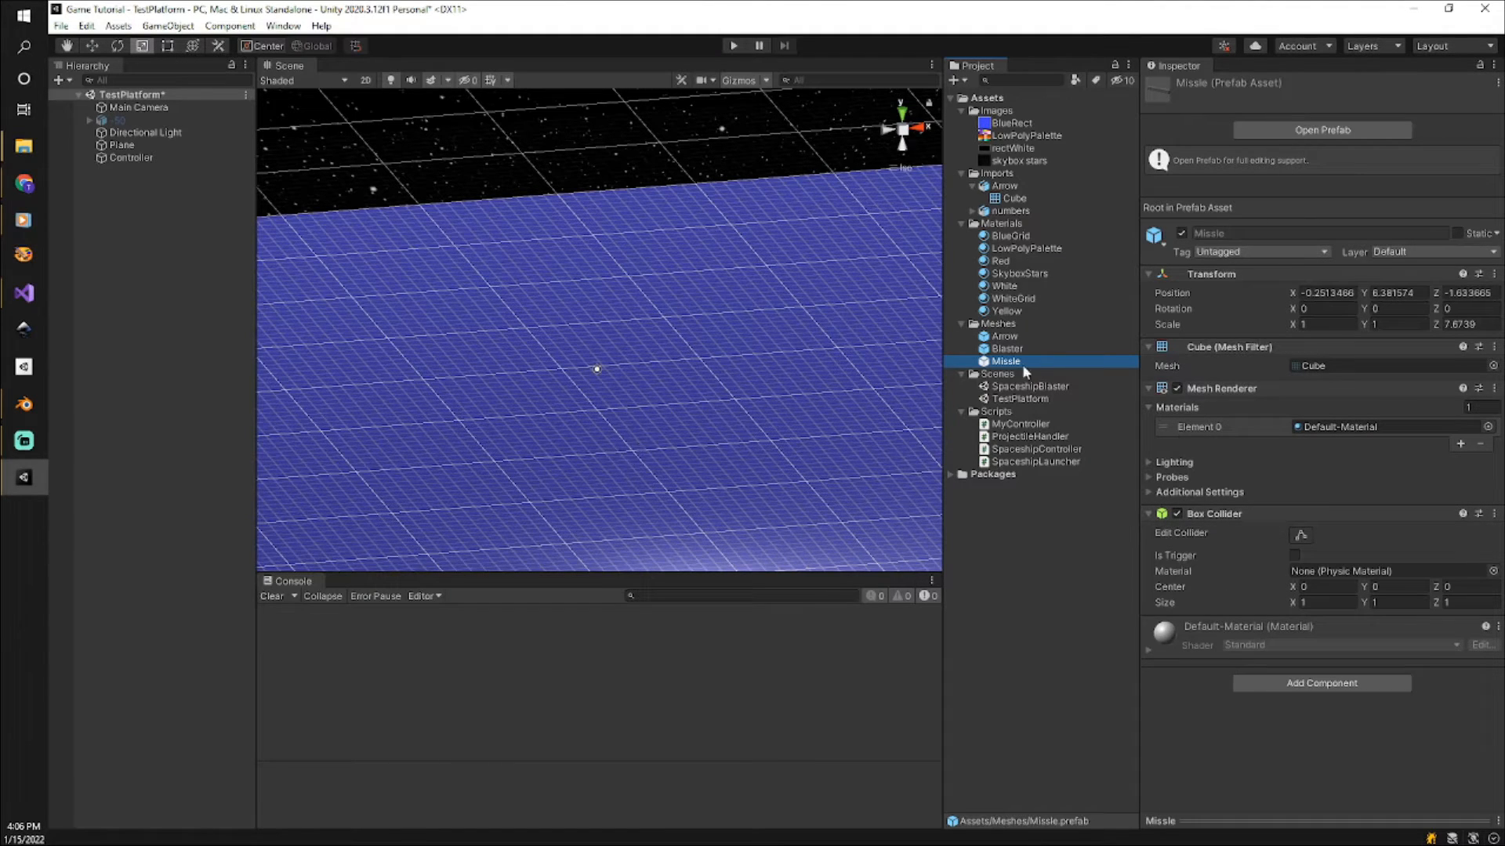
{"action": "left_click_drag", "start_coordinate": [1009, 369], "coordinate": [692, 393]}
{"action": "scroll", "coordinate": [816, 453], "scroll_direction": "up", "scroll_amount": 2}
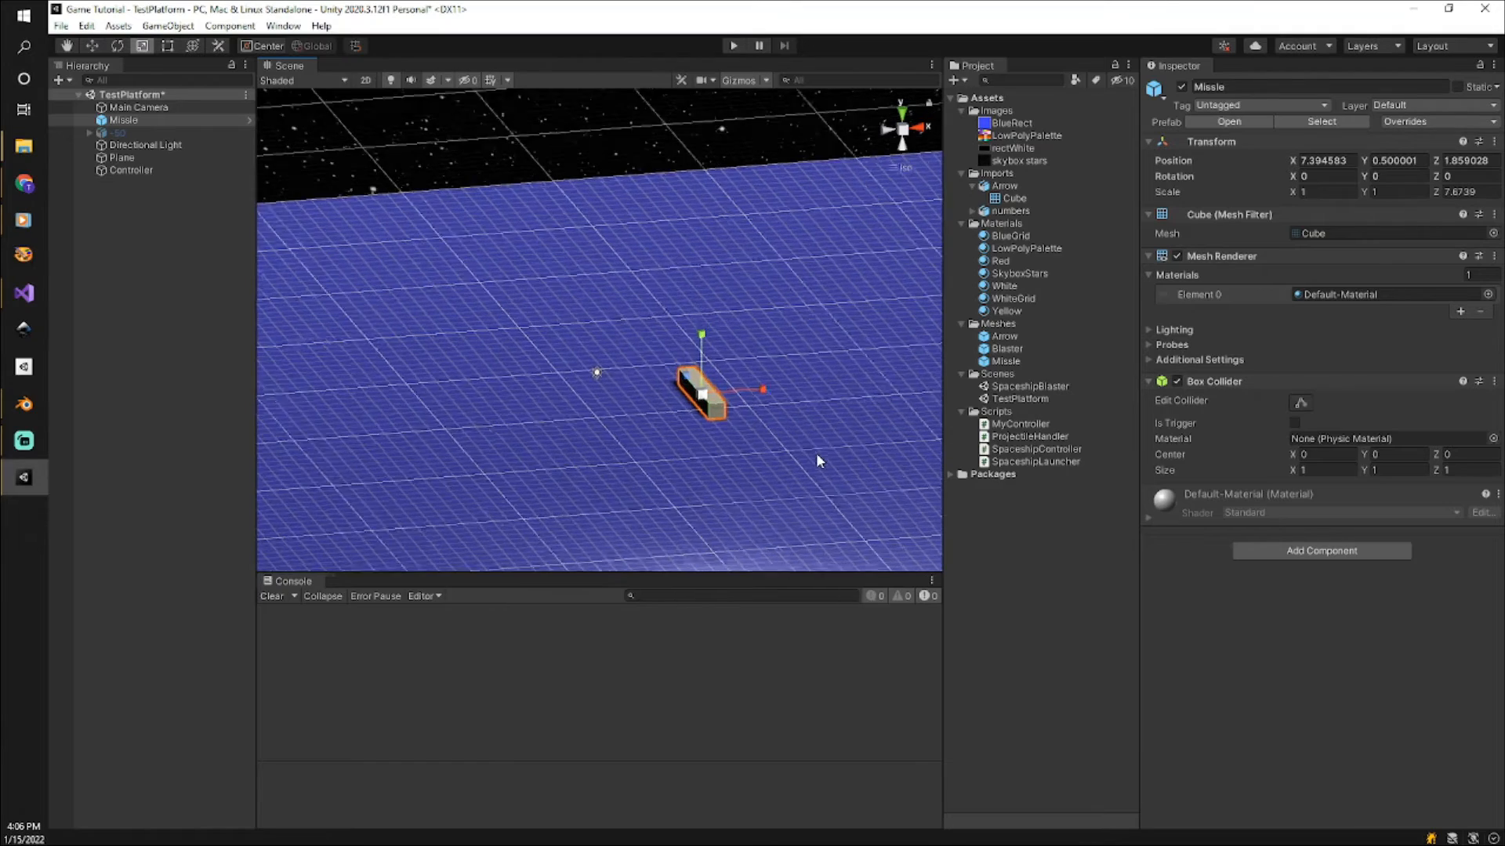
{"action": "middle_click_drag", "start_coordinate": [796, 487], "coordinate": [698, 415]}
{"action": "scroll", "coordinate": [702, 461], "scroll_direction": "up", "scroll_amount": 2}
{"action": "scroll", "coordinate": [698, 413], "scroll_direction": "up", "scroll_amount": 3}
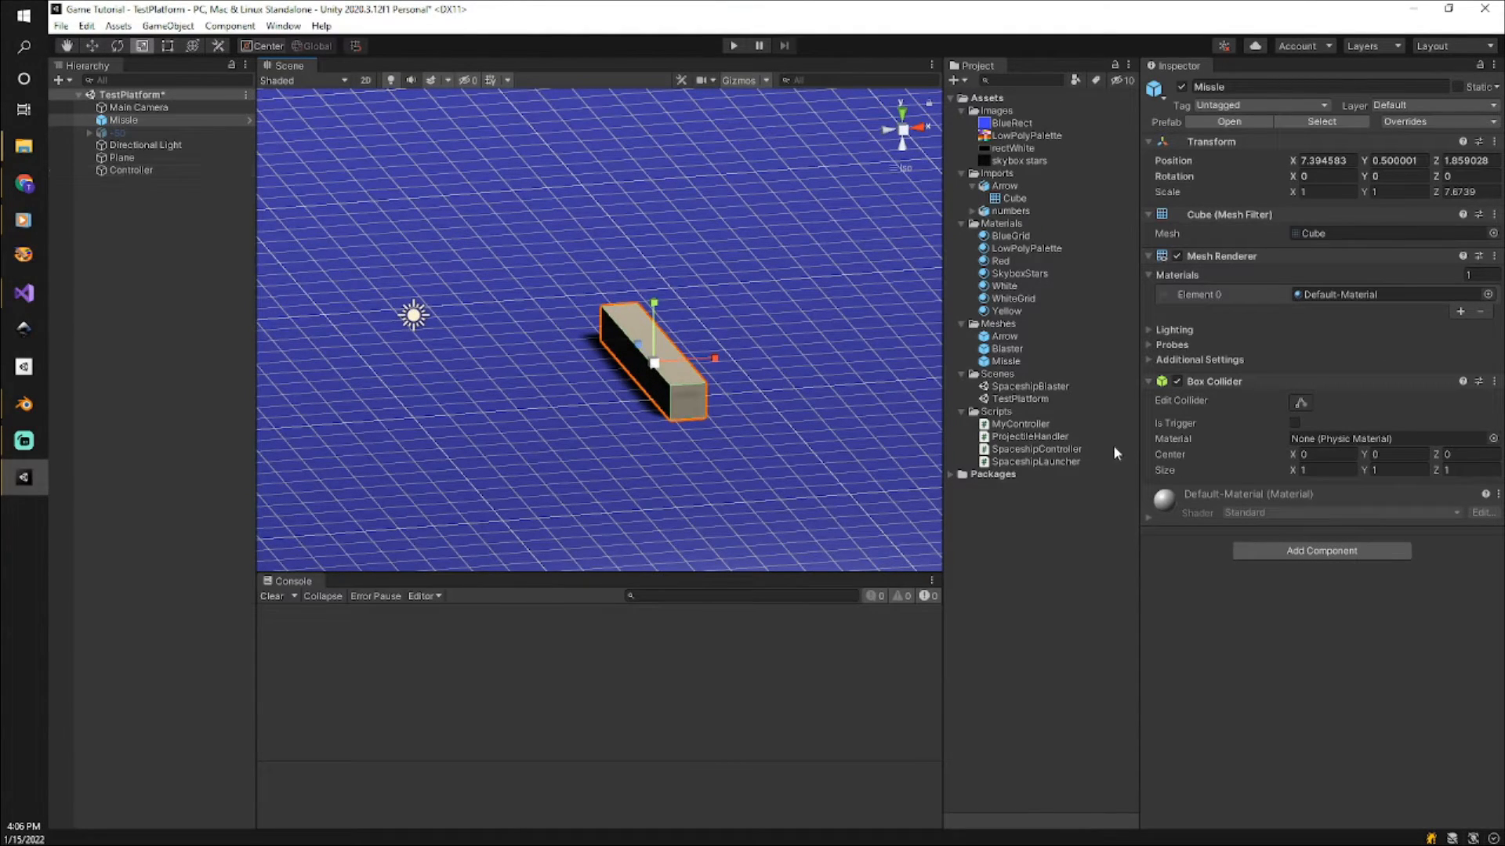
Try enlarging the Missle instance's box collider, undo that, and delete the instance from the scene.
{"action": "left_click", "coordinate": [1300, 400]}
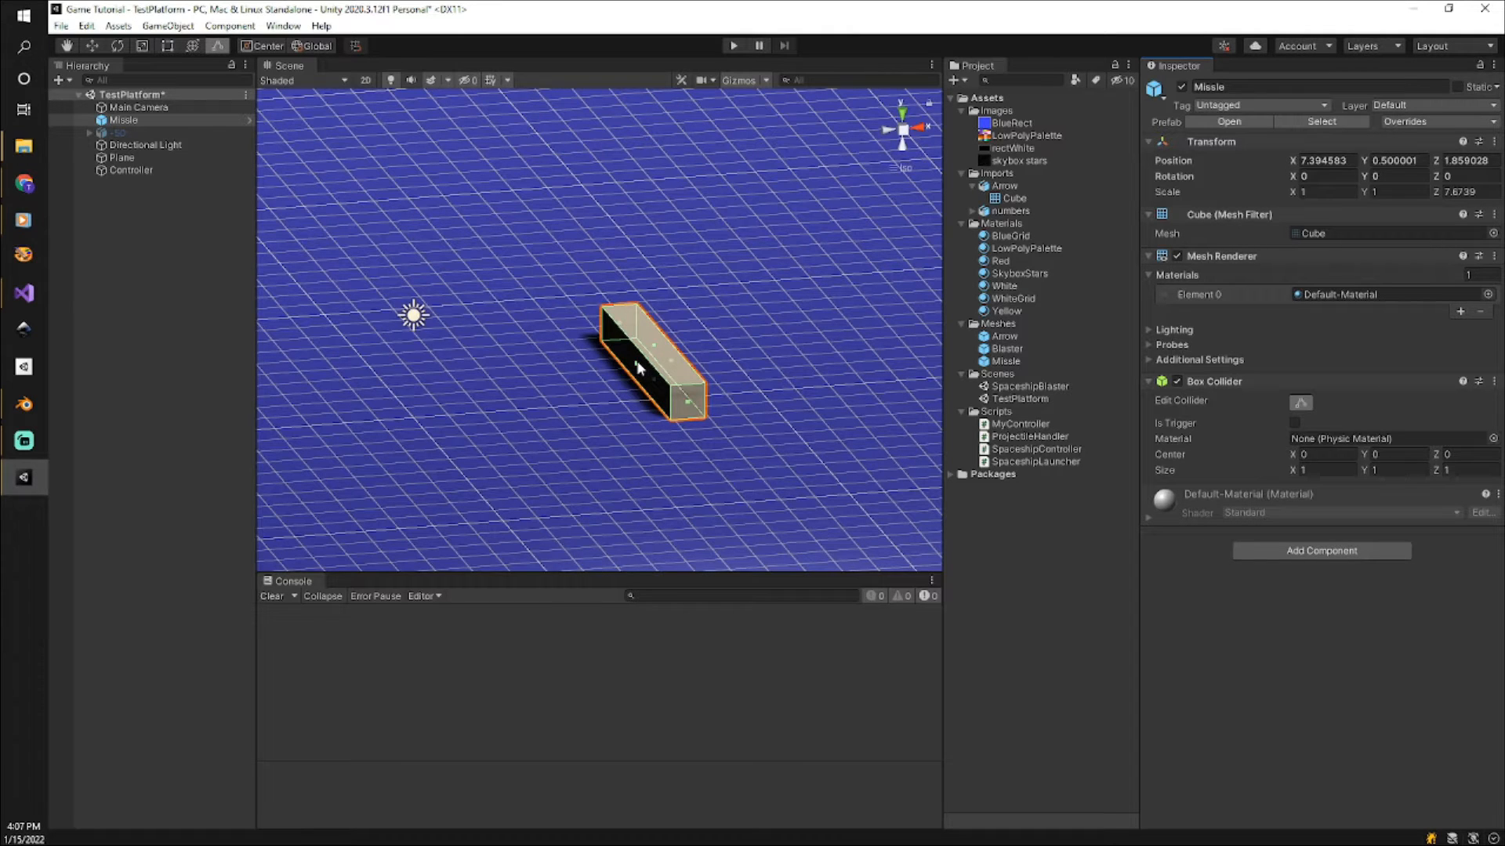
{"action": "left_click_drag", "start_coordinate": [637, 366], "coordinate": [628, 302]}
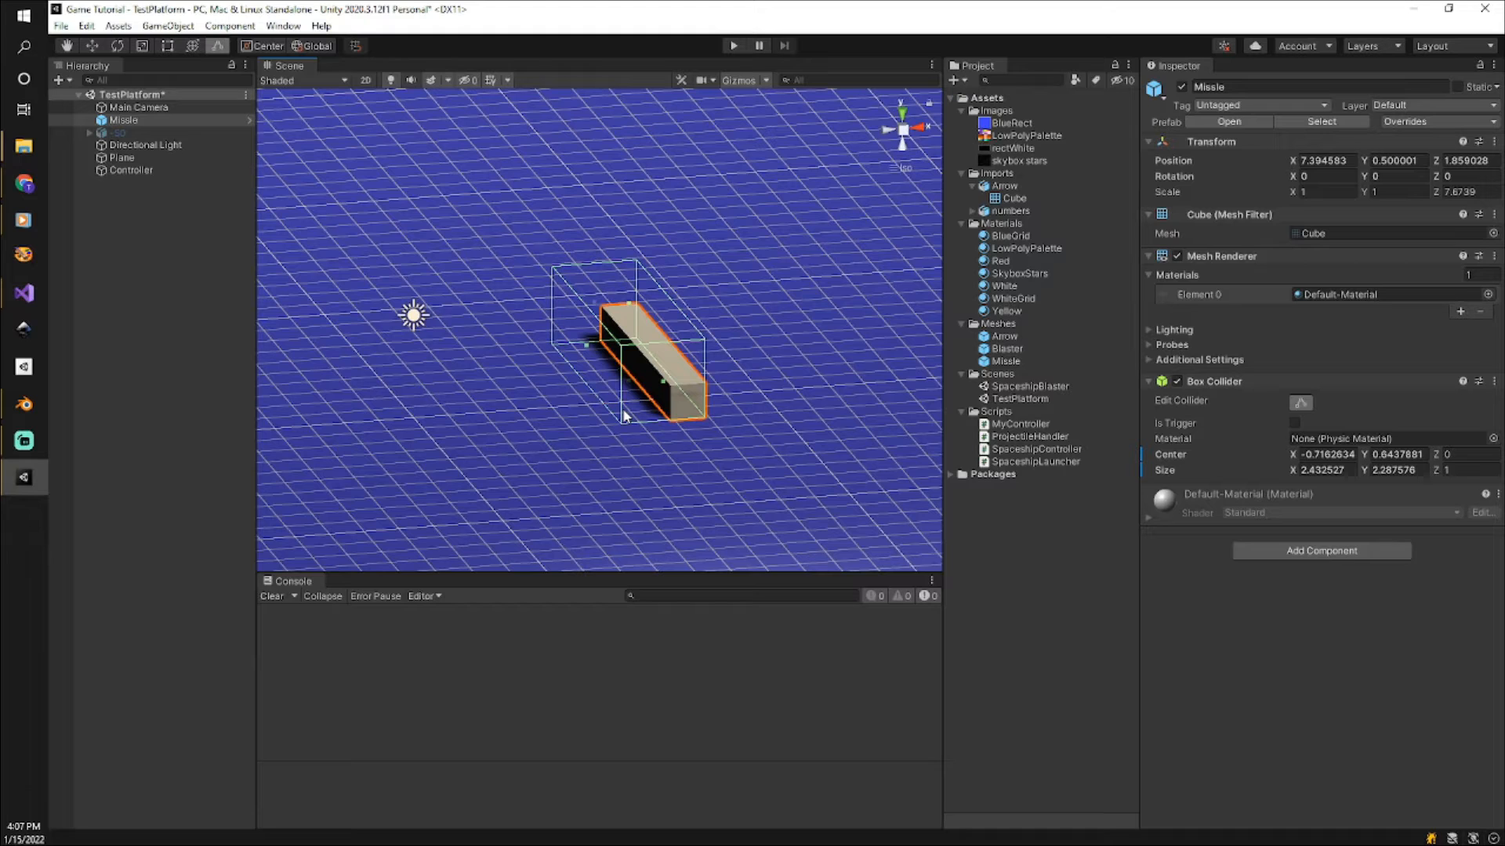
{"action": "key", "text": "ctrl+z"}
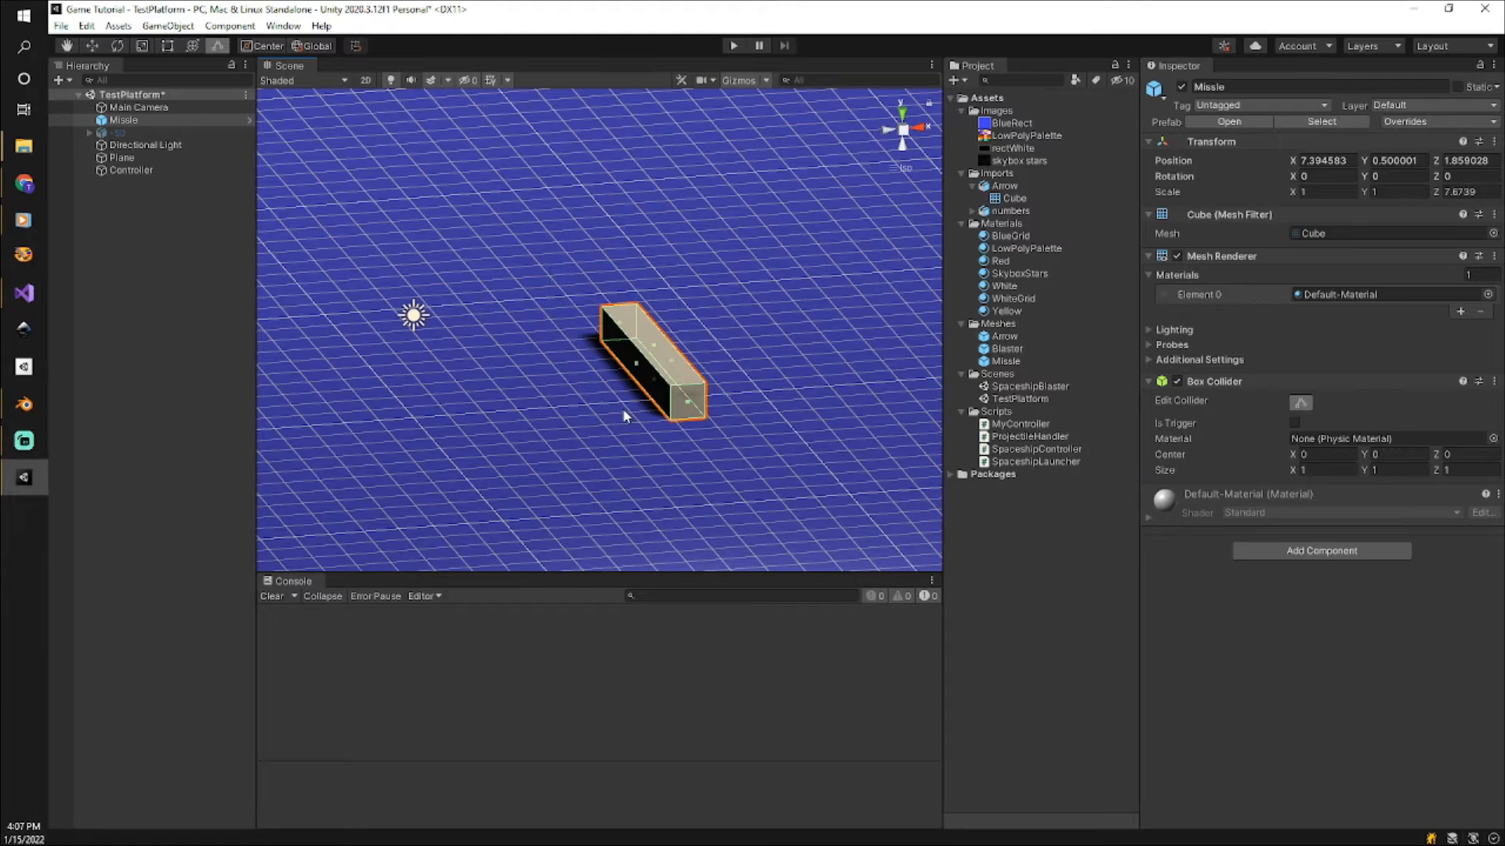
{"action": "left_click", "coordinate": [123, 120]}
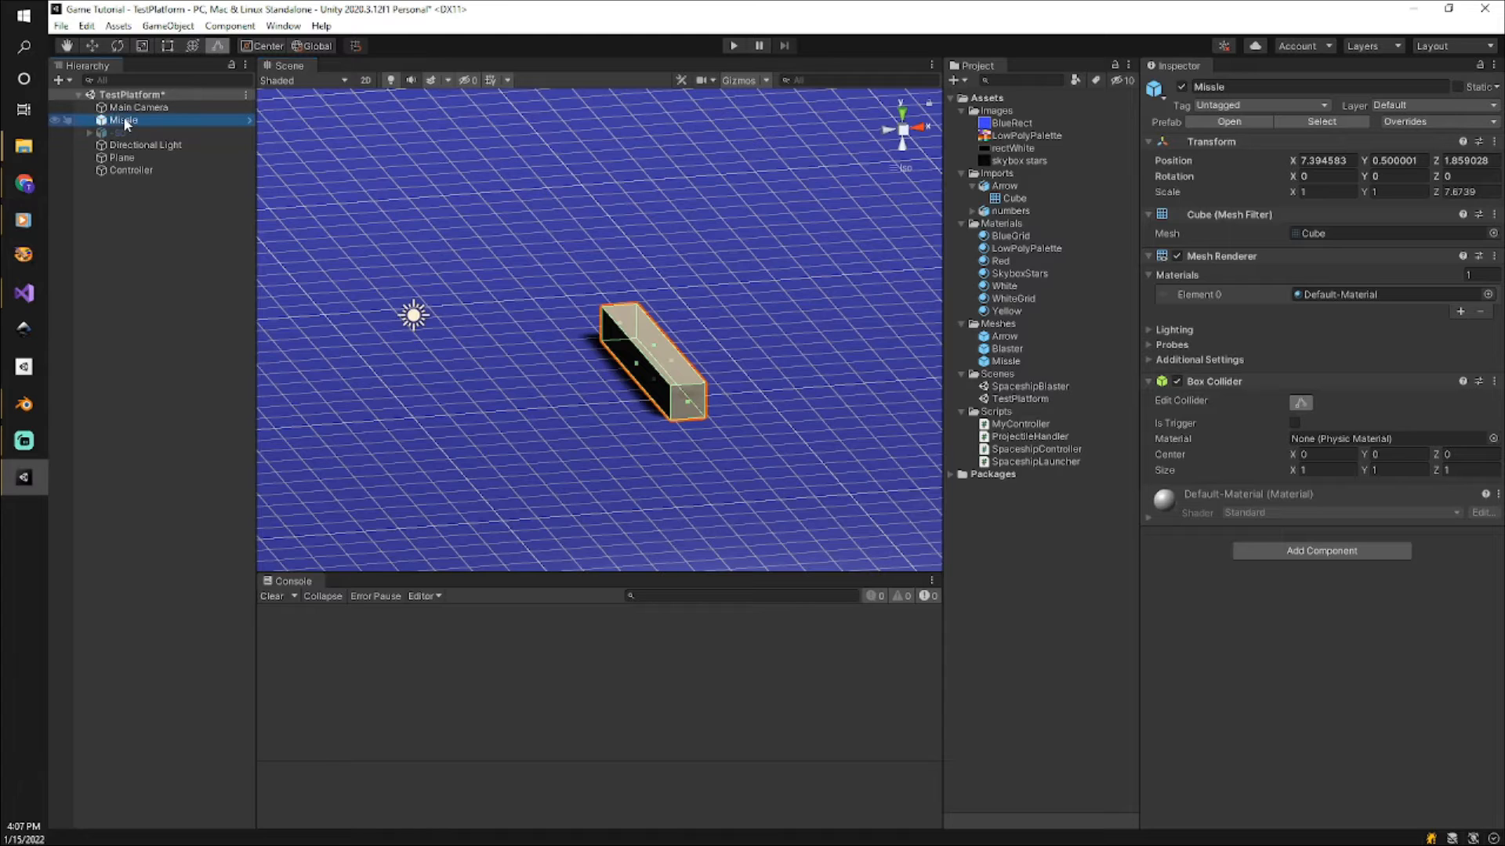
{"action": "key", "text": "Delete"}
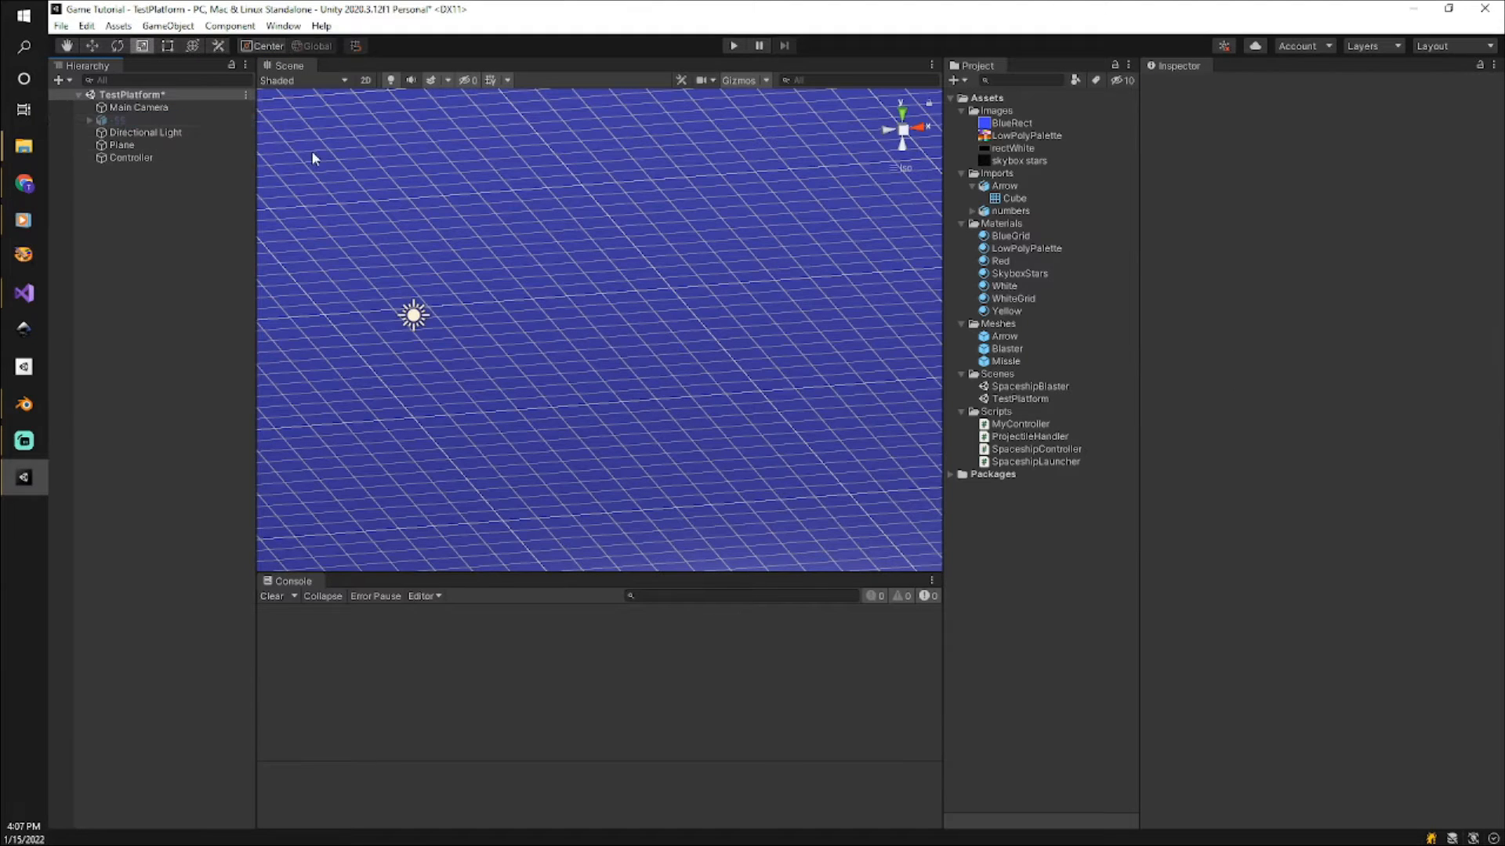
Add a Rigidbody physics component to the Missle prefab.
{"action": "left_click", "coordinate": [1011, 361]}
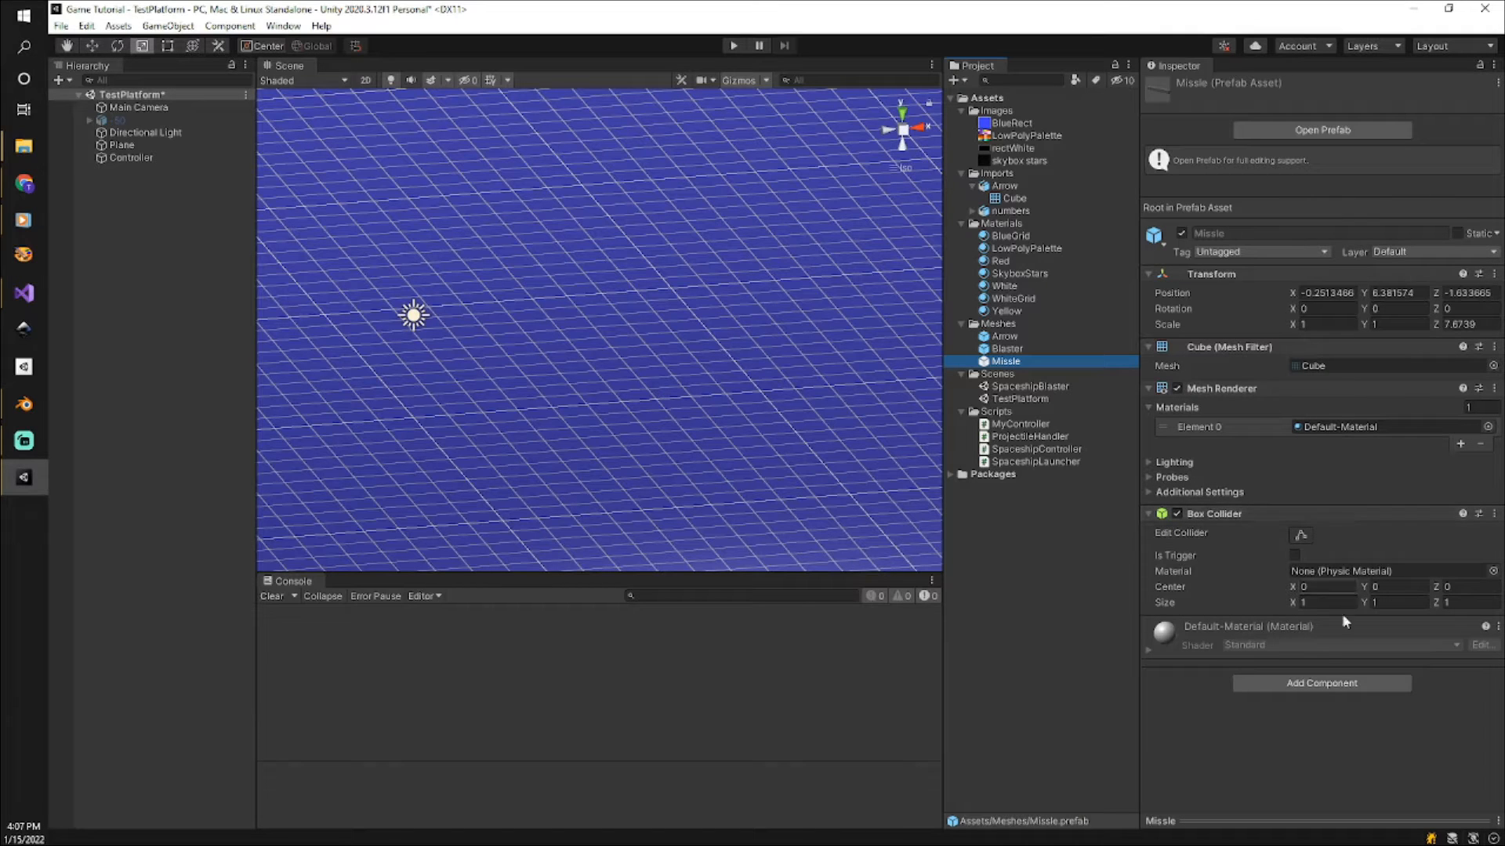
{"action": "left_click", "coordinate": [1325, 685]}
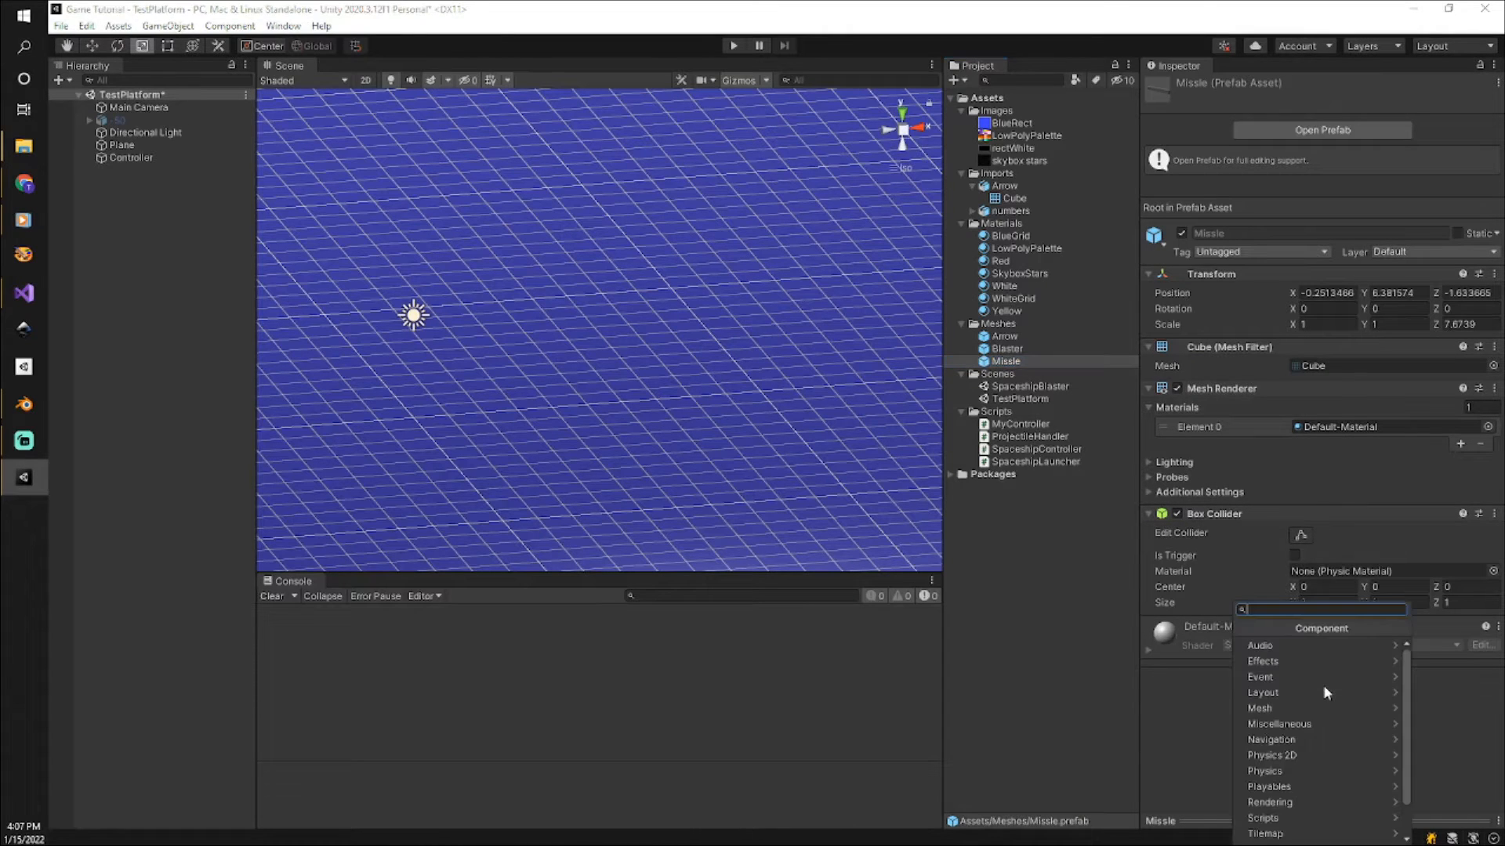
{"action": "left_click", "coordinate": [1323, 770]}
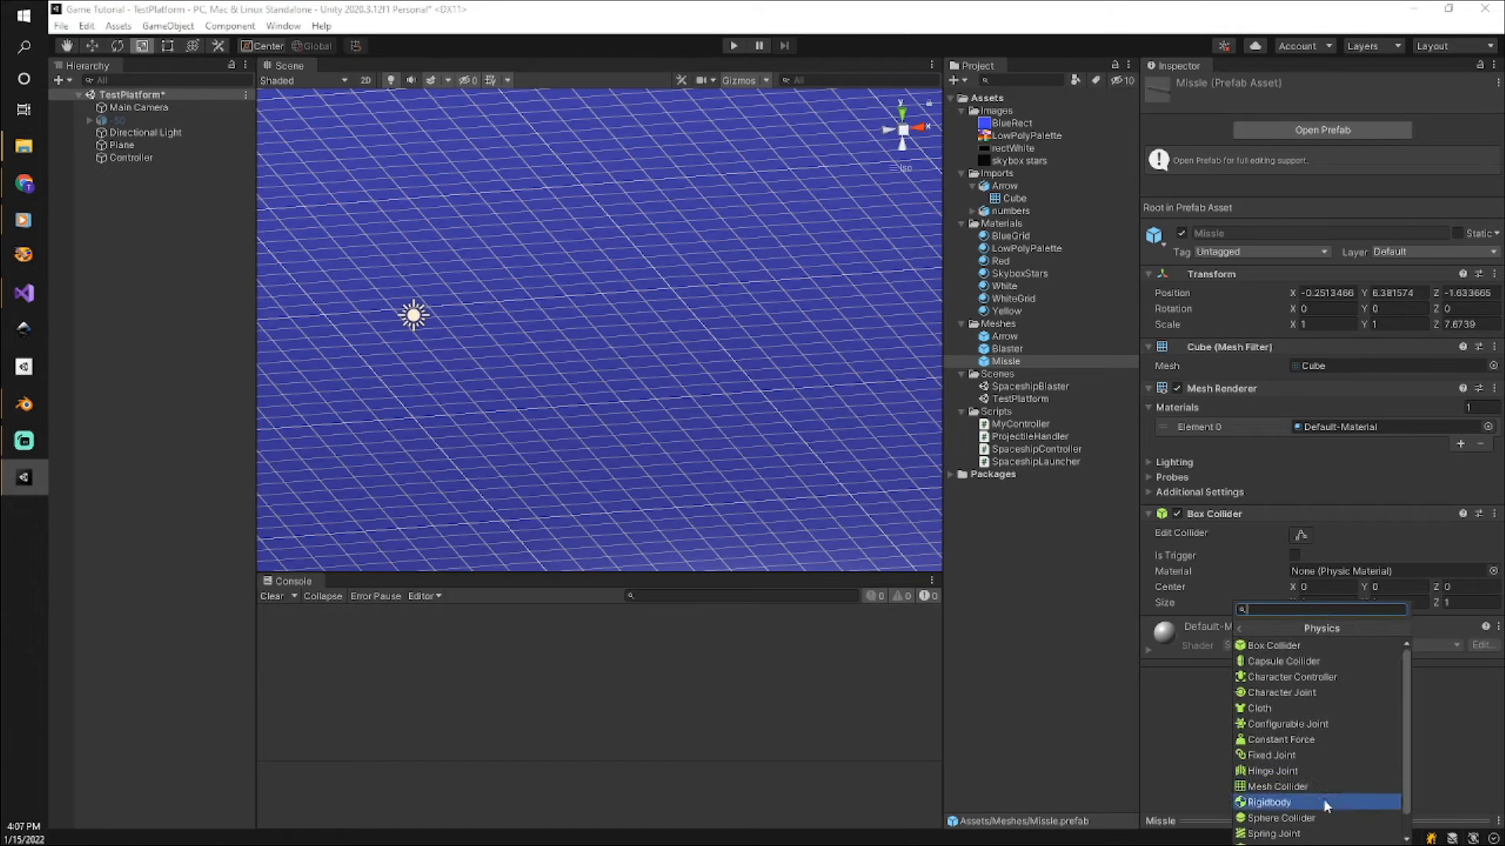
{"action": "left_click", "coordinate": [1325, 803]}
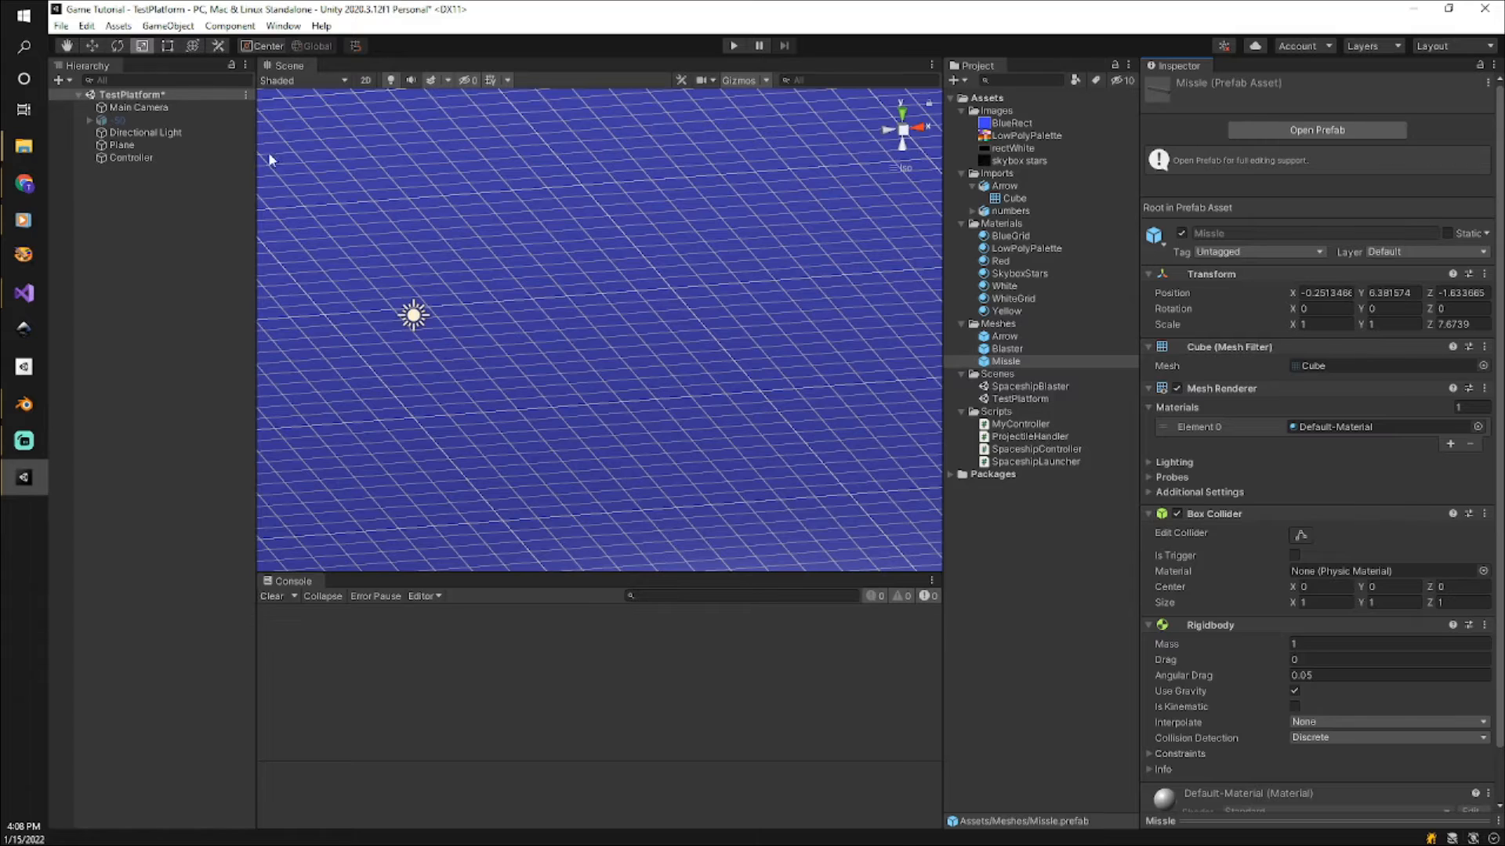
Assign the Missle prefab as My Projectile Object in the Controller's My Controller script.
{"action": "left_click", "coordinate": [130, 157]}
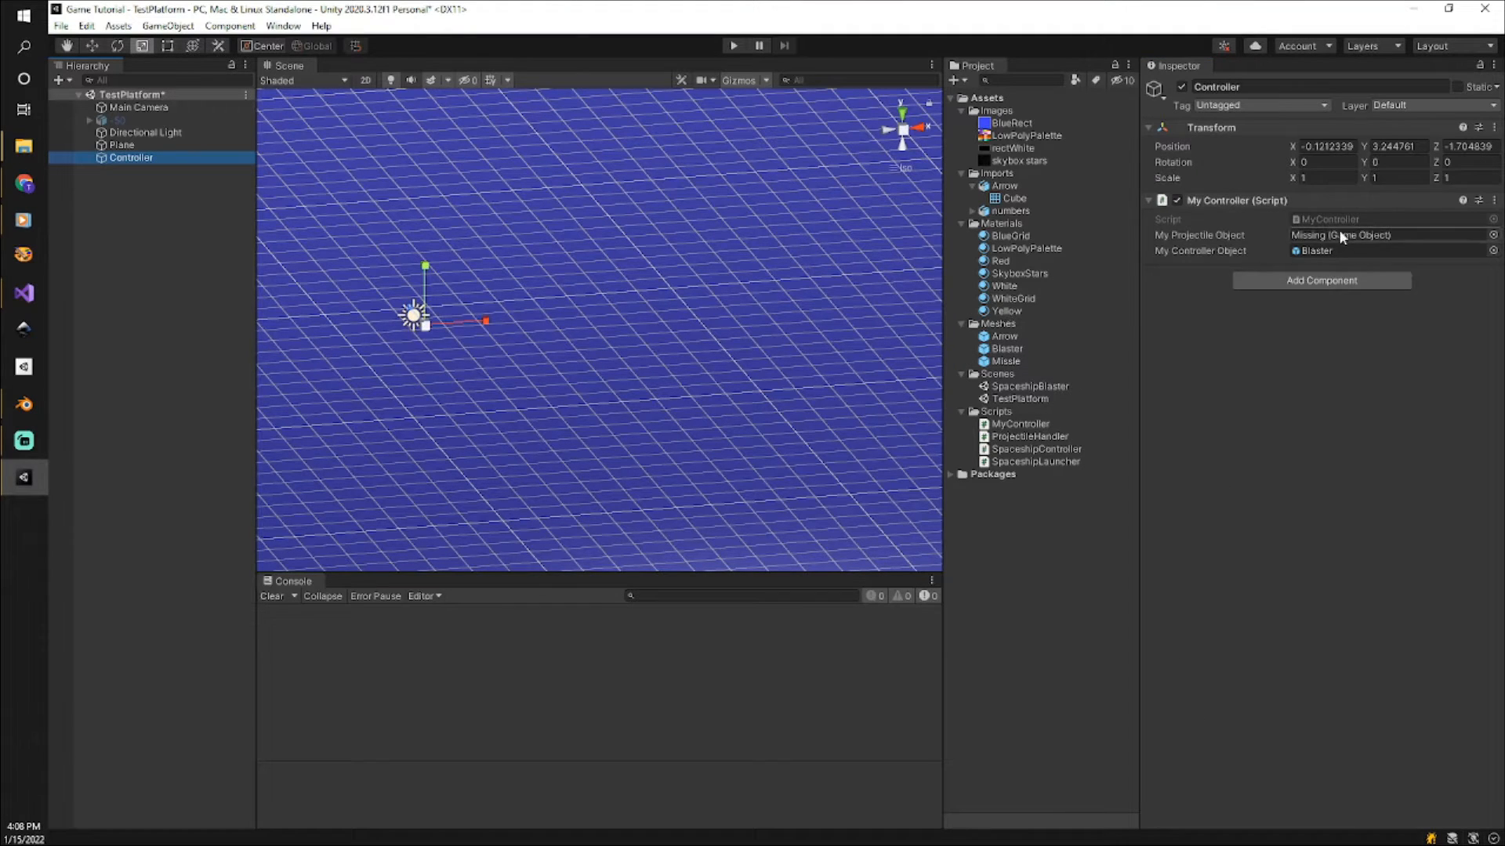
{"action": "left_click", "coordinate": [1006, 362]}
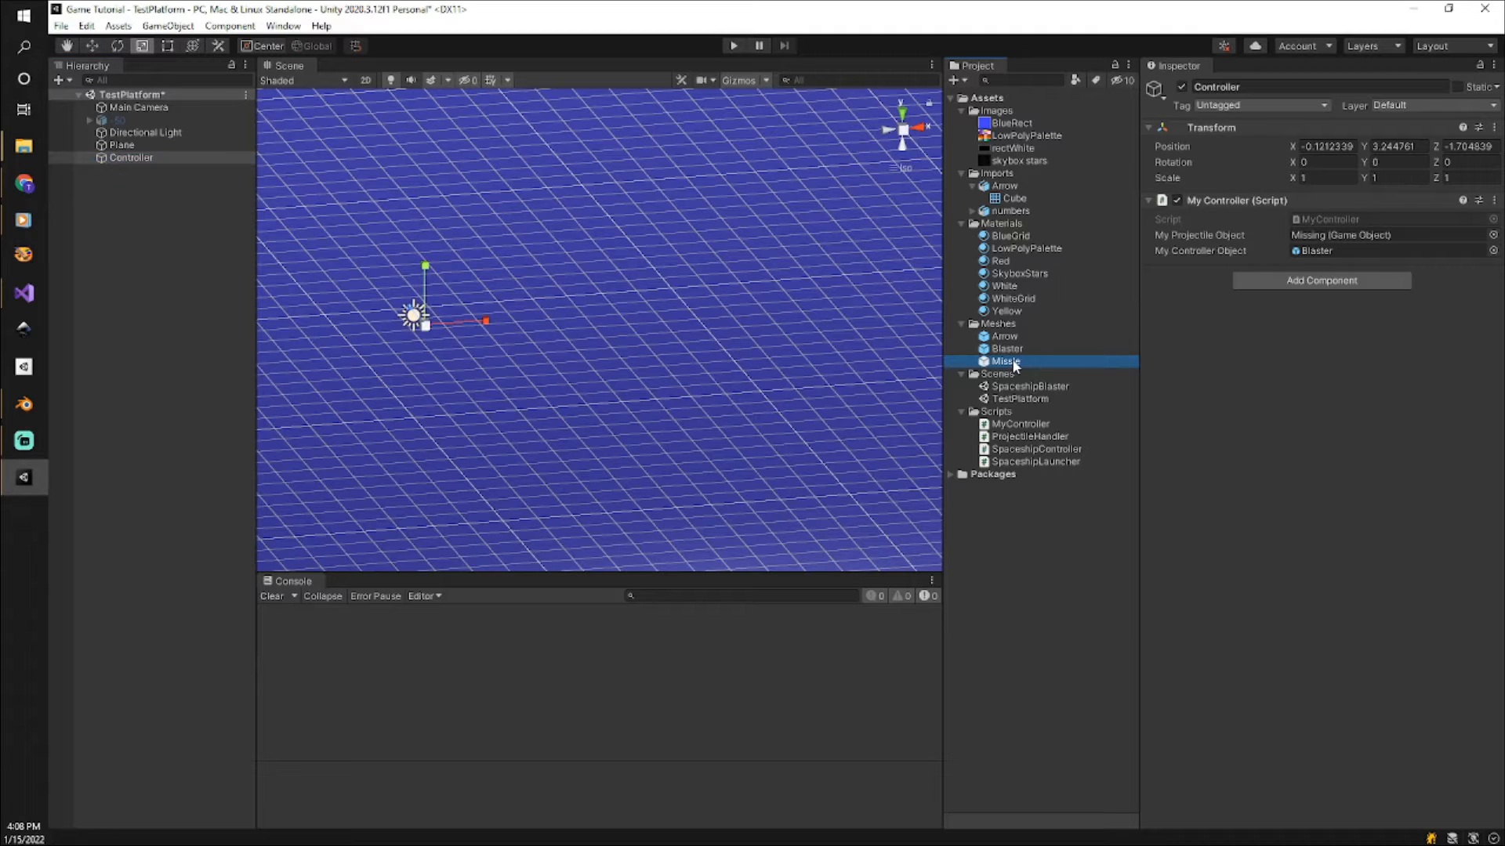
{"action": "left_click_drag", "start_coordinate": [1013, 365], "coordinate": [1342, 236]}
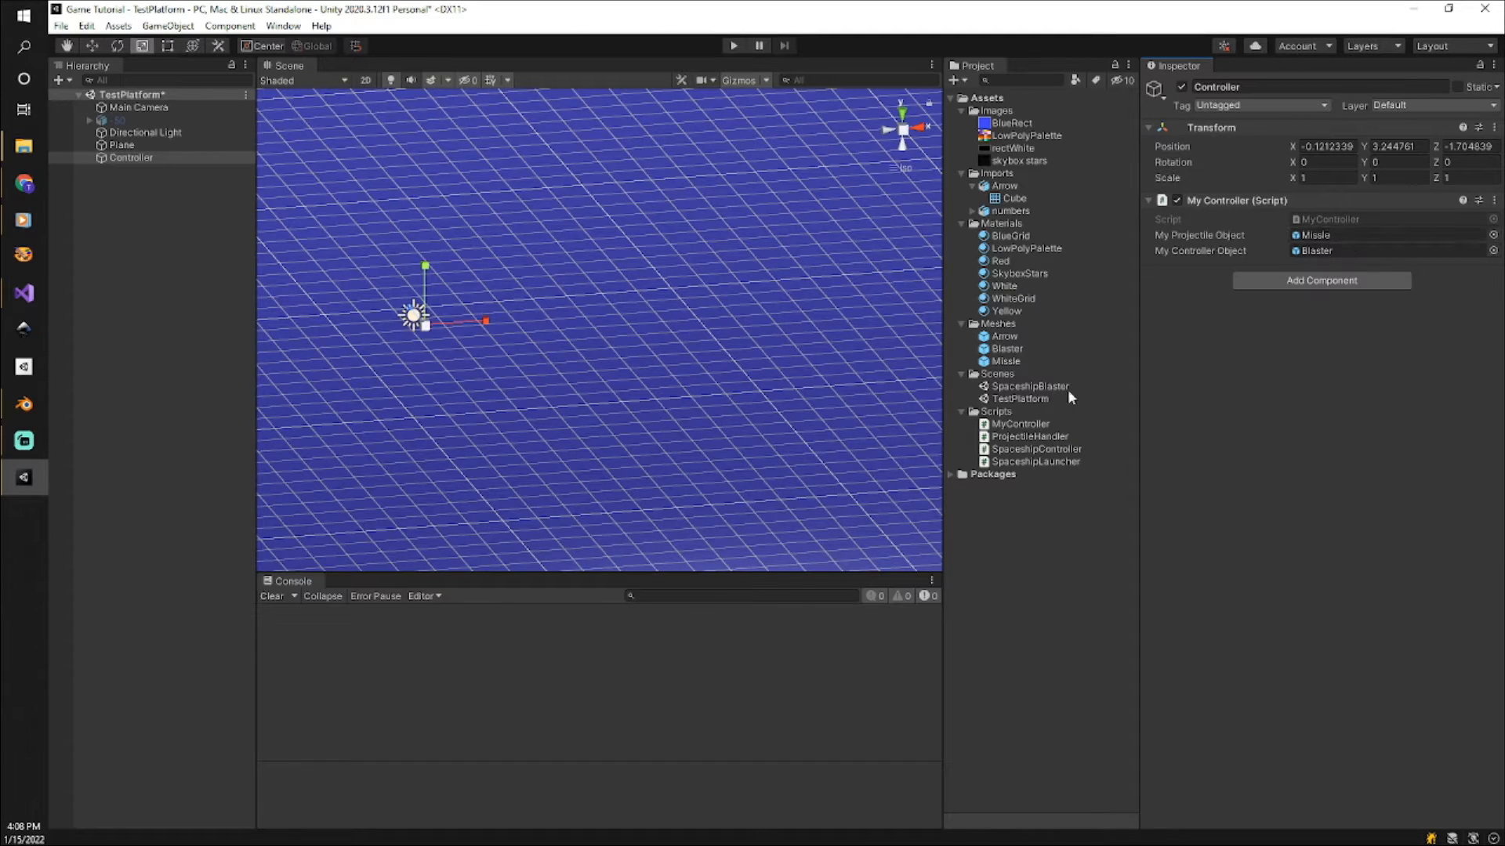
Add the Projectile Handler script to the Missle prefab.
{"action": "left_click", "coordinate": [1005, 362]}
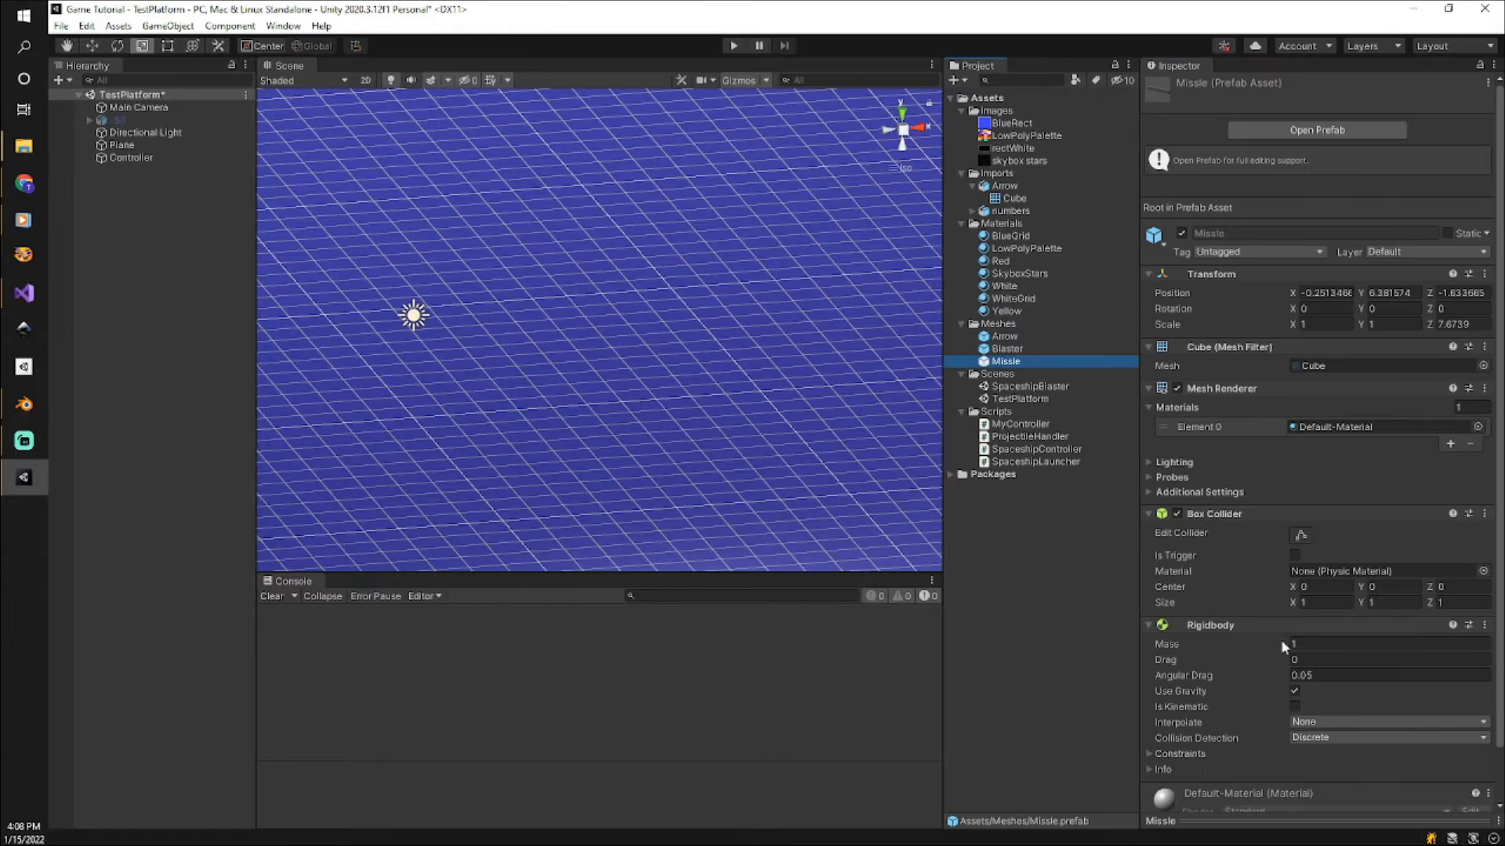
{"action": "scroll", "coordinate": [1295, 657], "scroll_direction": "down", "scroll_amount": 2}
{"action": "left_click", "coordinate": [1293, 792]}
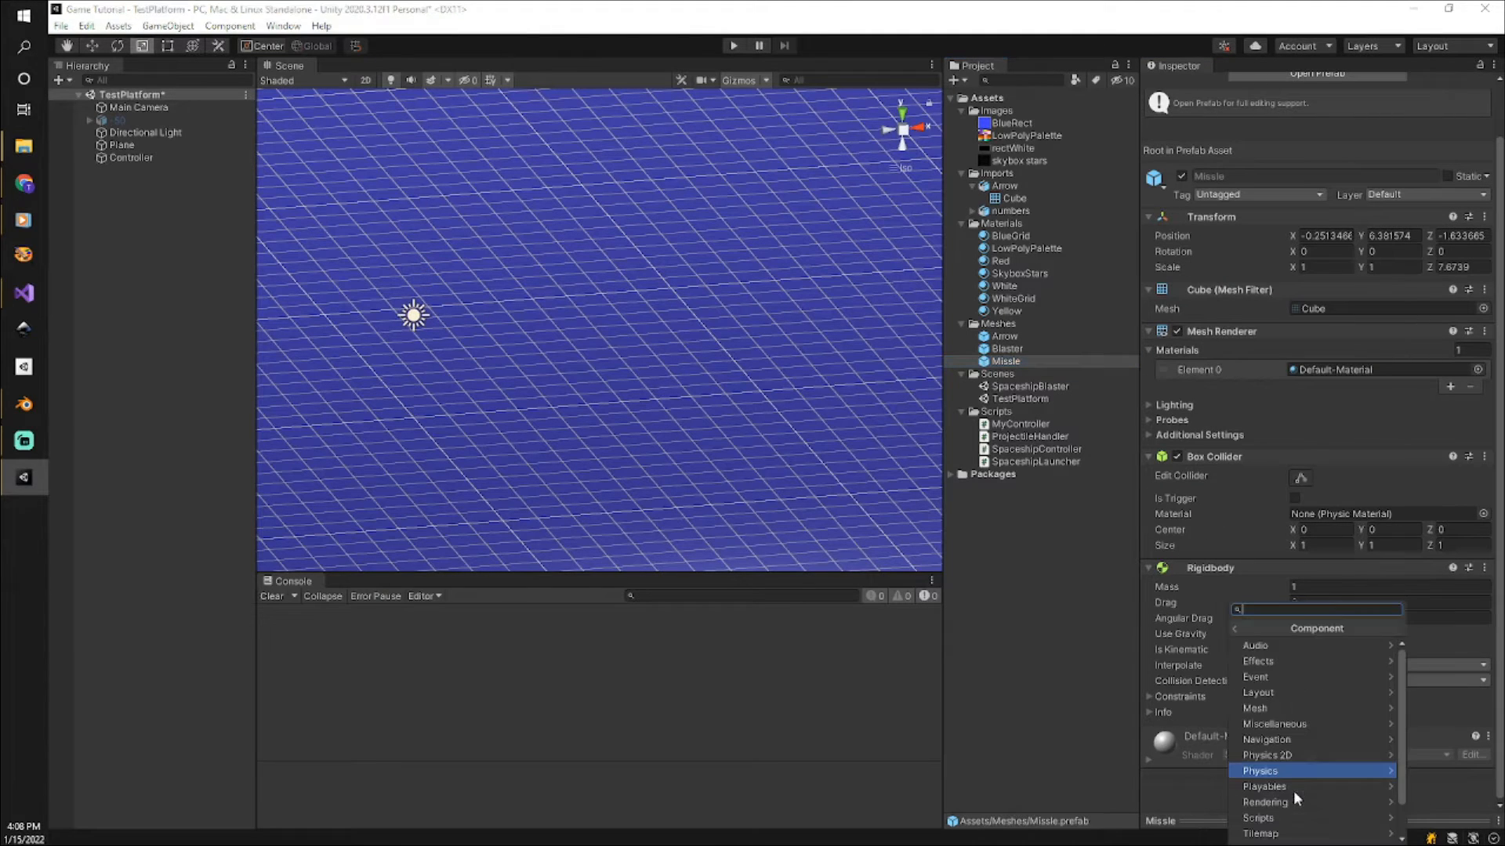
{"action": "left_click", "coordinate": [1377, 818]}
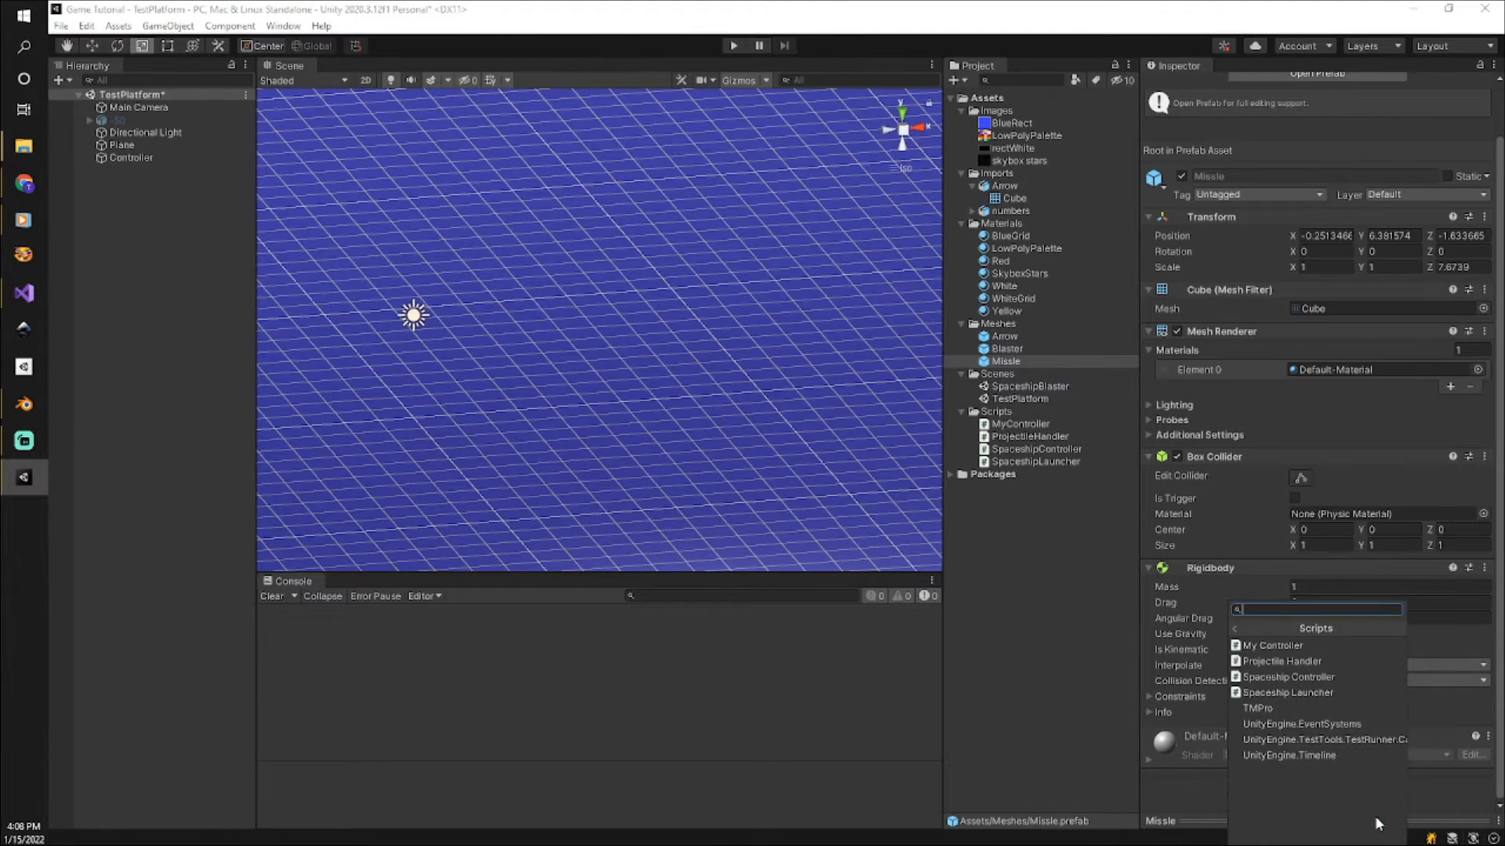
{"action": "left_click", "coordinate": [1317, 661]}
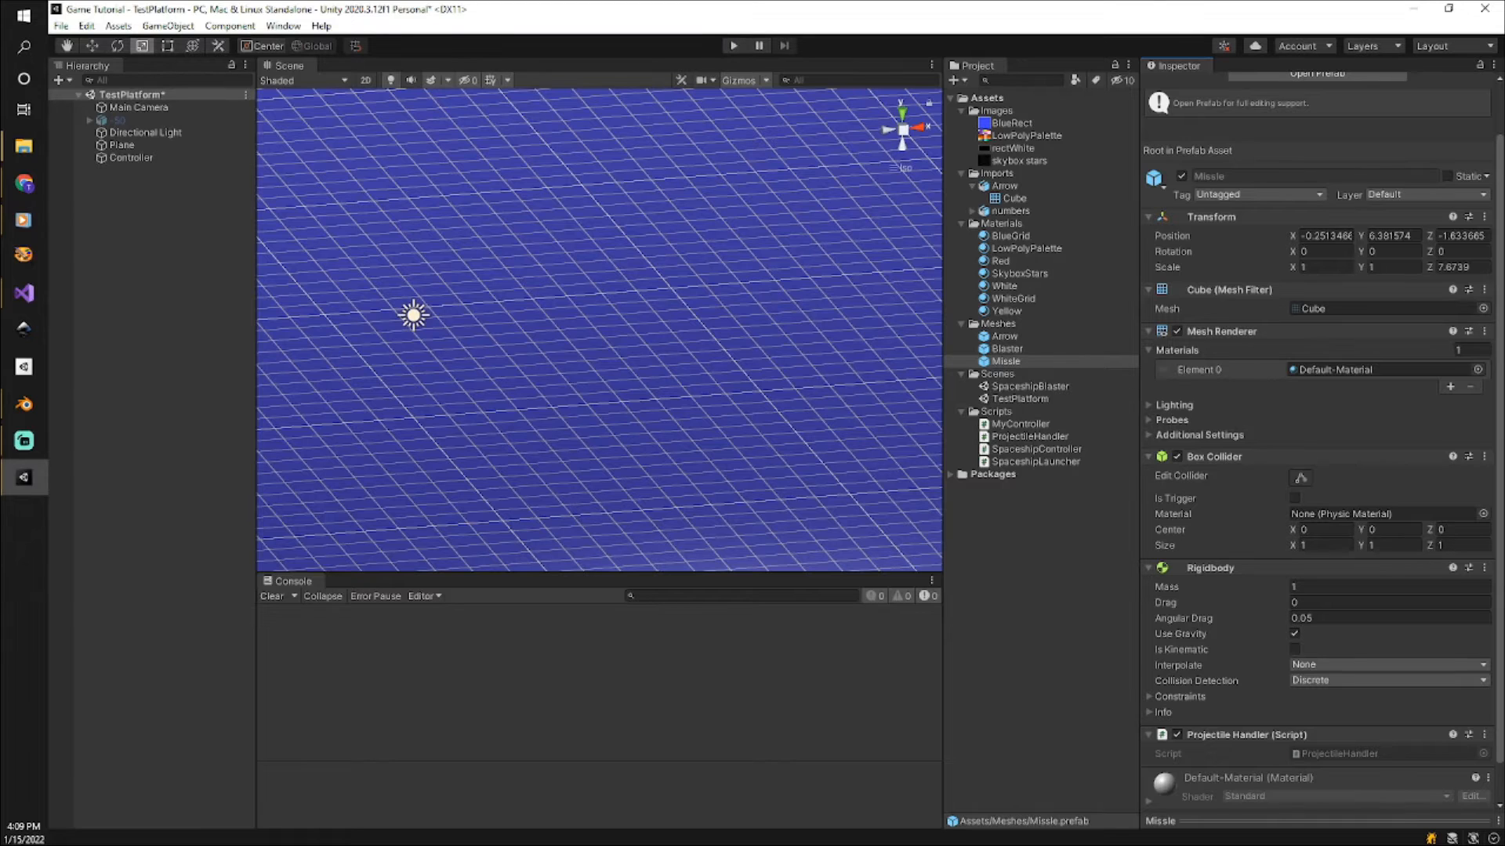
Run the scene with the Game view in sight and check the spawned Missle(Clone) object.
{"action": "left_click_drag", "start_coordinate": [1504, 304], "coordinate": [1223, 393]}
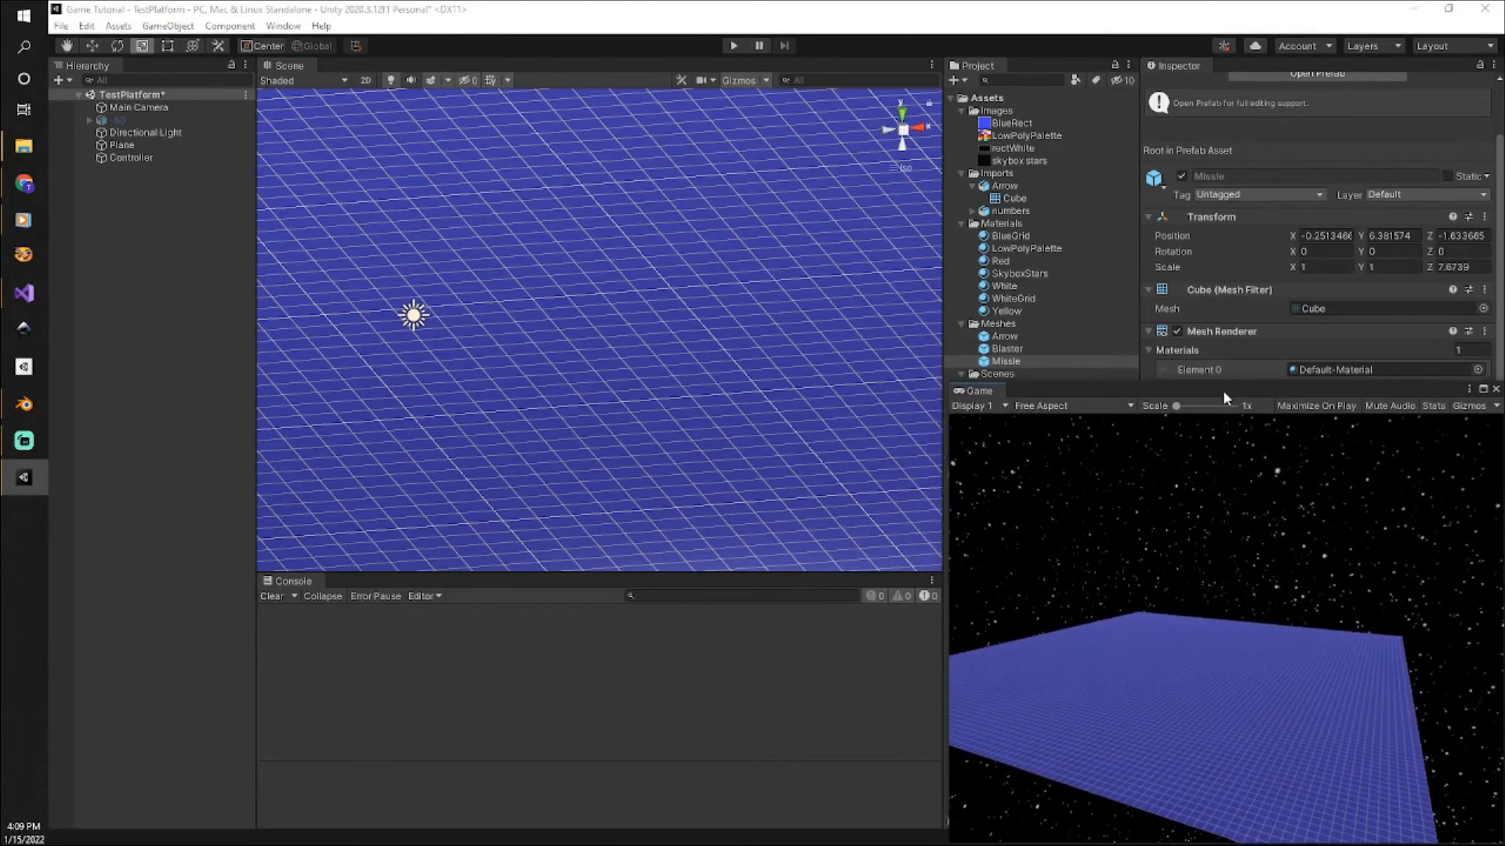
{"action": "left_click", "coordinate": [732, 46]}
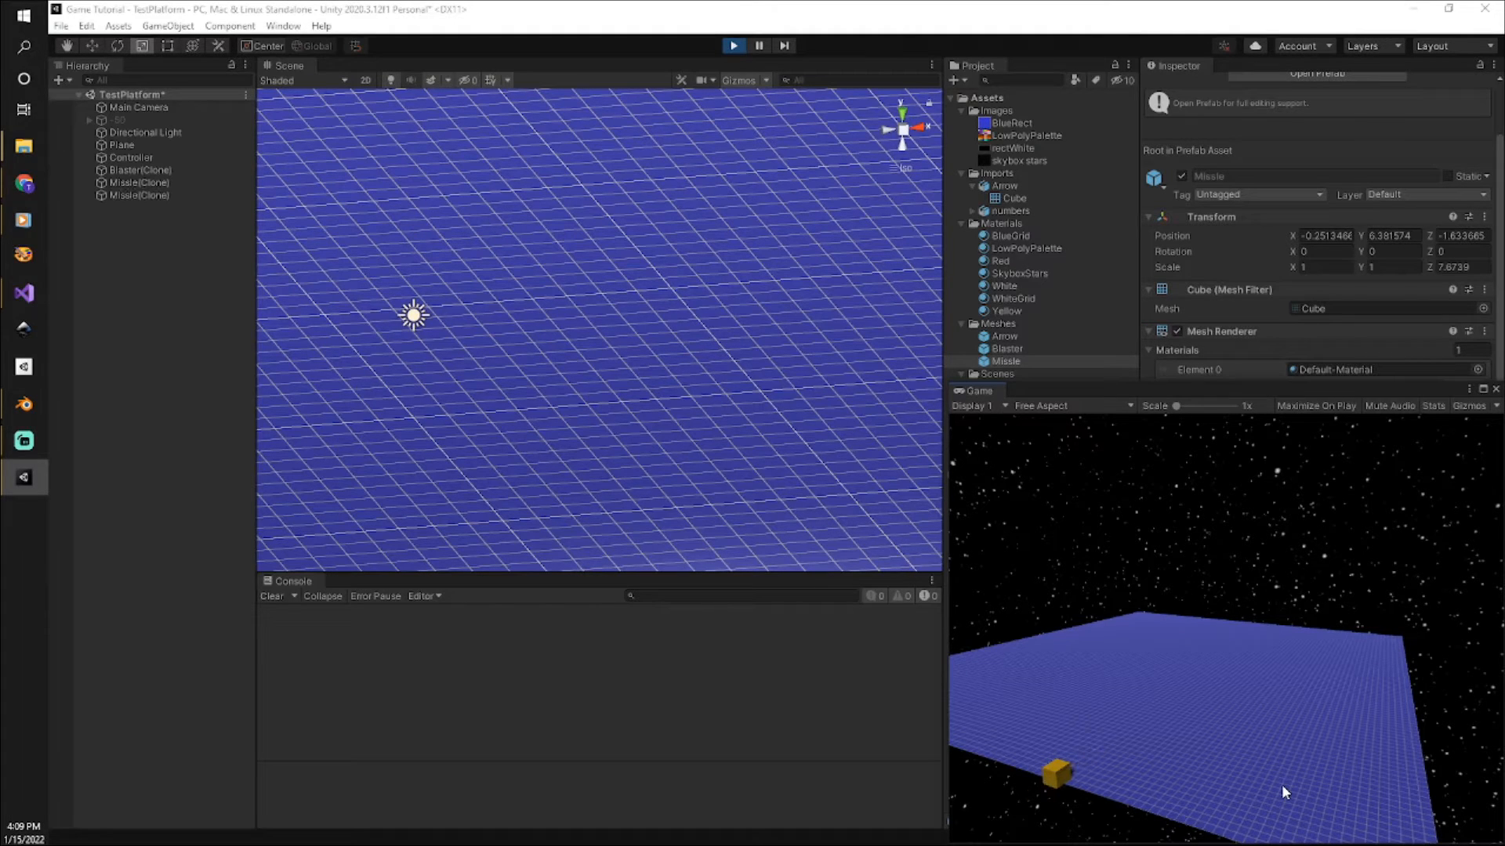
{"action": "left_click", "coordinate": [129, 185]}
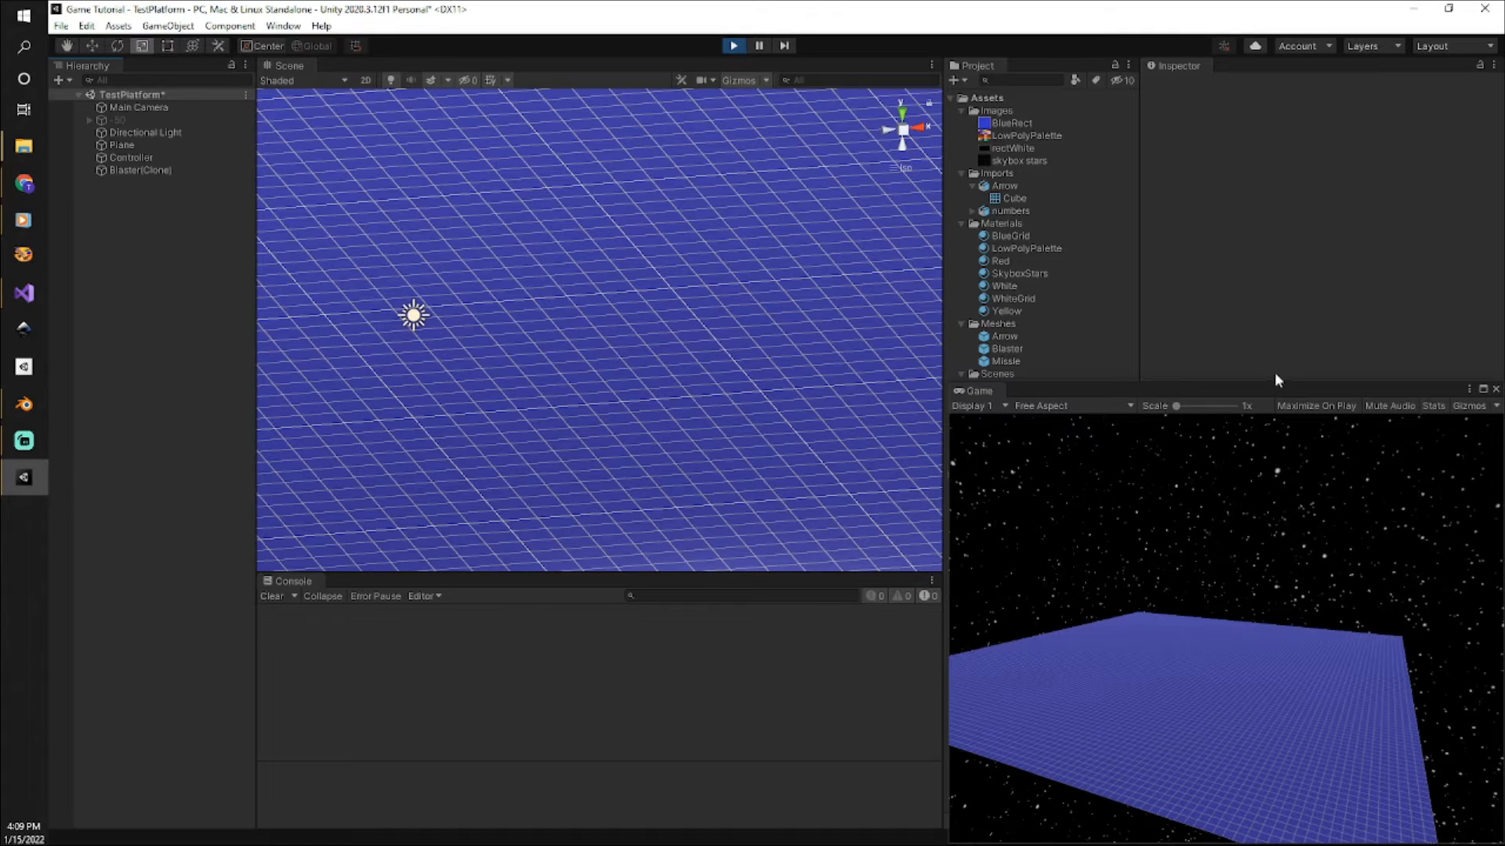
{"action": "left_click_drag", "start_coordinate": [1269, 393], "coordinate": [1503, 344]}
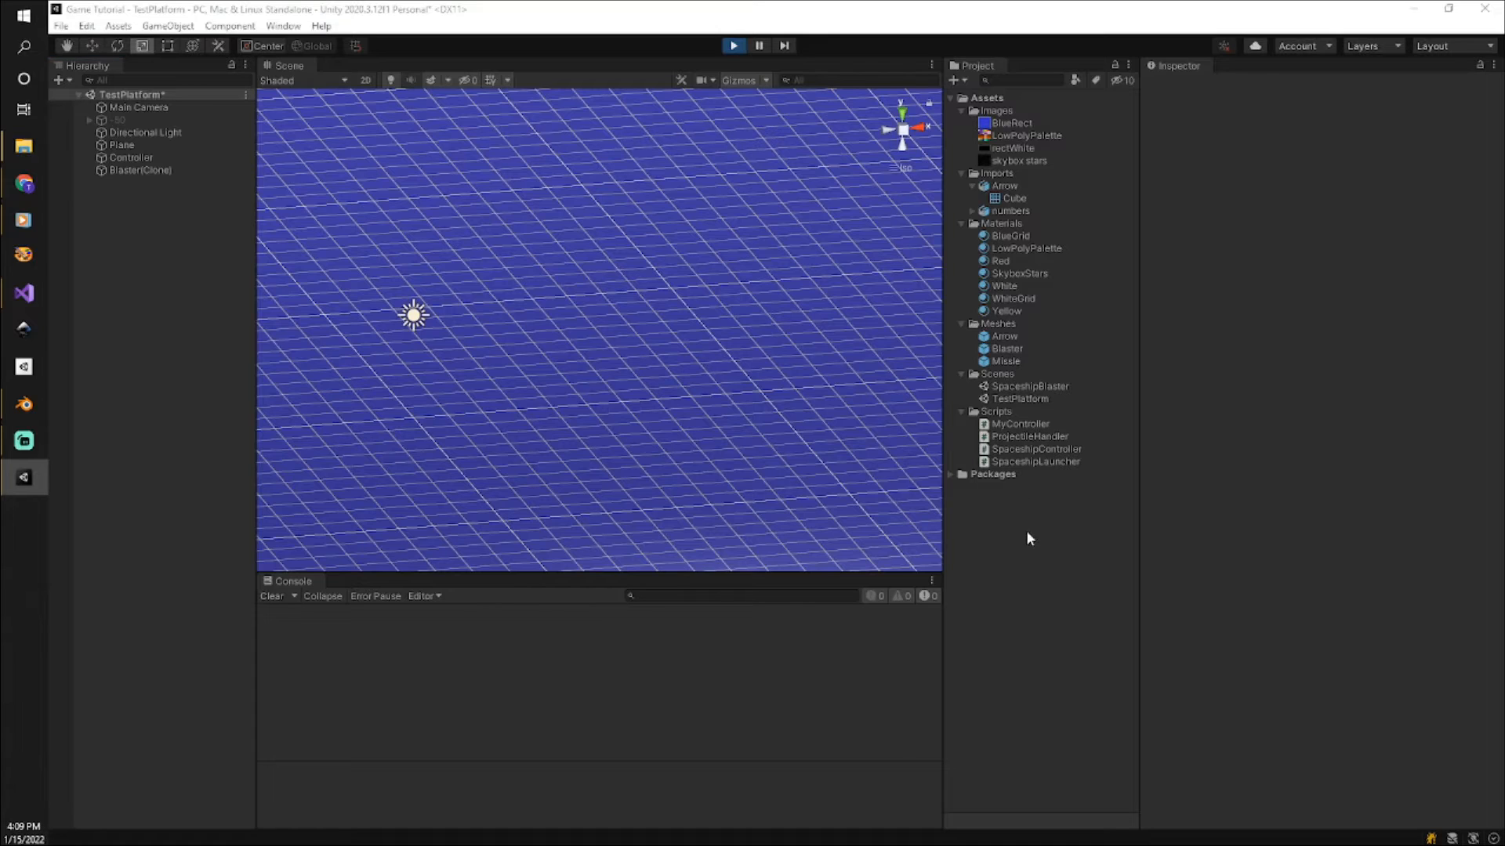
Stop the running scene and inspect the components of the Missle prefab and the Plane.
{"action": "left_click", "coordinate": [733, 45]}
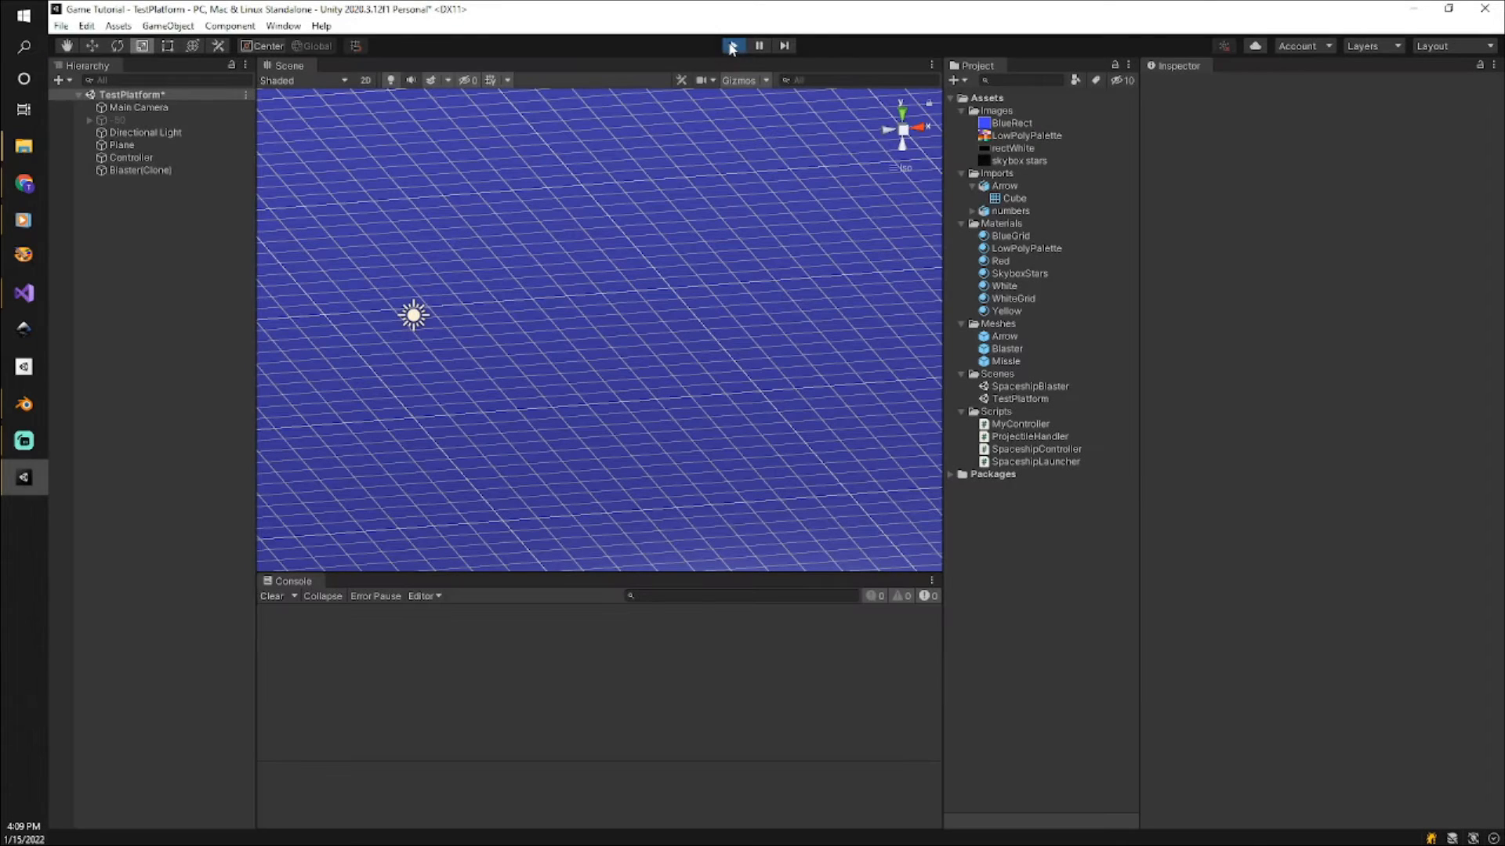
{"action": "left_click", "coordinate": [1004, 362]}
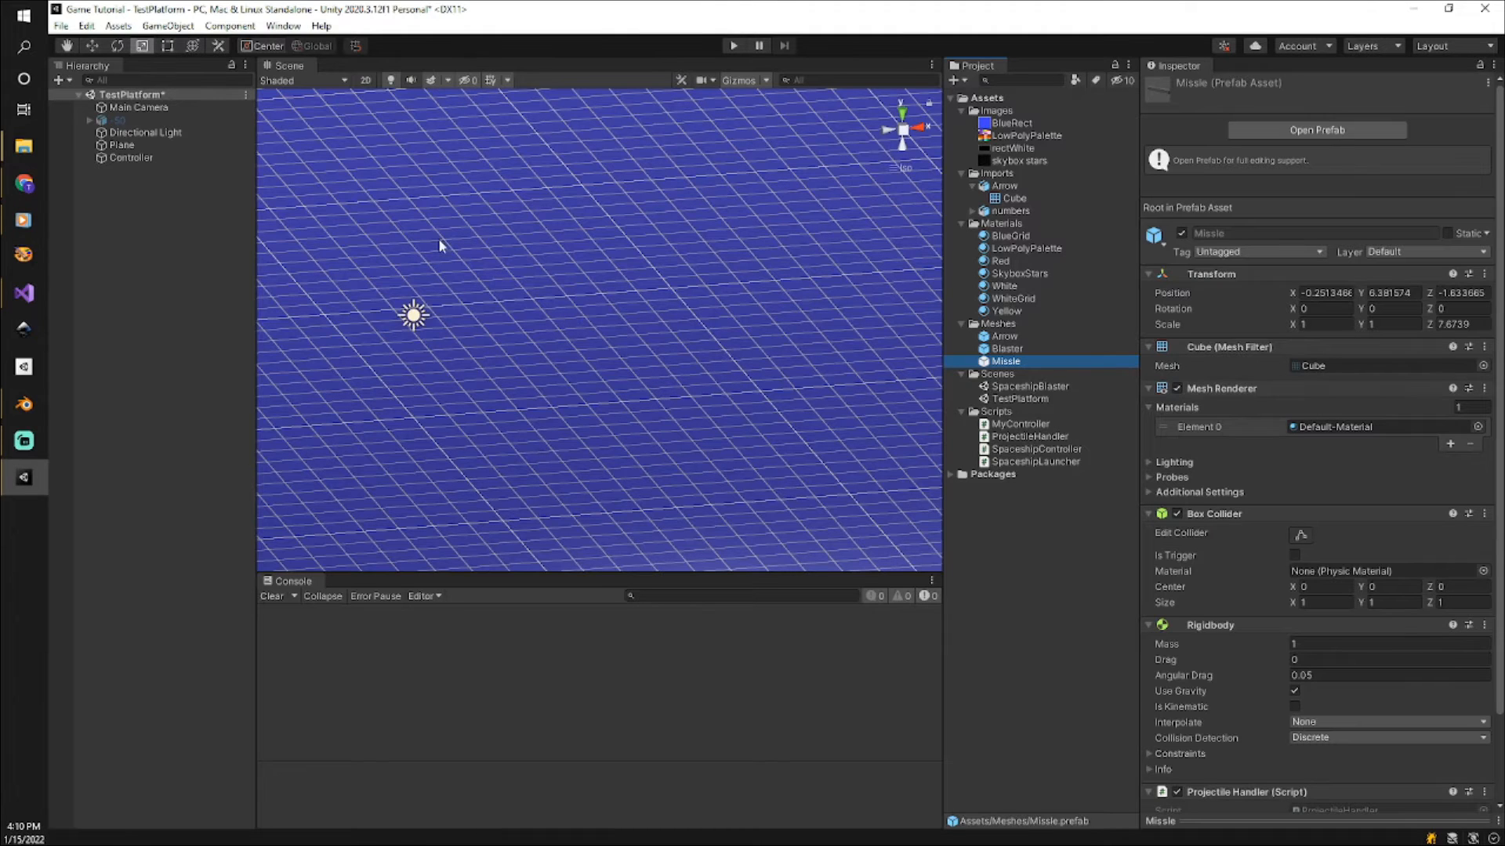
{"action": "left_click", "coordinate": [138, 145]}
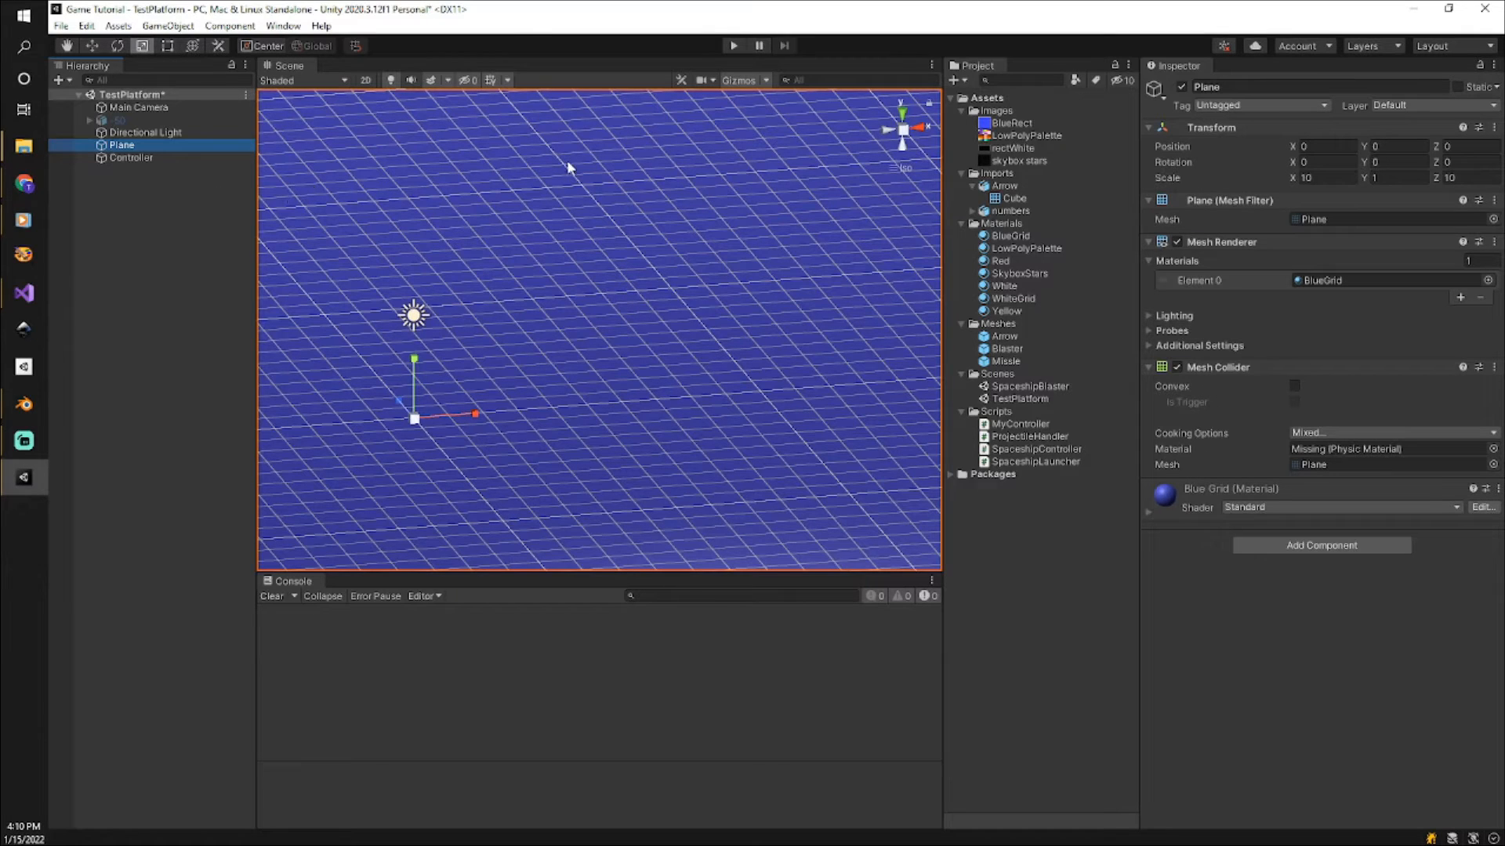
Switch to Visual Studio and delete the line in MyController.cs that sets projectile.transform.position with a y of 0f after instantiation.
{"action": "left_click", "coordinate": [24, 294]}
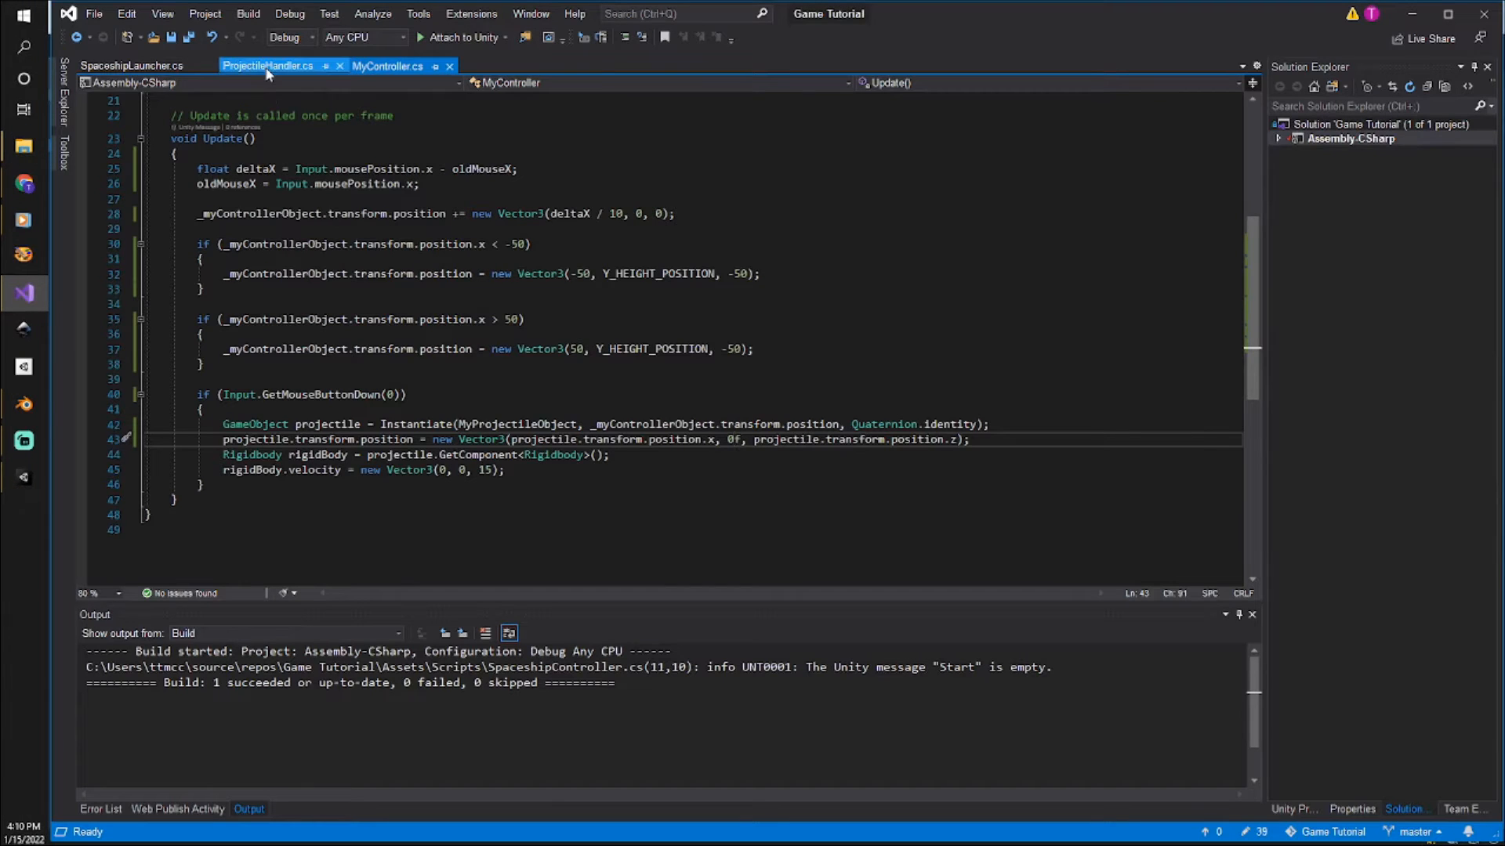
{"action": "left_click", "coordinate": [477, 395]}
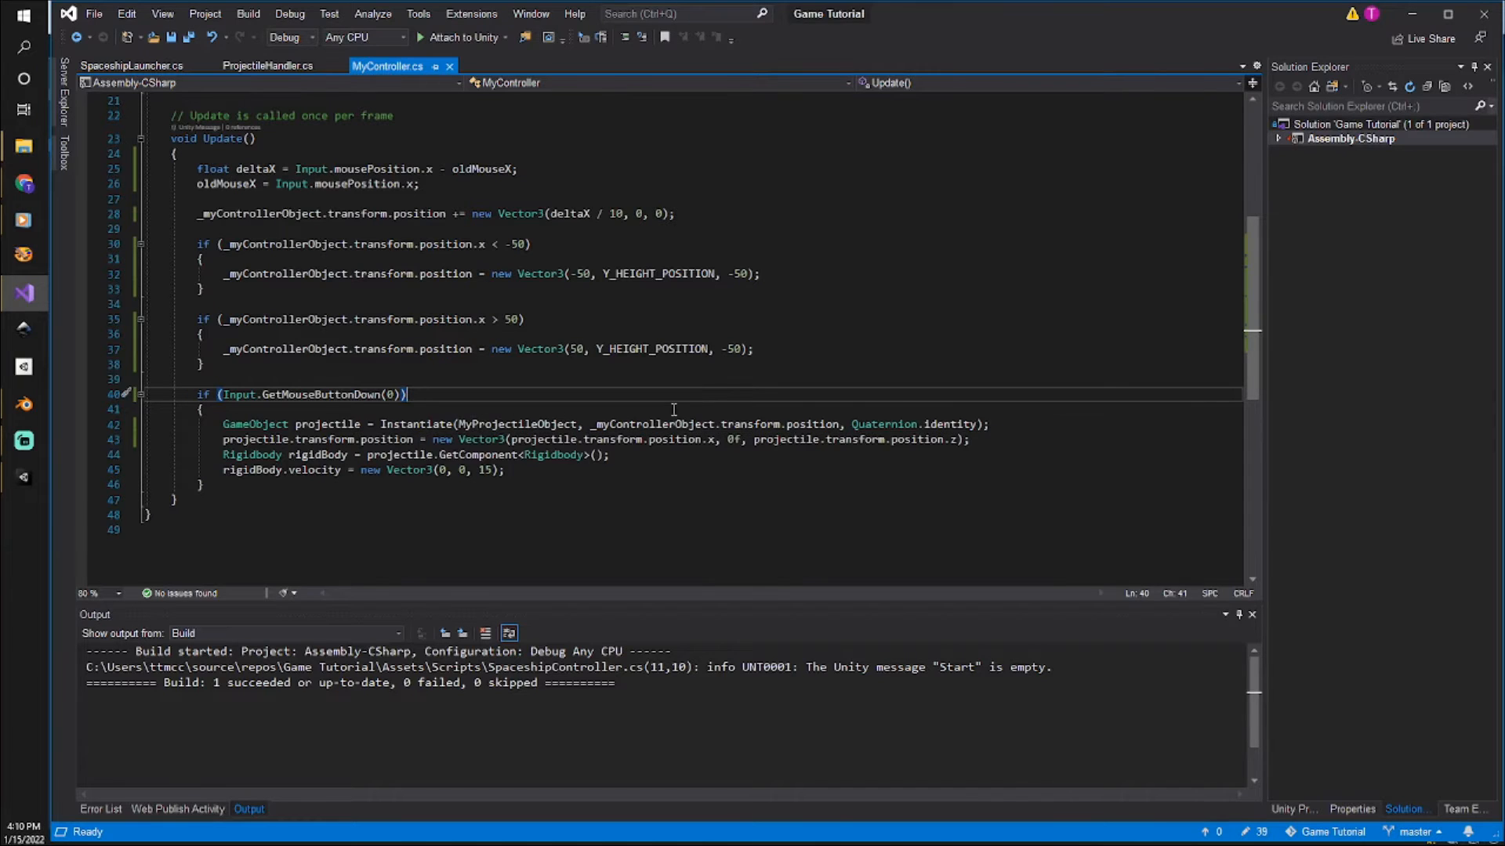
{"action": "left_click", "coordinate": [1041, 419]}
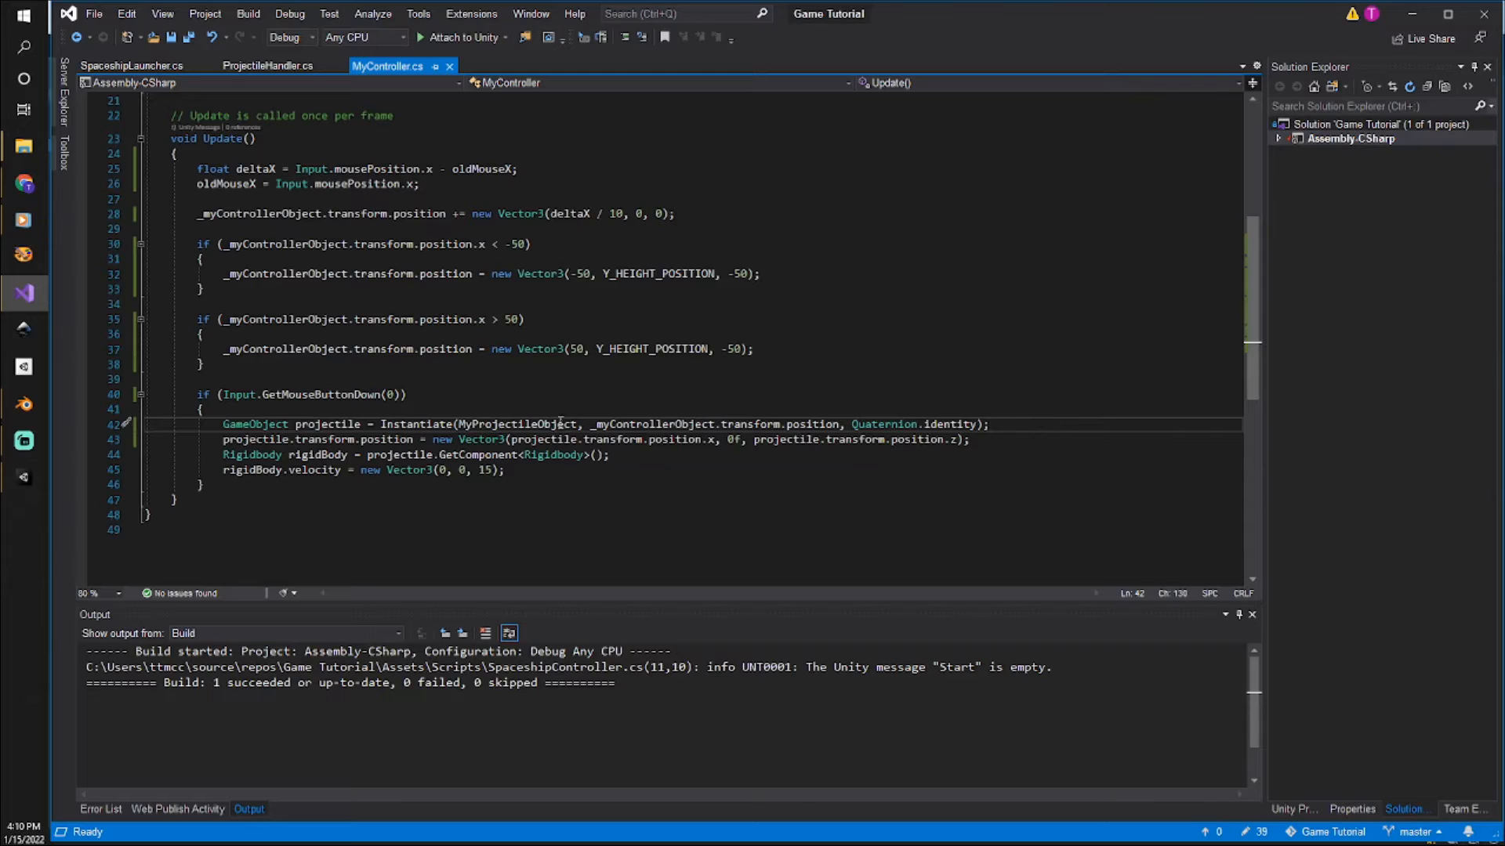
{"action": "double_click", "coordinate": [336, 395]}
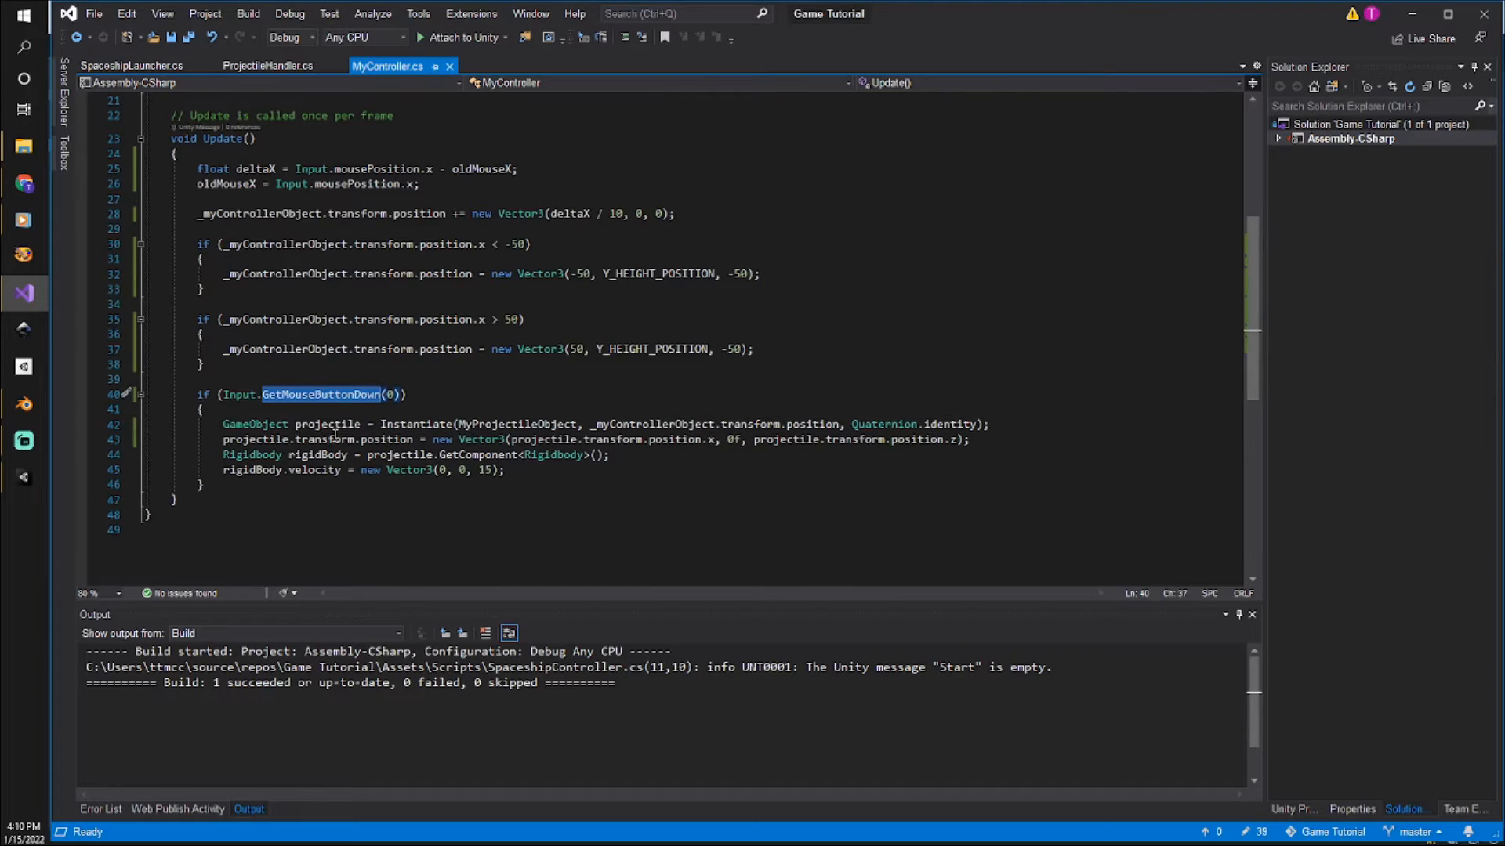
{"action": "double_click", "coordinate": [424, 424]}
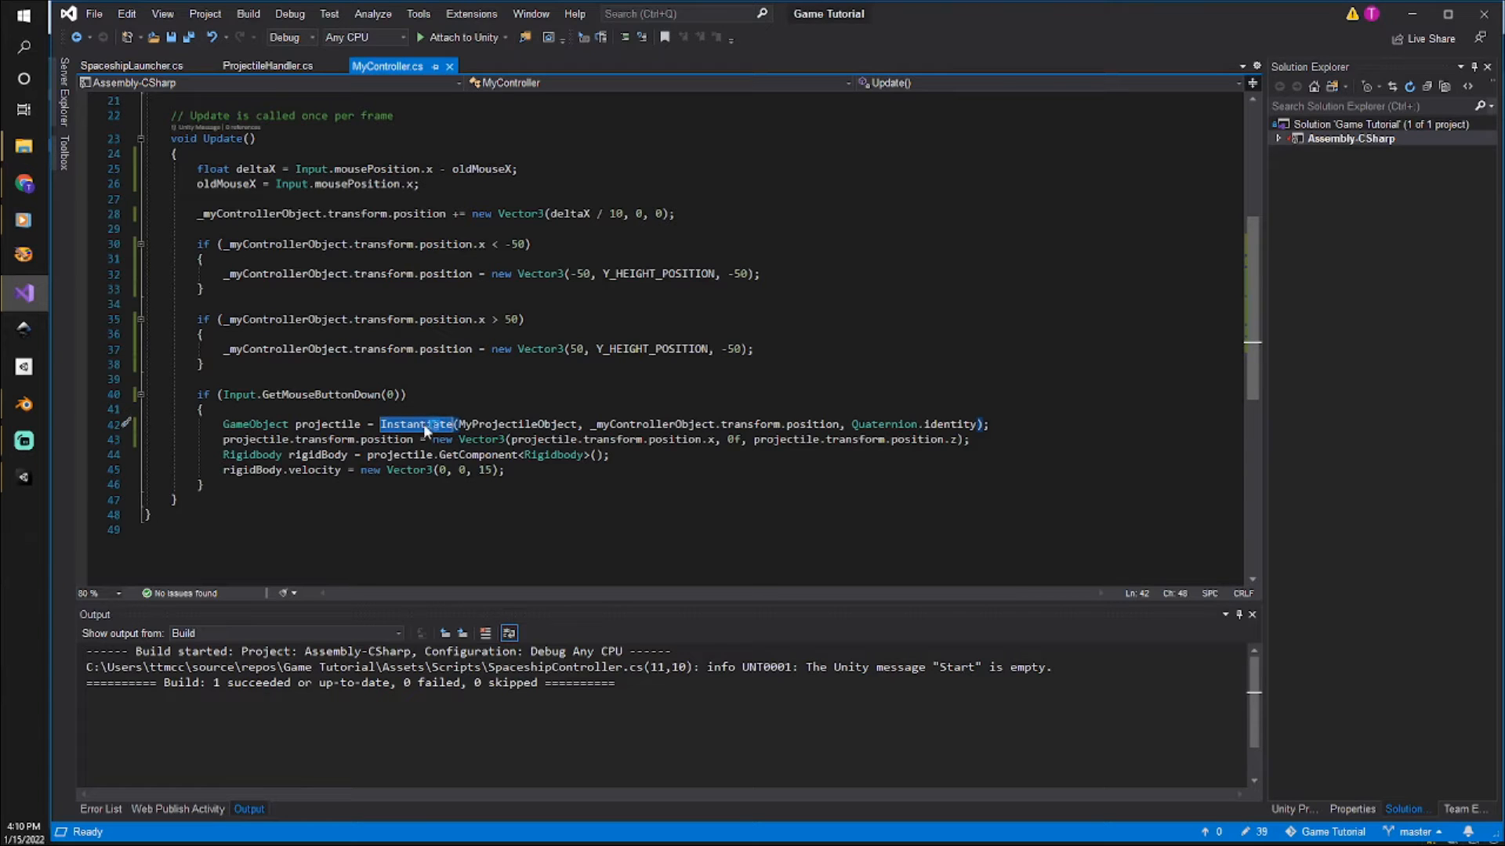
{"action": "left_click", "coordinate": [981, 440]}
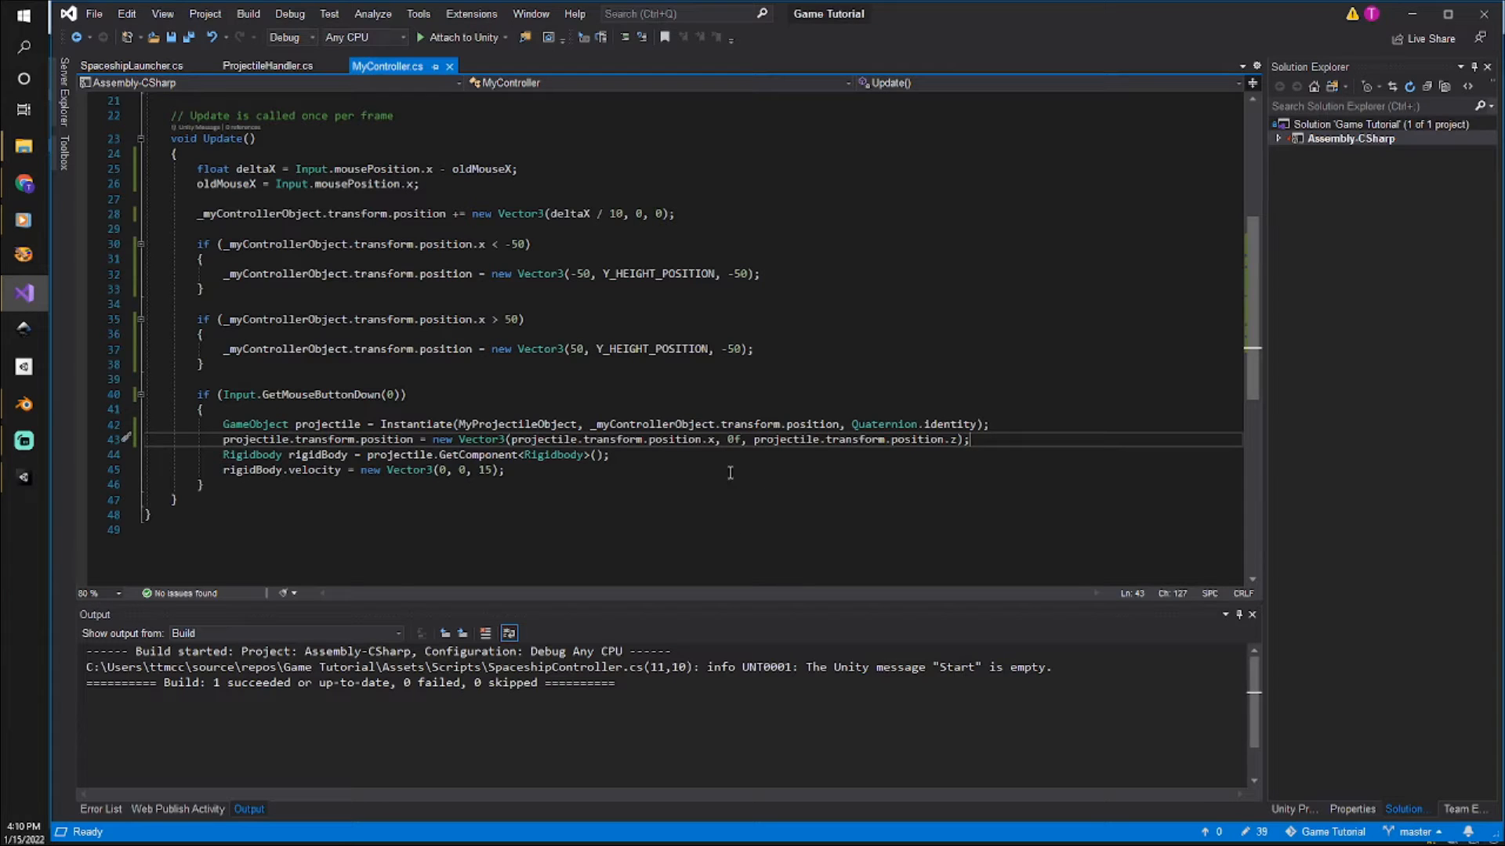
{"action": "left_click", "coordinate": [729, 440]}
{"action": "left_click_drag", "start_coordinate": [145, 440], "coordinate": [149, 455]}
{"action": "key", "text": "Delete"}
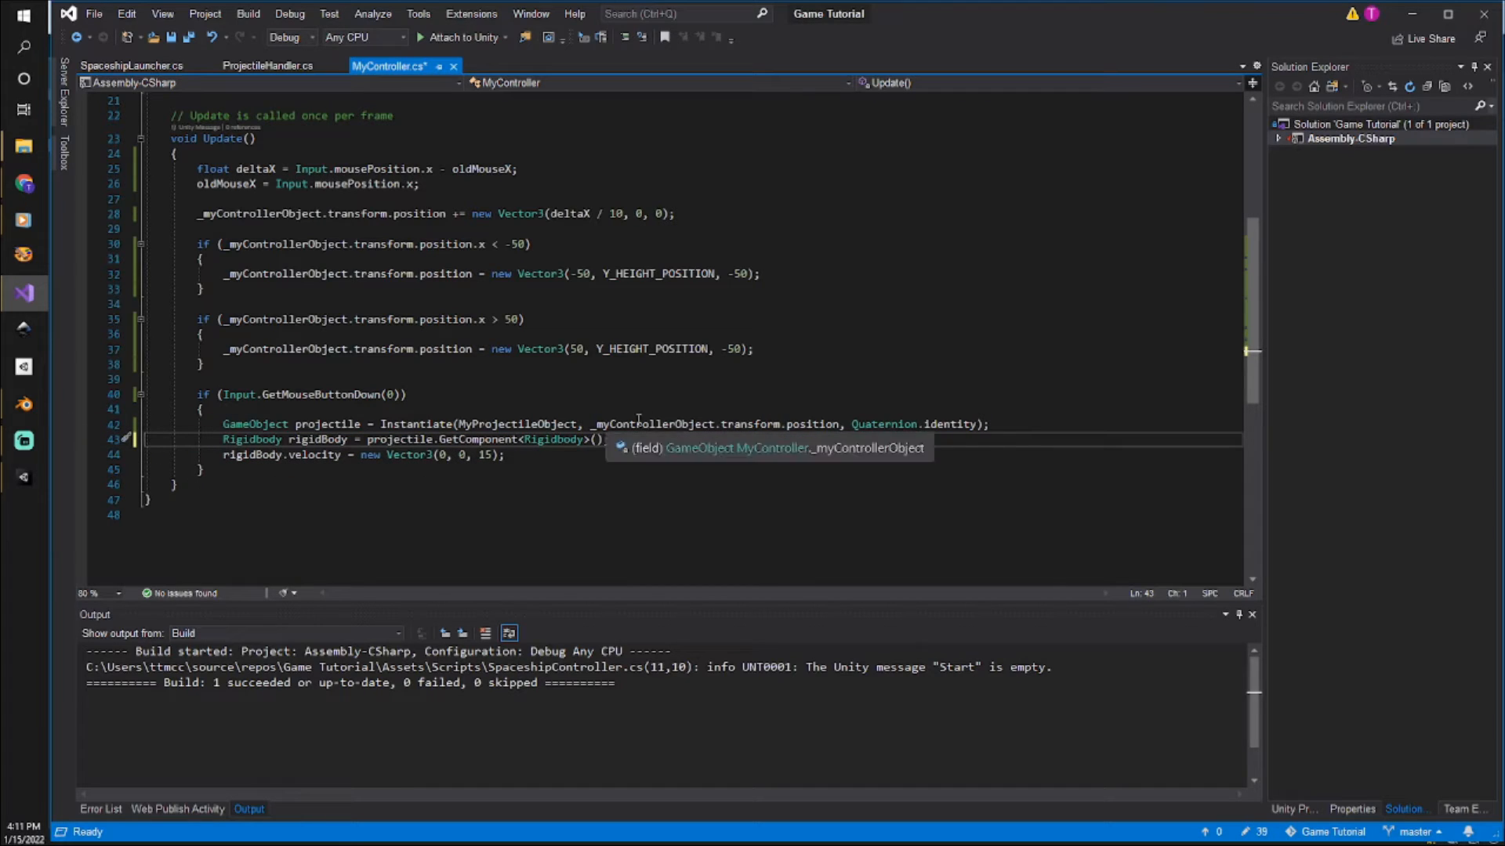
Review how MyController.cs uses the controller object's position and the Y_HEIGHT_POSITION constant, and return to Unity.
{"action": "double_click", "coordinate": [812, 426]}
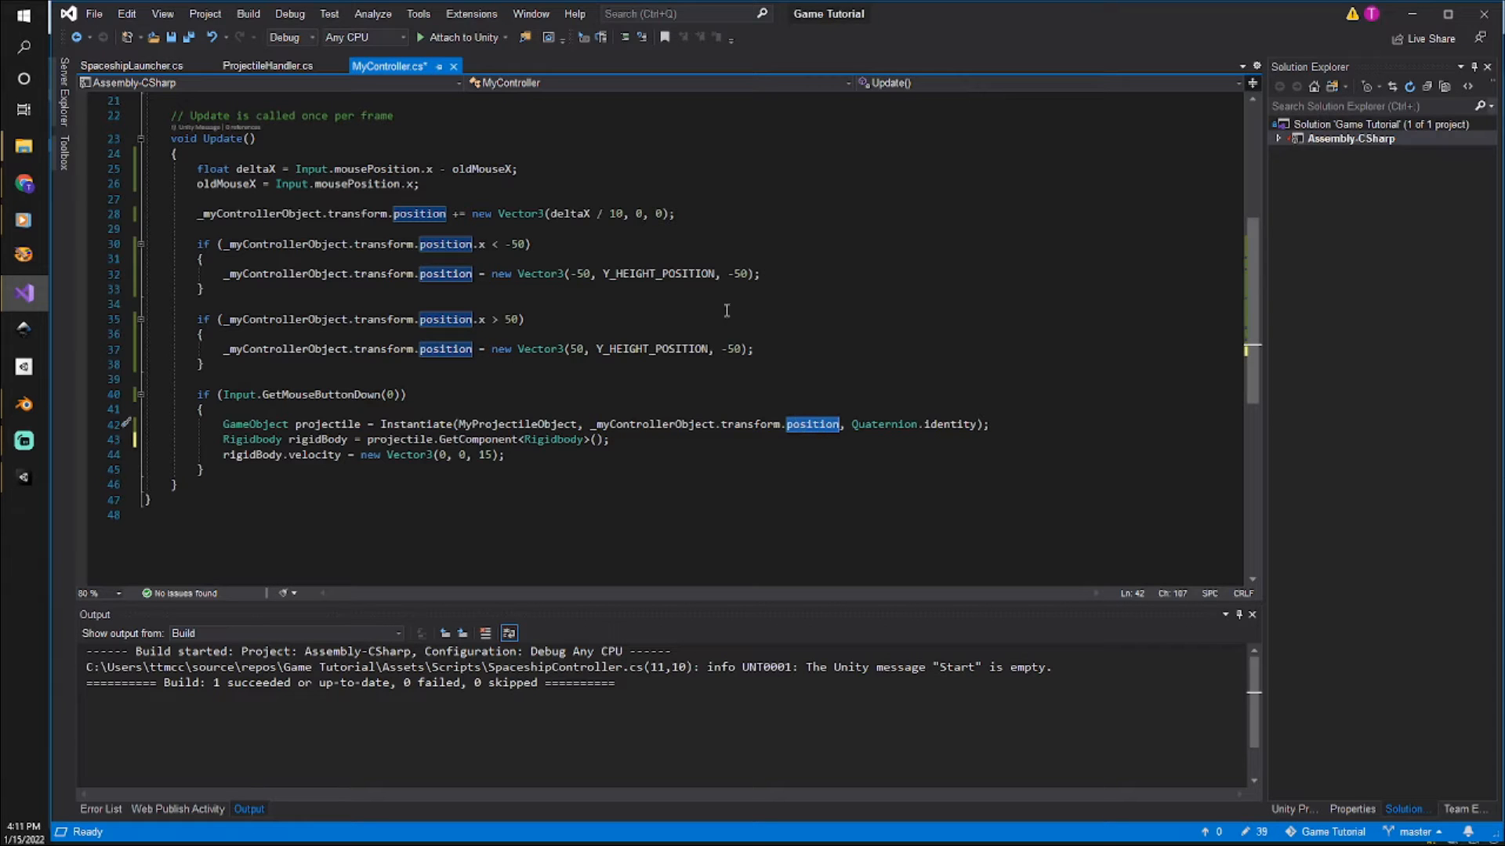
{"action": "scroll", "coordinate": [757, 280], "scroll_direction": "up", "scroll_amount": 7}
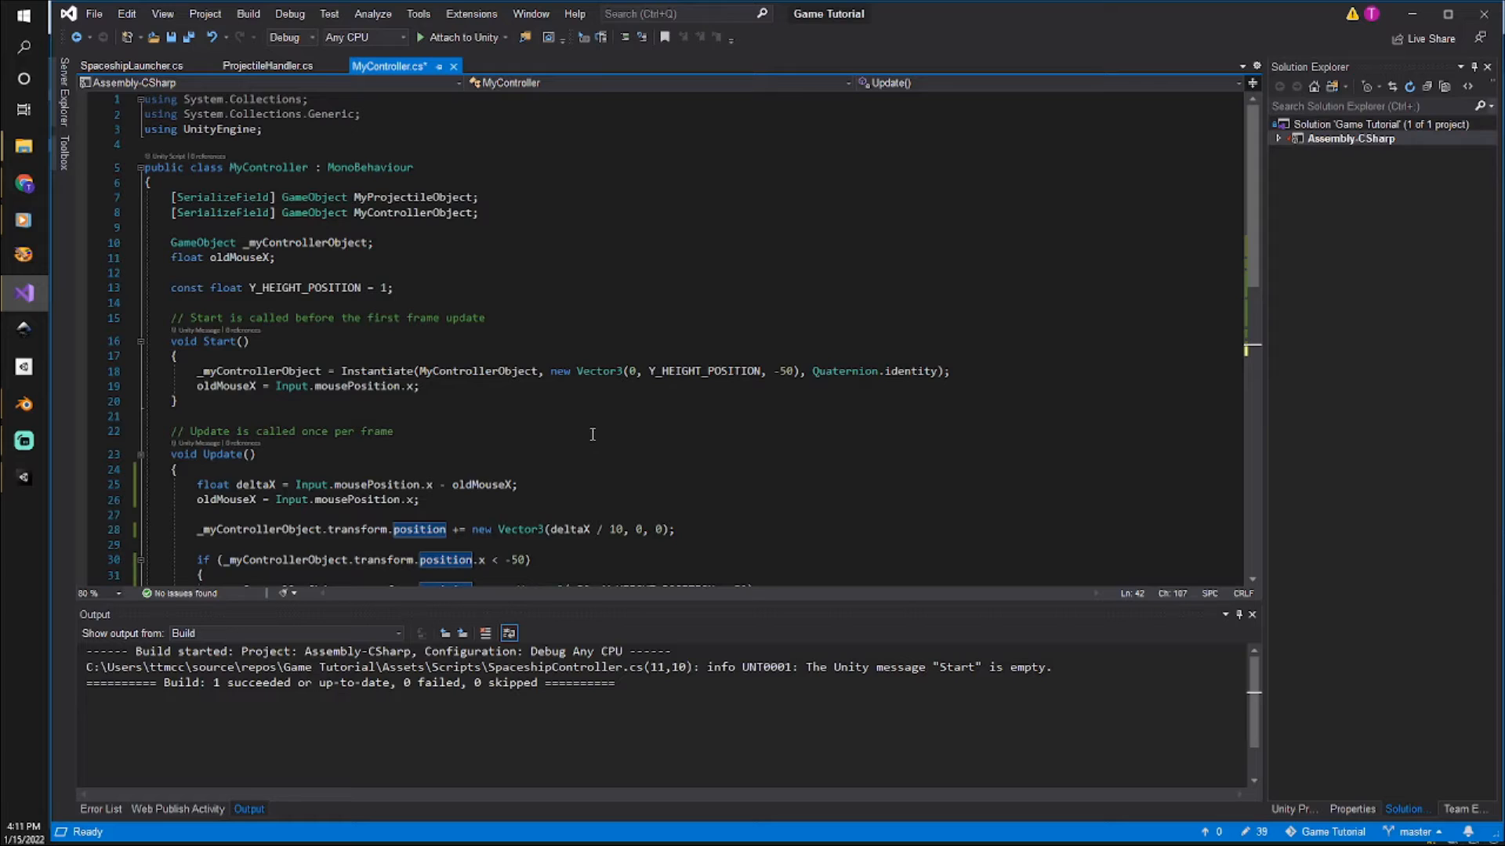
{"action": "scroll", "coordinate": [593, 407], "scroll_direction": "down", "scroll_amount": 2}
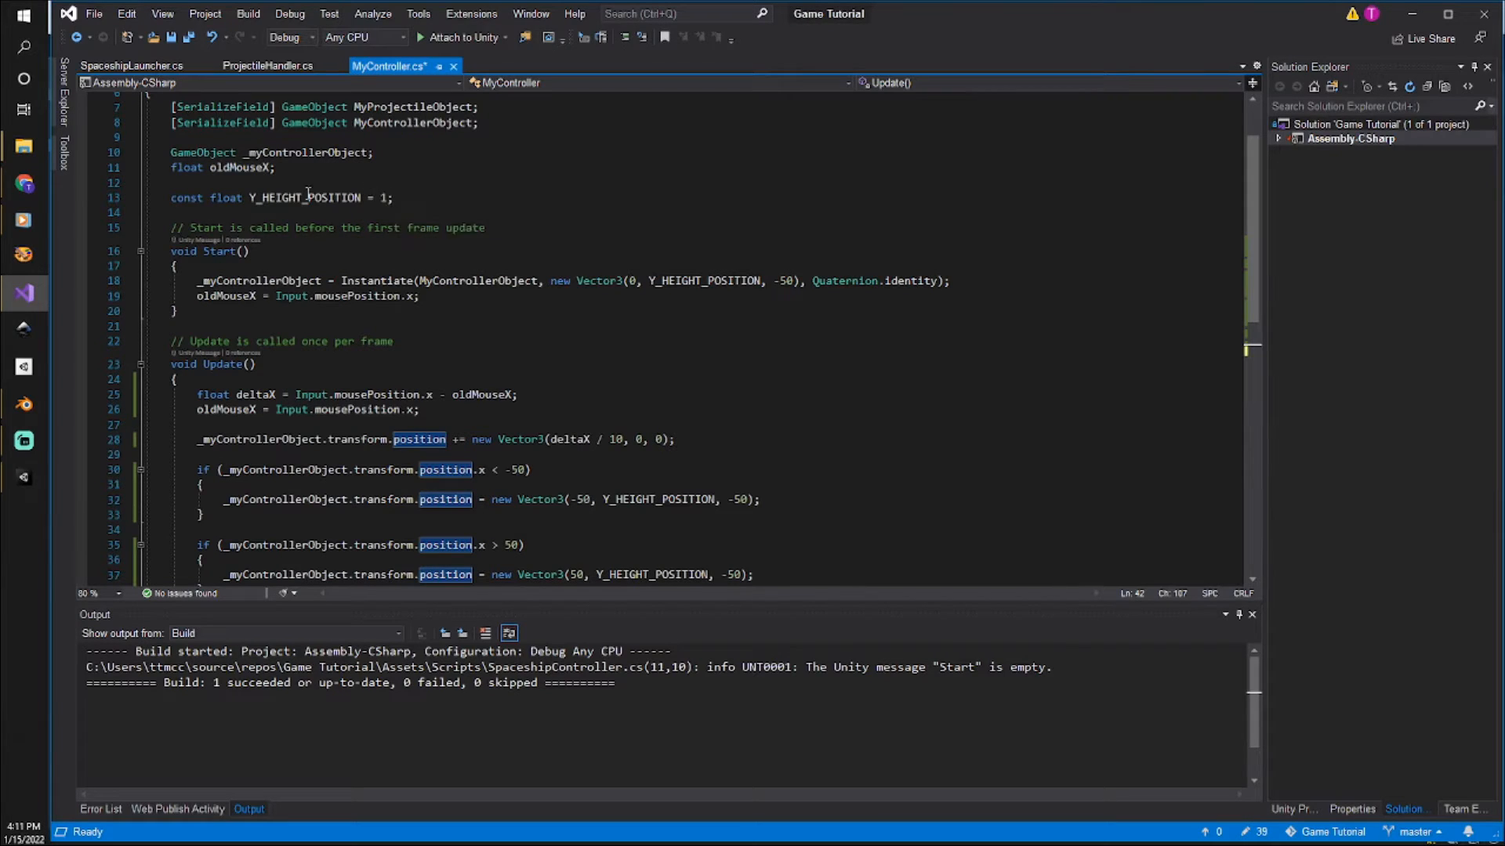
{"action": "mouse_move", "coordinate": [28, 473]}
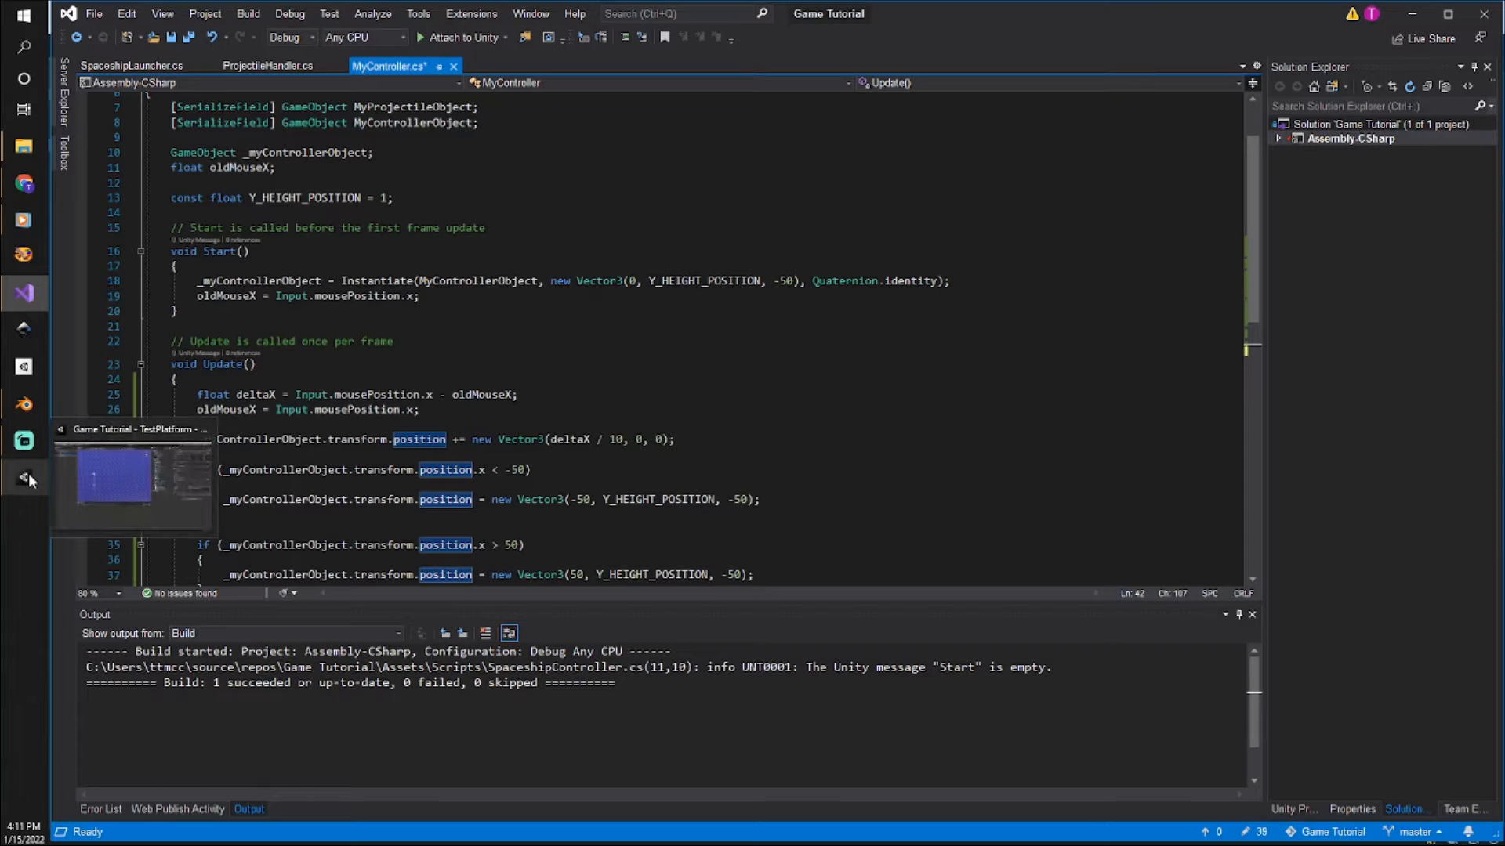
{"action": "left_click", "coordinate": [96, 473]}
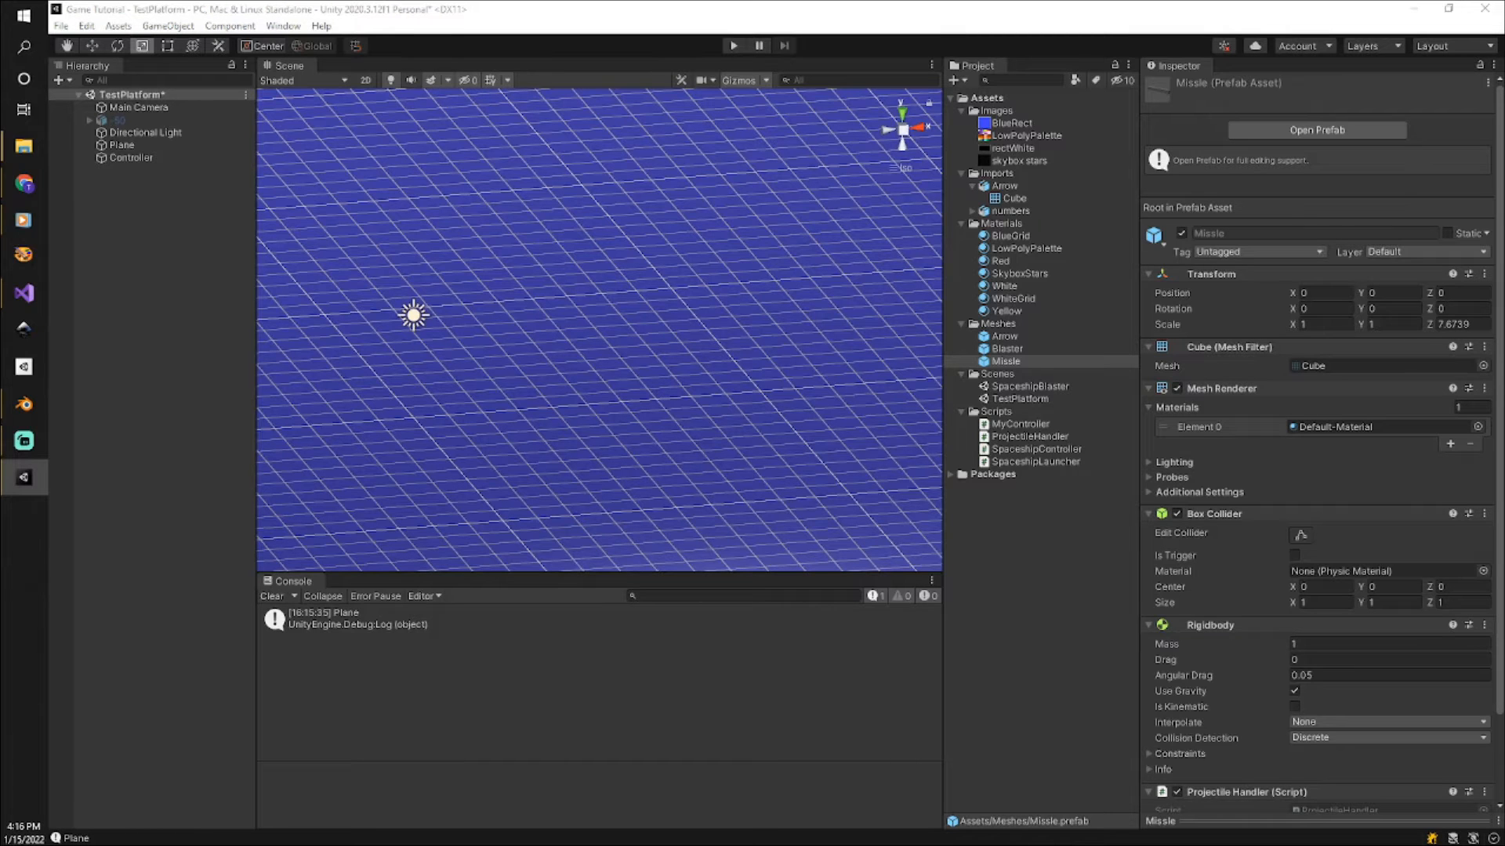
Run the scene with the Game view in sight, fire several missiles across the plane, and stop the run.
{"action": "left_click_drag", "start_coordinate": [1504, 313], "coordinate": [1004, 334]}
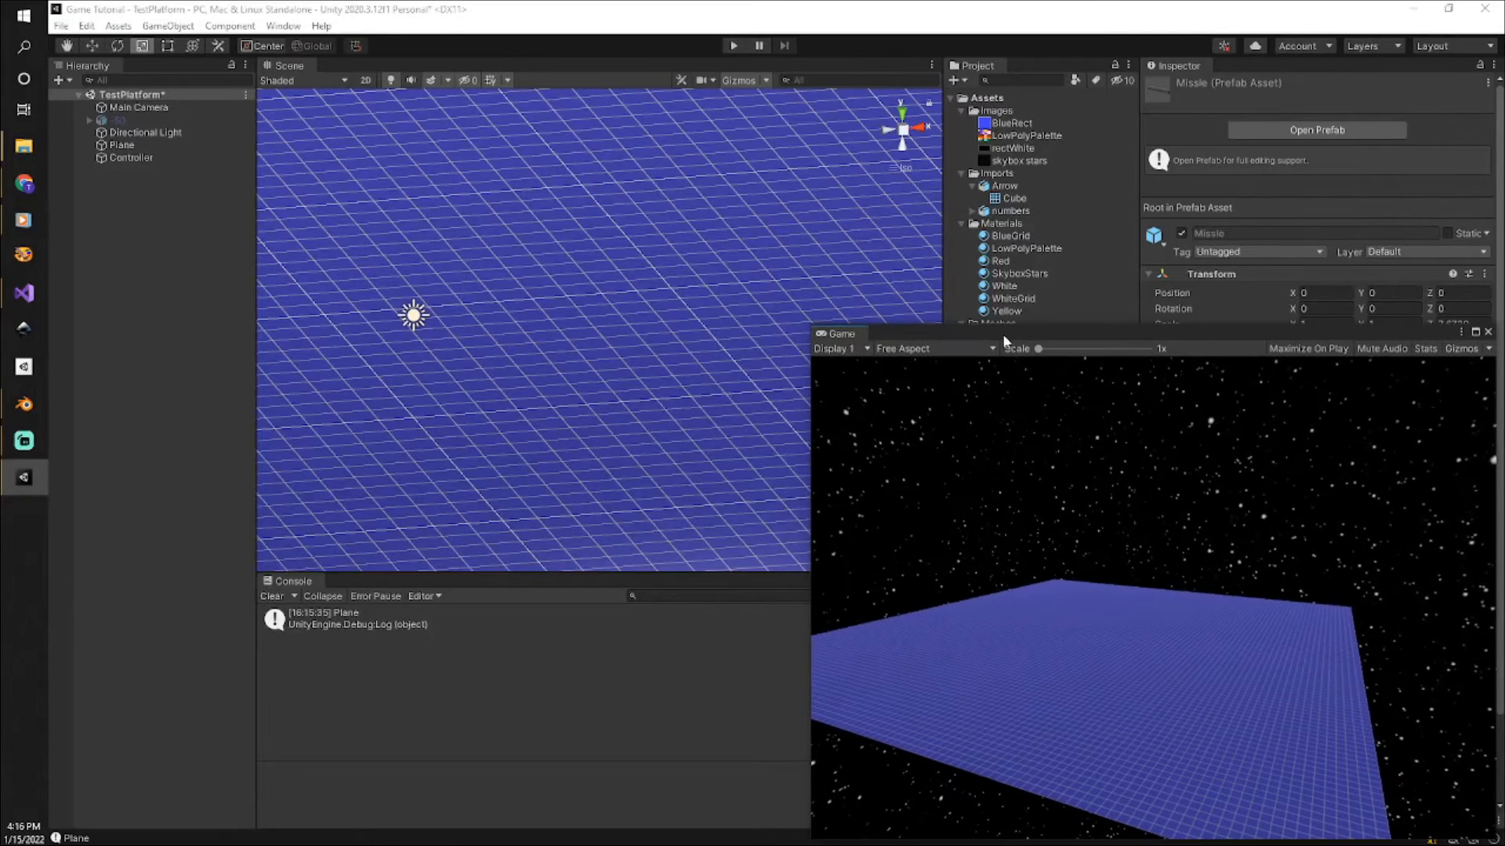
{"action": "left_click", "coordinate": [733, 45]}
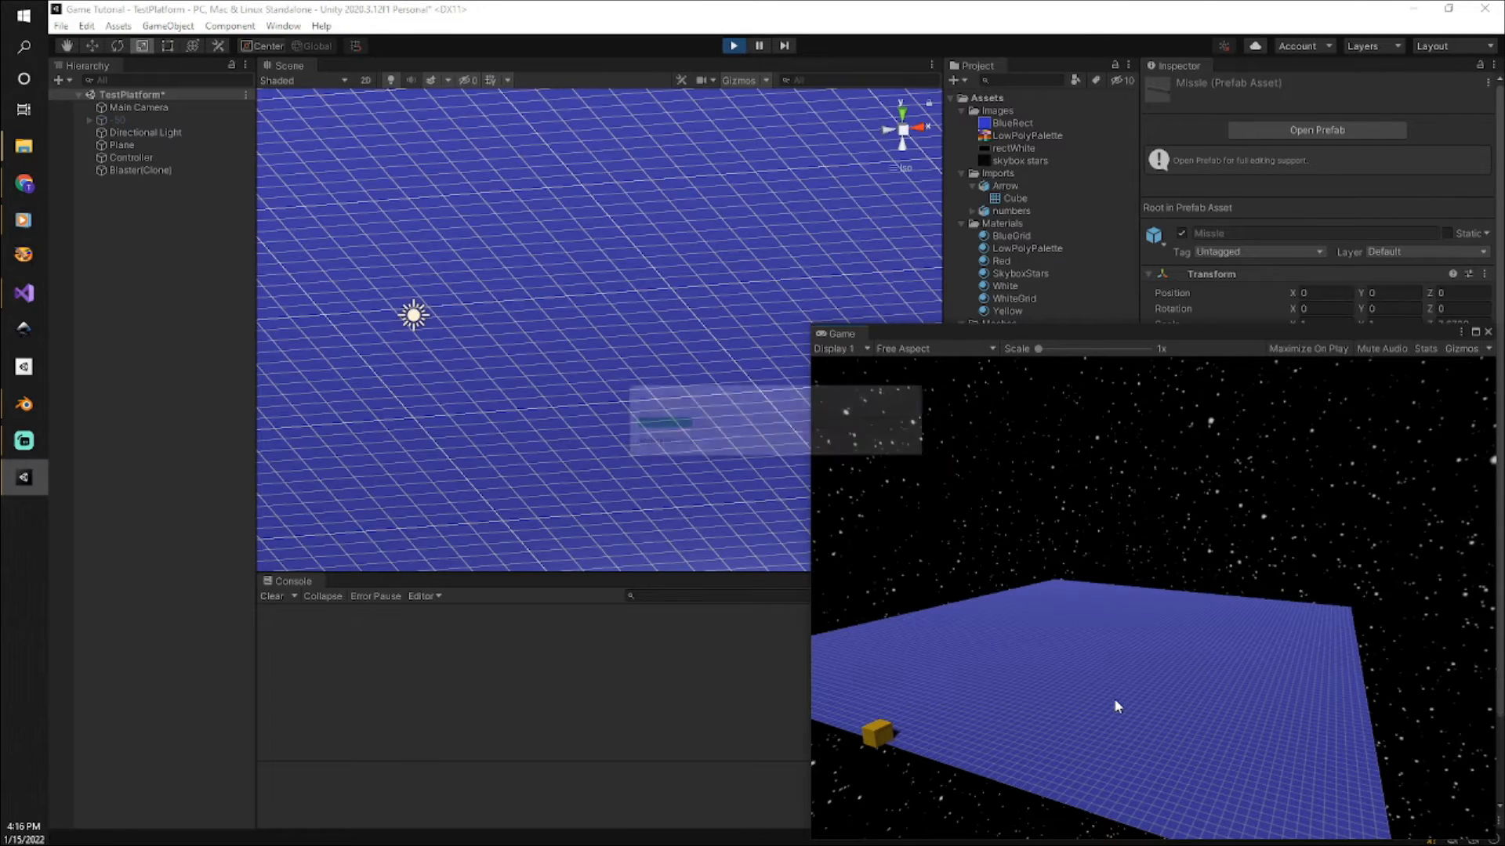
{"action": "left_click", "coordinate": [1205, 694]}
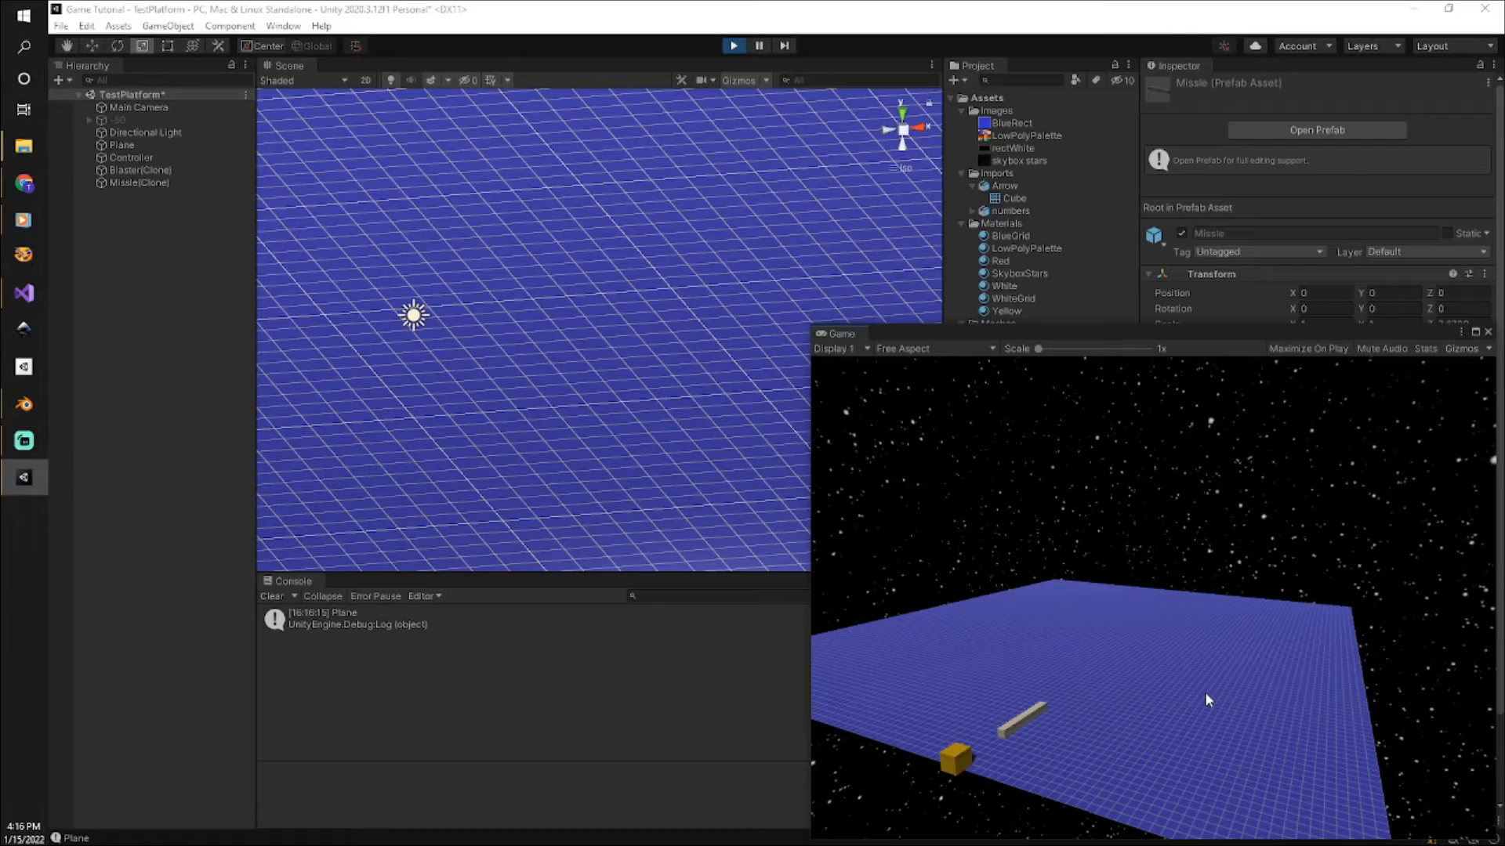
{"action": "left_click", "coordinate": [1205, 693]}
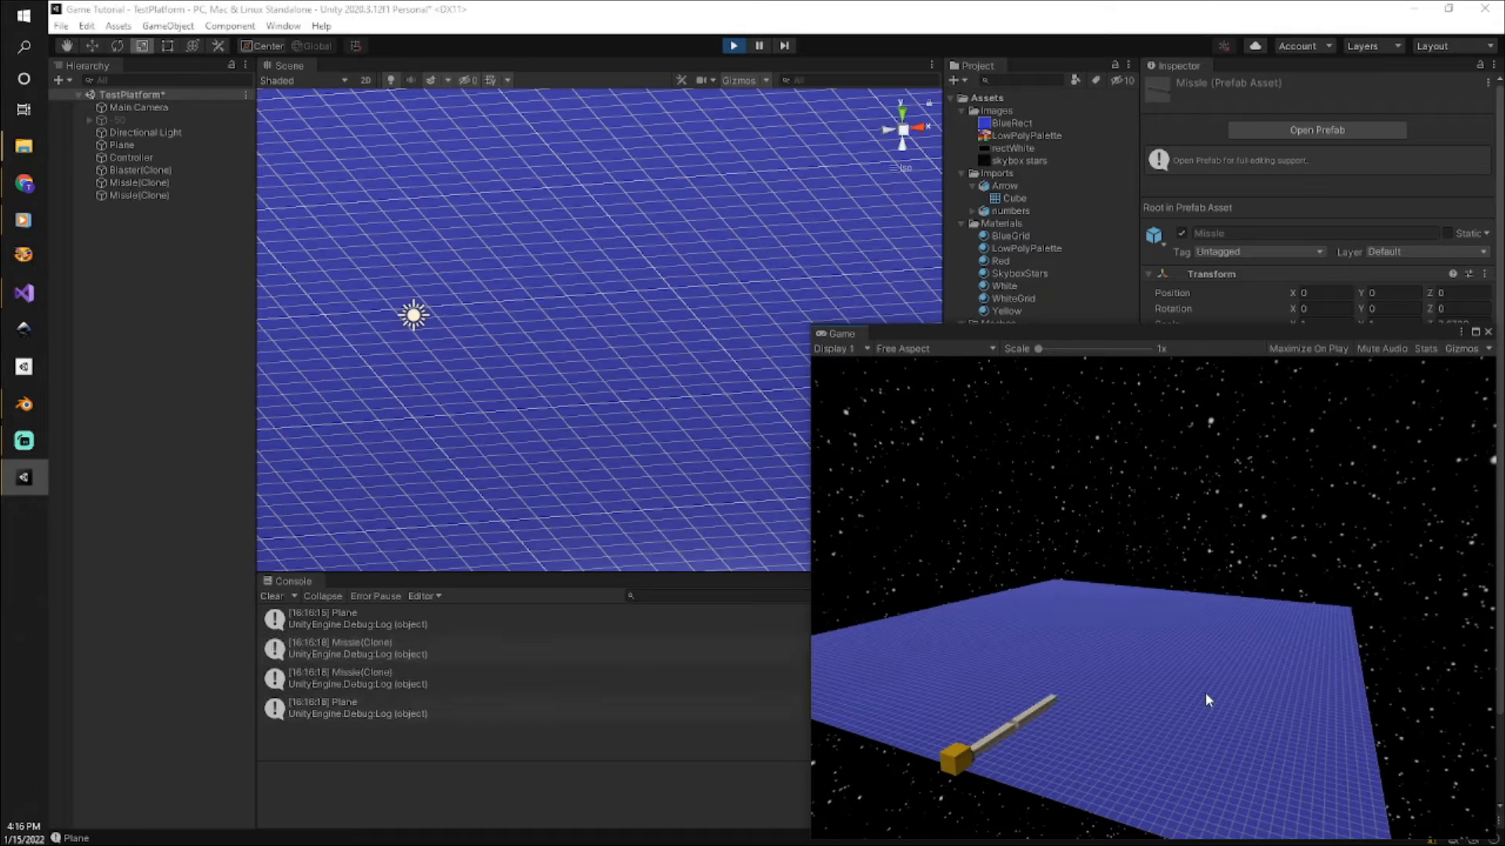
{"action": "left_click", "coordinate": [1205, 693]}
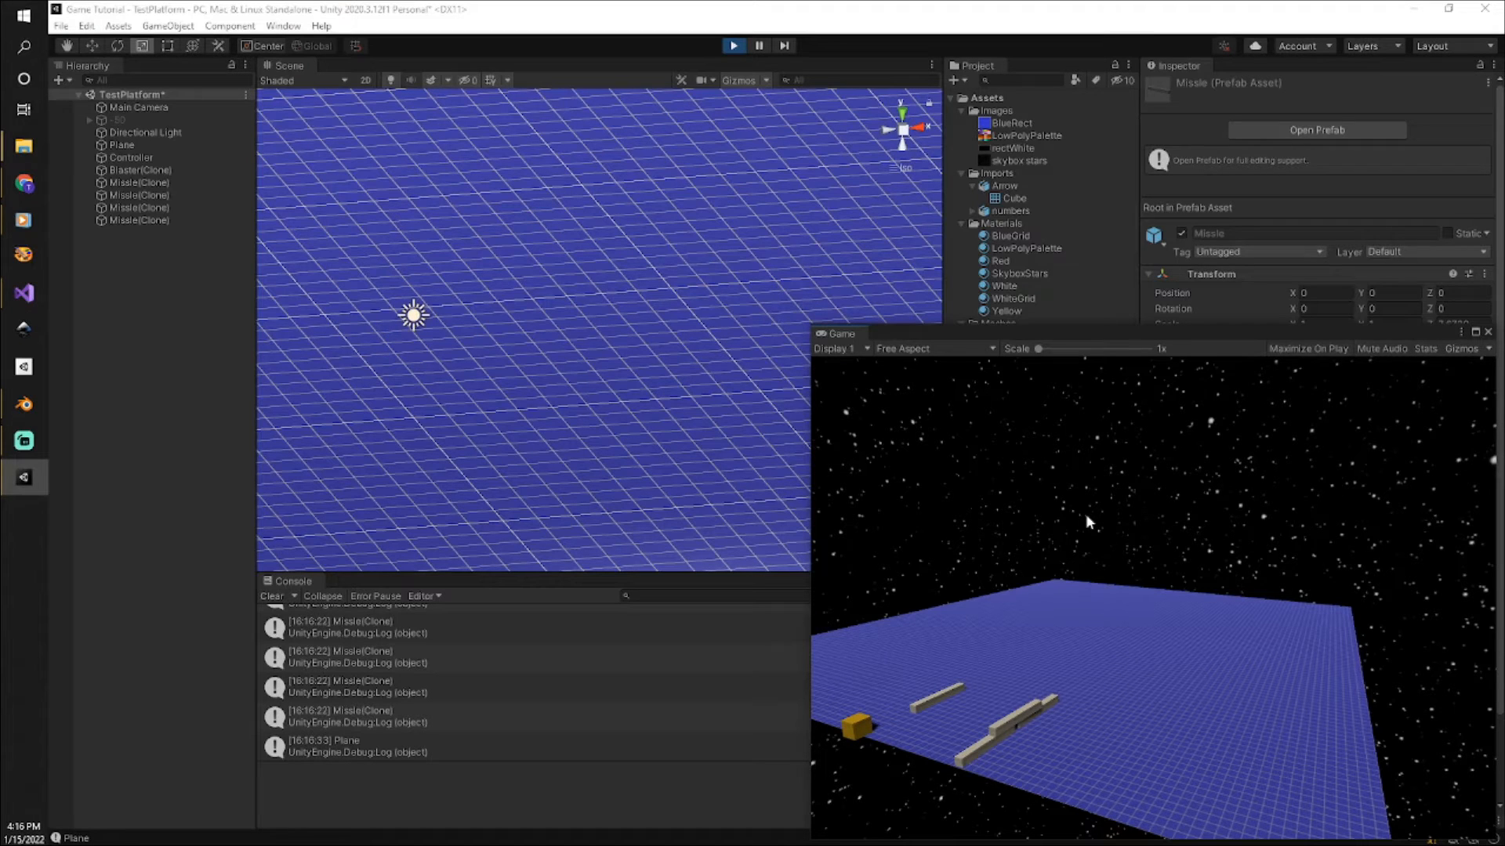
{"action": "left_click", "coordinate": [731, 46]}
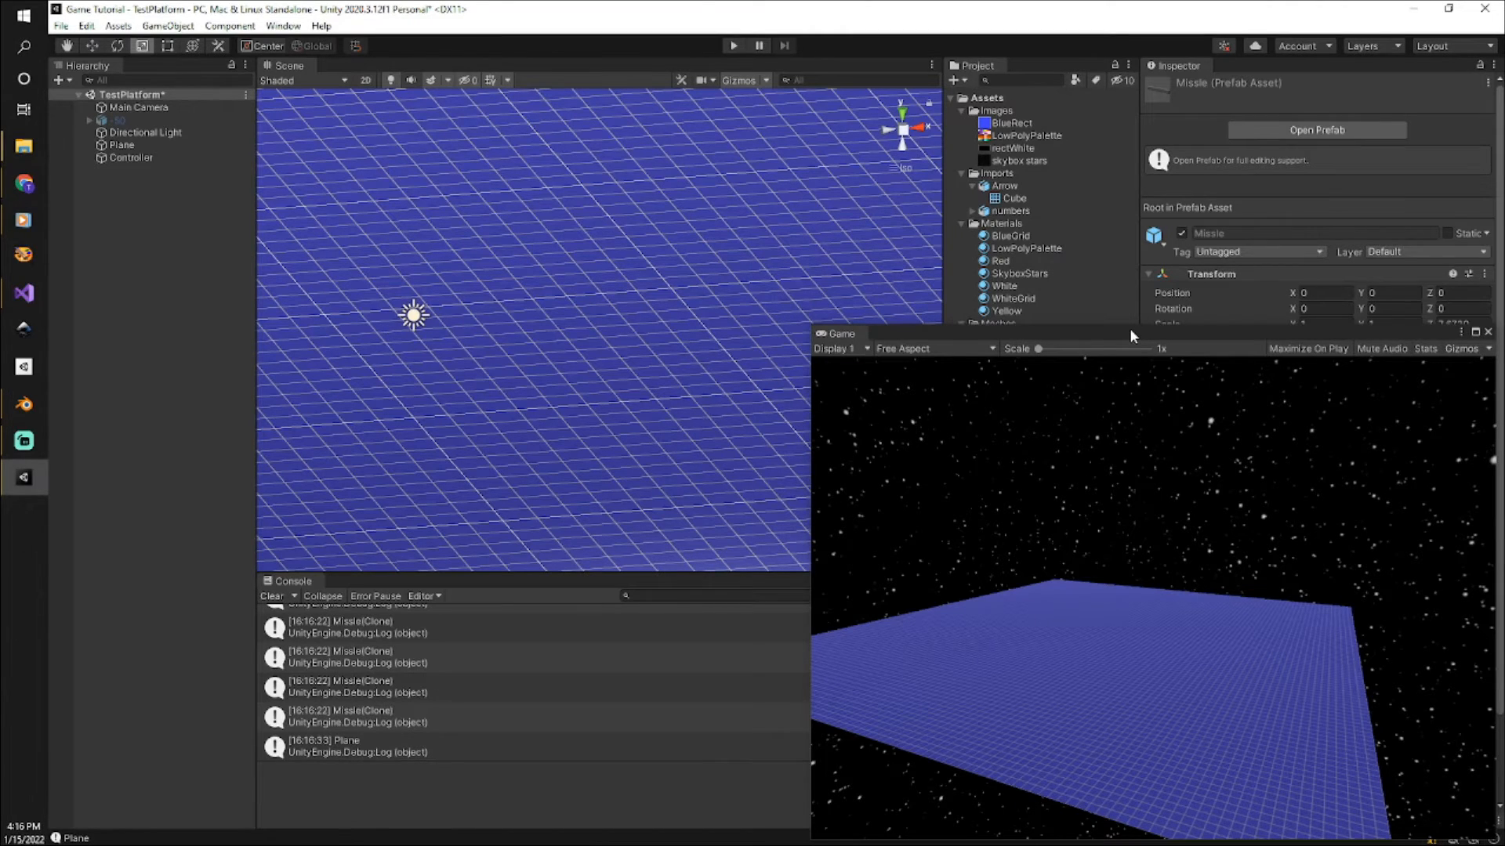
{"action": "left_click_drag", "start_coordinate": [1130, 328], "coordinate": [1504, 329]}
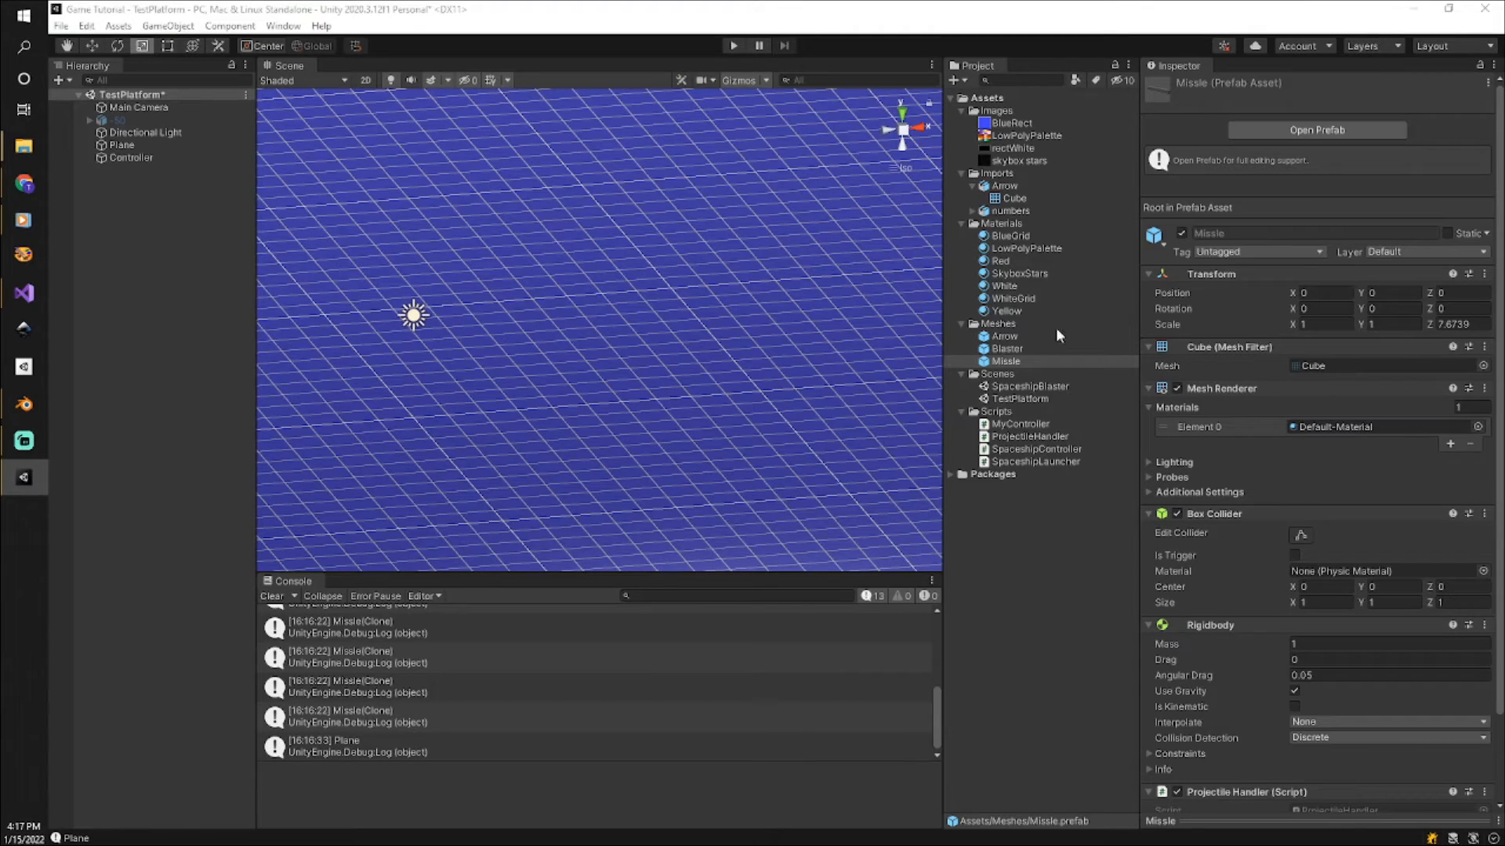
Create a new Physic Material in the Materials folder.
{"action": "left_click", "coordinate": [1001, 225]}
{"action": "right_click", "coordinate": [1001, 227]}
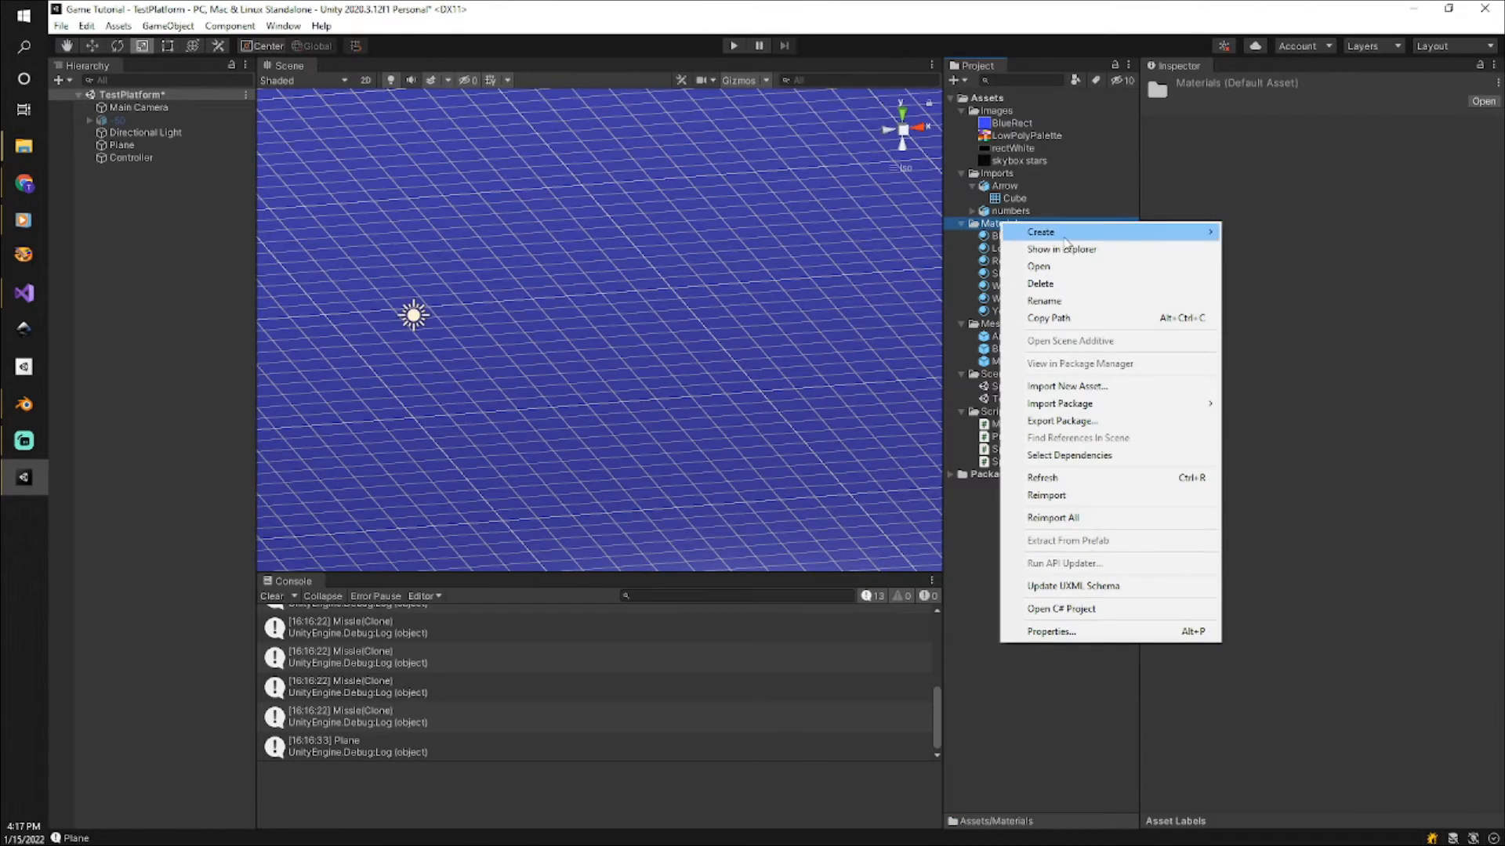
{"action": "mouse_move", "coordinate": [1064, 238]}
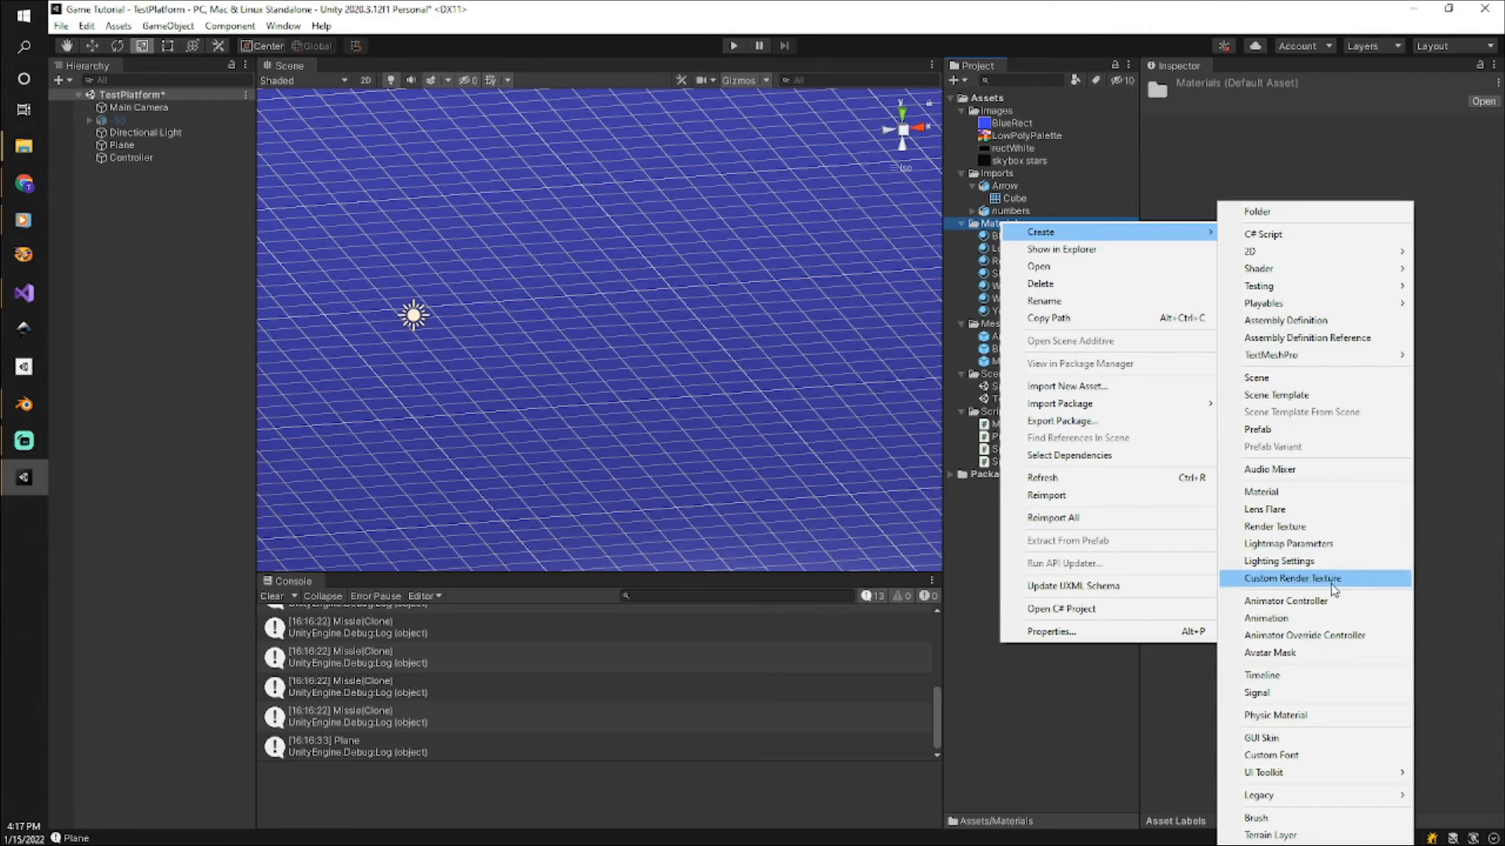
{"action": "left_click", "coordinate": [1314, 719]}
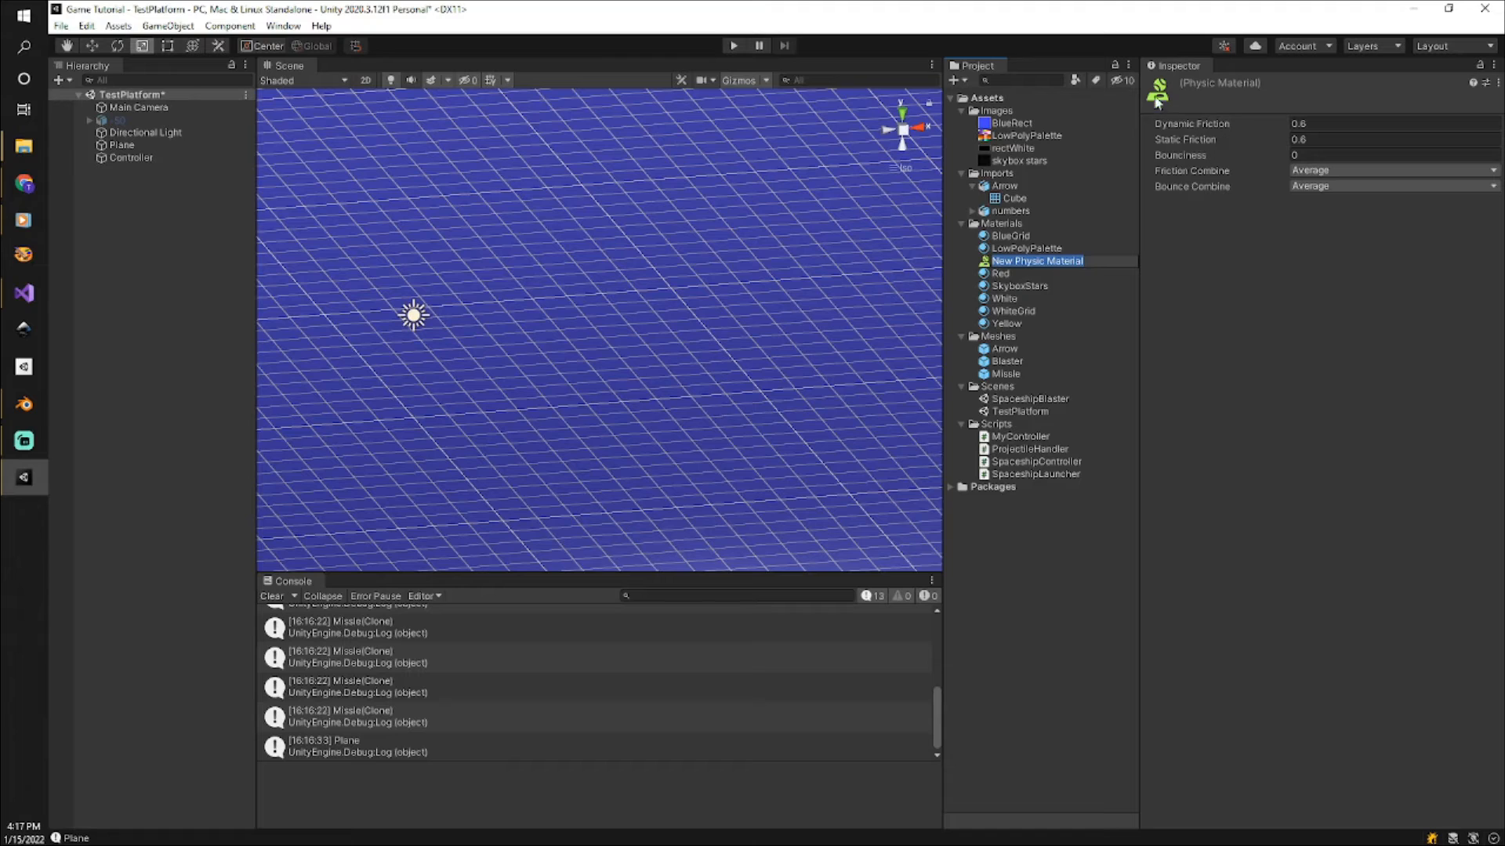
Set the new physic material's Static Friction and Dynamic Friction to 0.
{"action": "left_click", "coordinate": [1261, 138]}
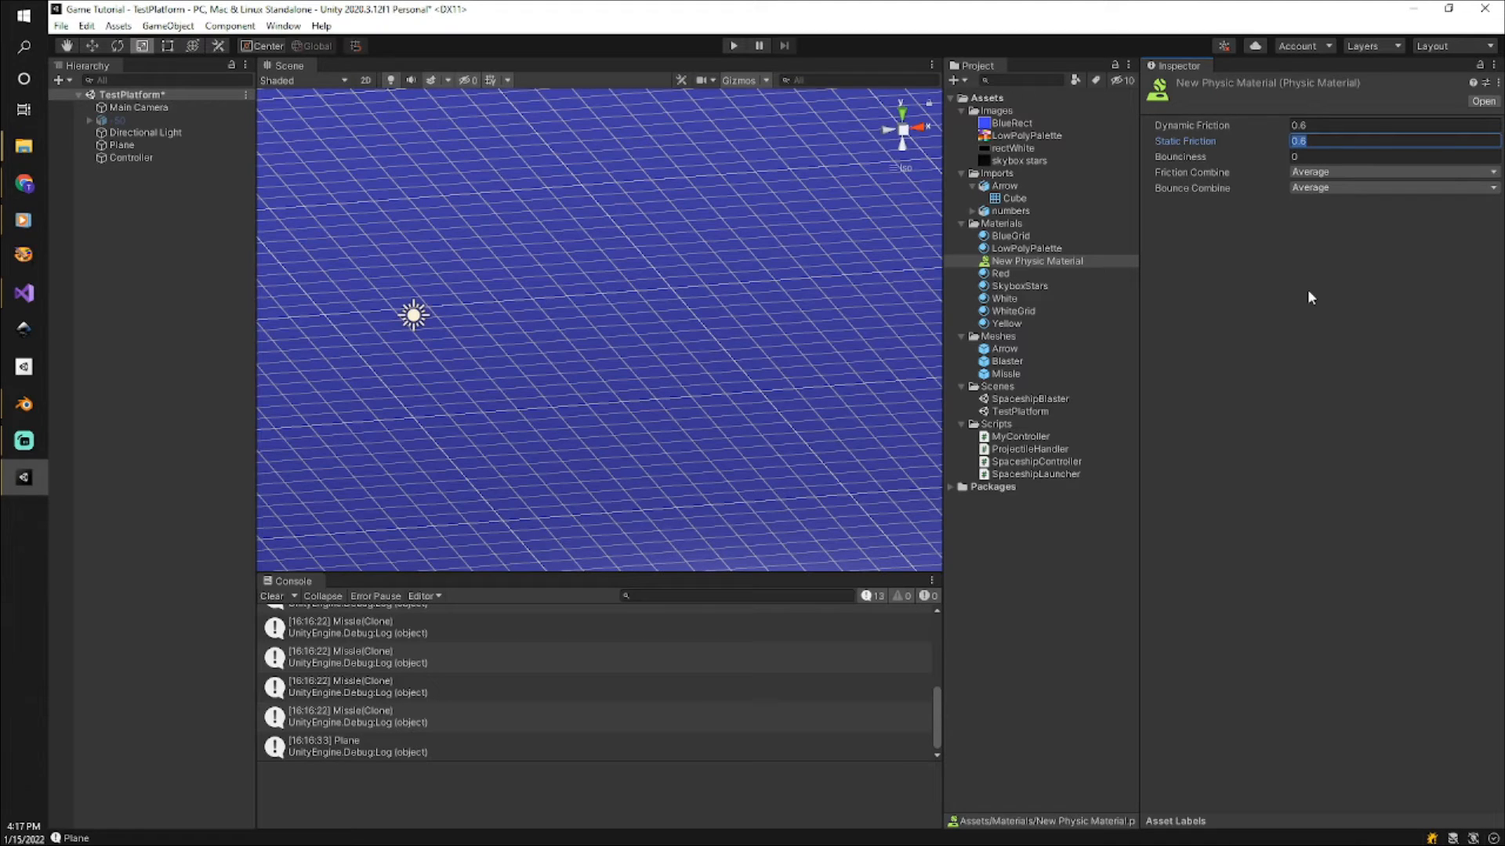
{"action": "type", "text": "0"}
{"action": "left_click", "coordinate": [1297, 125]}
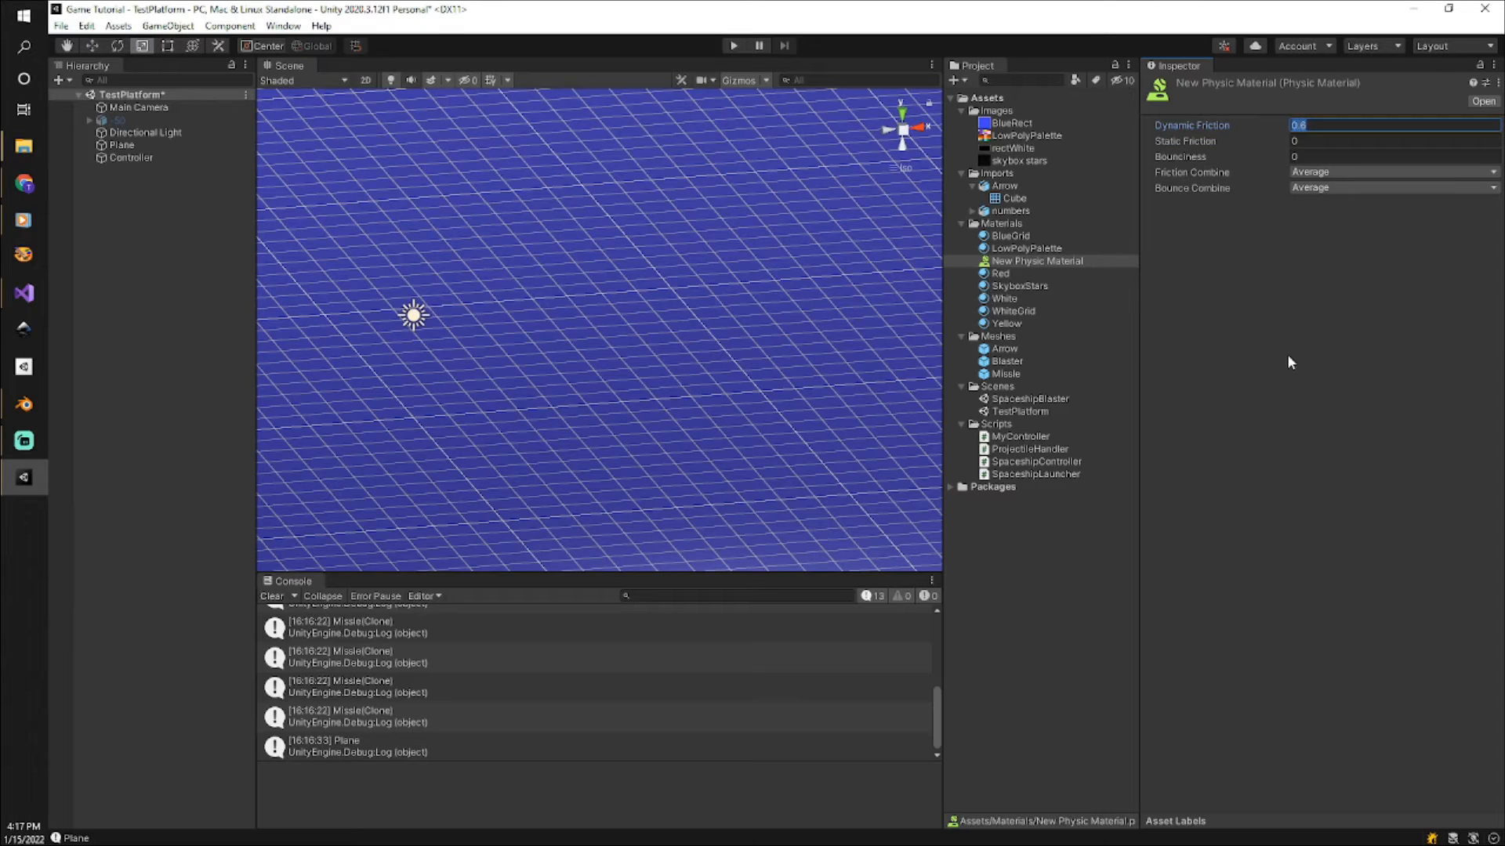
{"action": "type", "text": "0"}
{"action": "key", "text": "Return"}
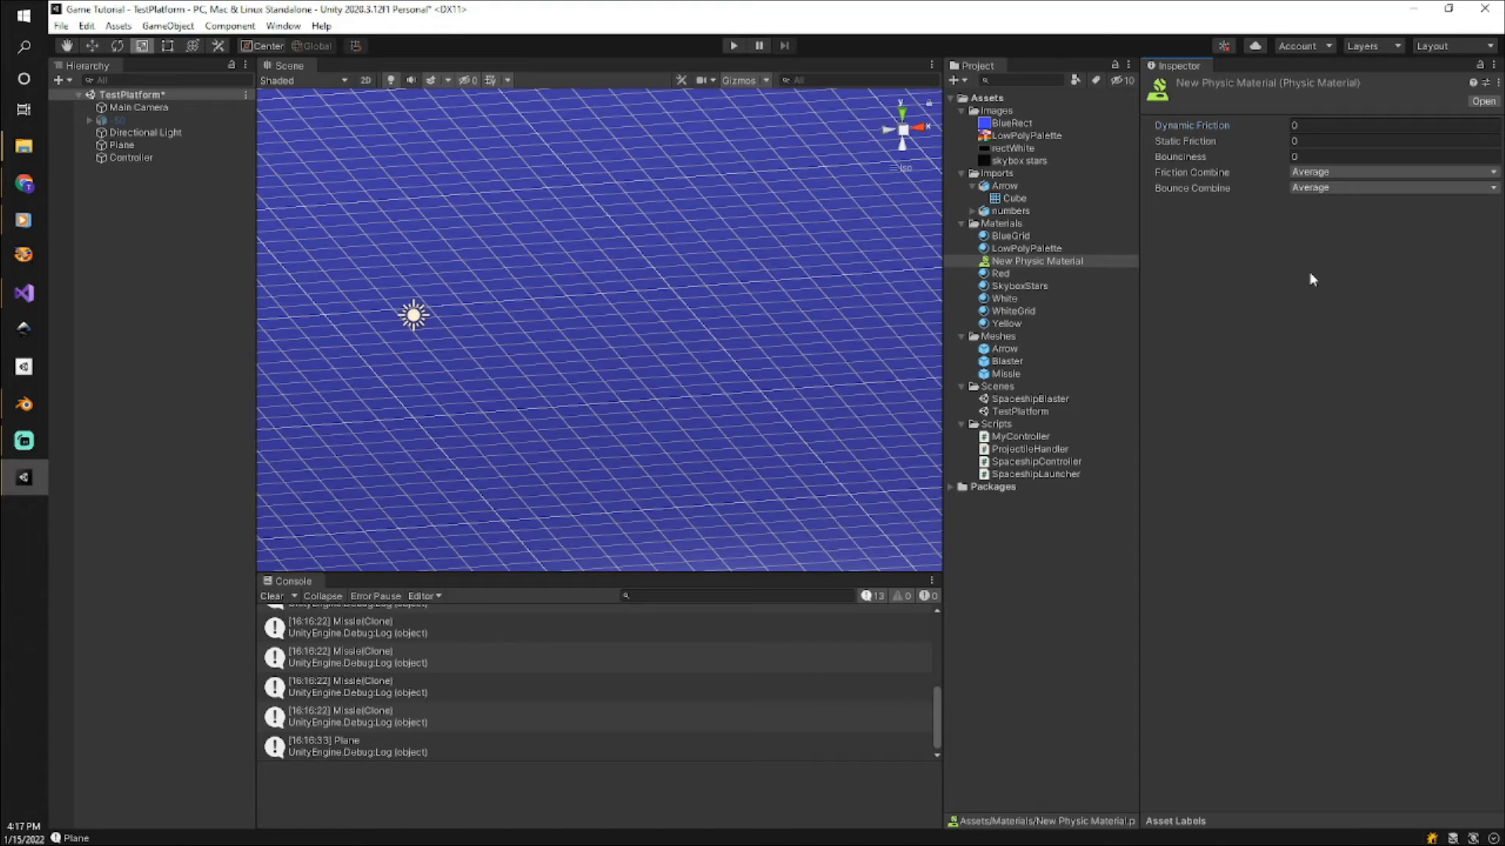
Rename the new physic material as Frictionless material.
{"action": "left_click", "coordinate": [1039, 261]}
{"action": "left_click", "coordinate": [1039, 261]}
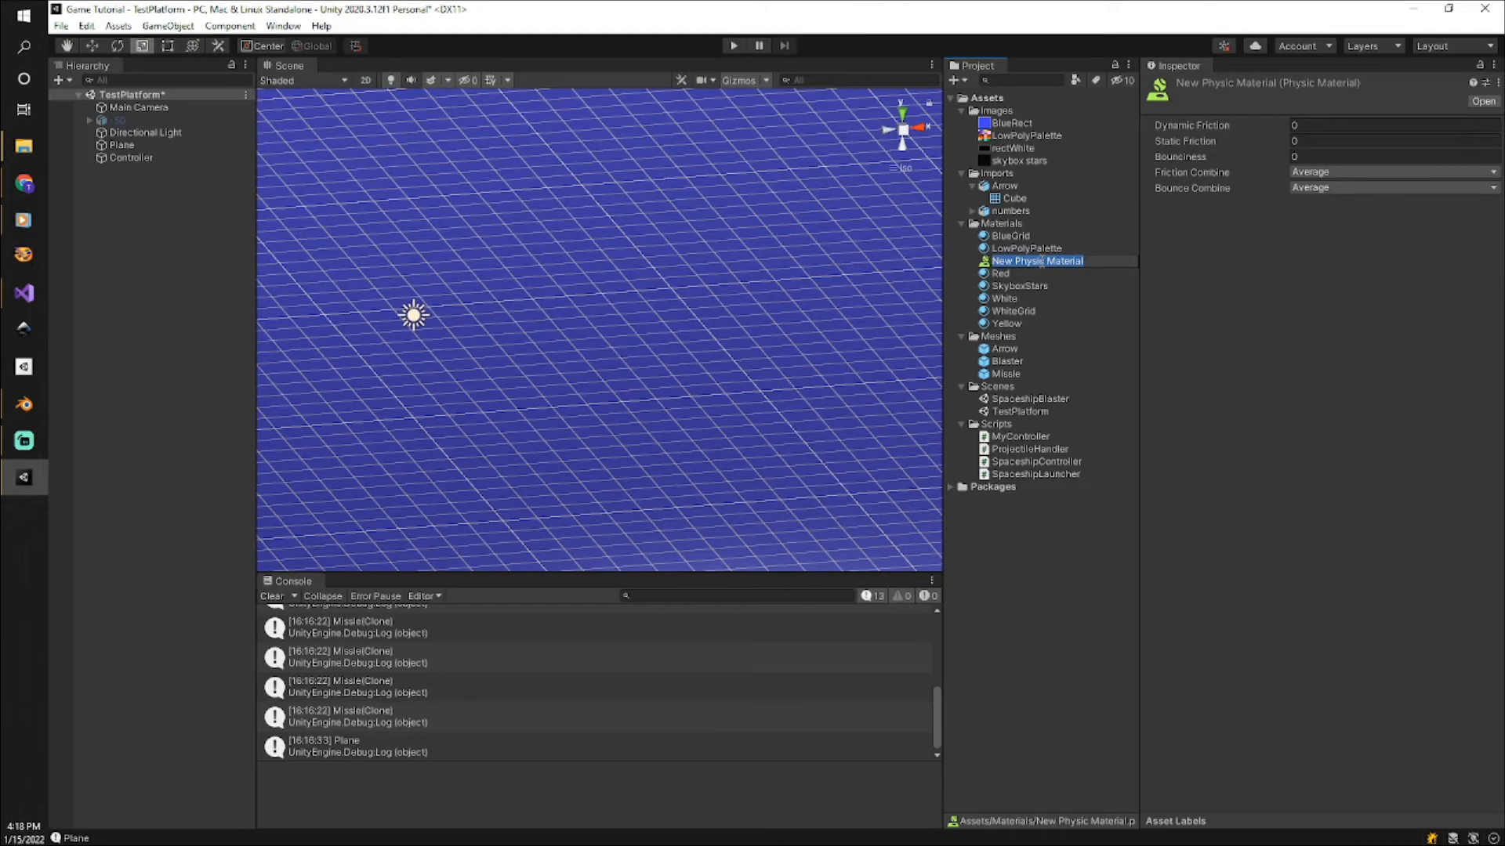
{"action": "type", "text": "Frictionless mazt"}
{"action": "key", "text": "BackSpace"}
{"action": "key", "text": "BackSpace"}
{"action": "type", "text": "terial"}
{"action": "left_click", "coordinate": [1098, 300]}
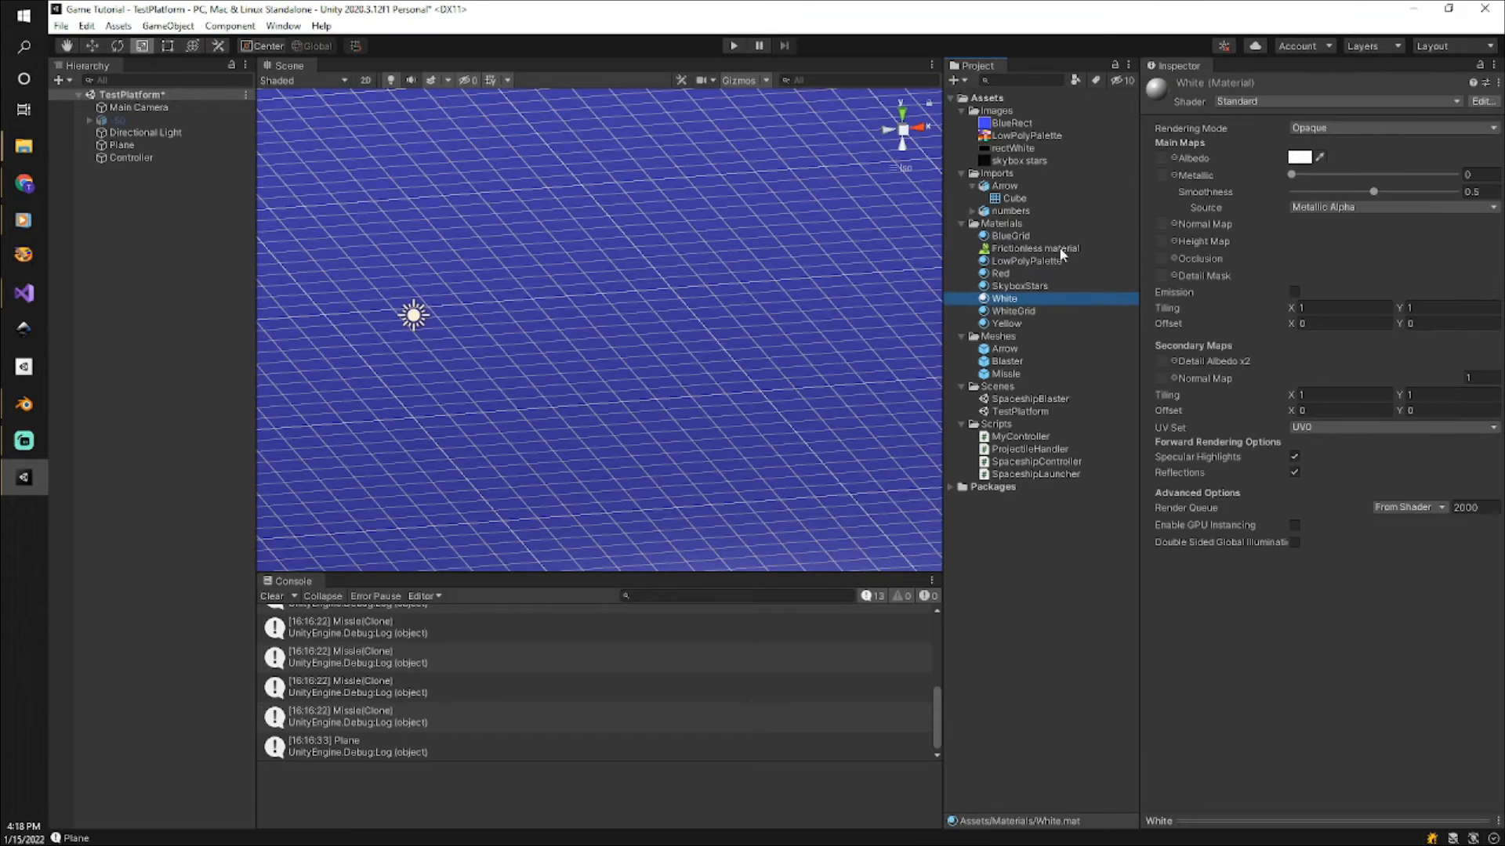
Assign Frictionless material to the Missle prefab's Box Collider and to the Plane's Mesh Collider.
{"action": "left_click", "coordinate": [1007, 374]}
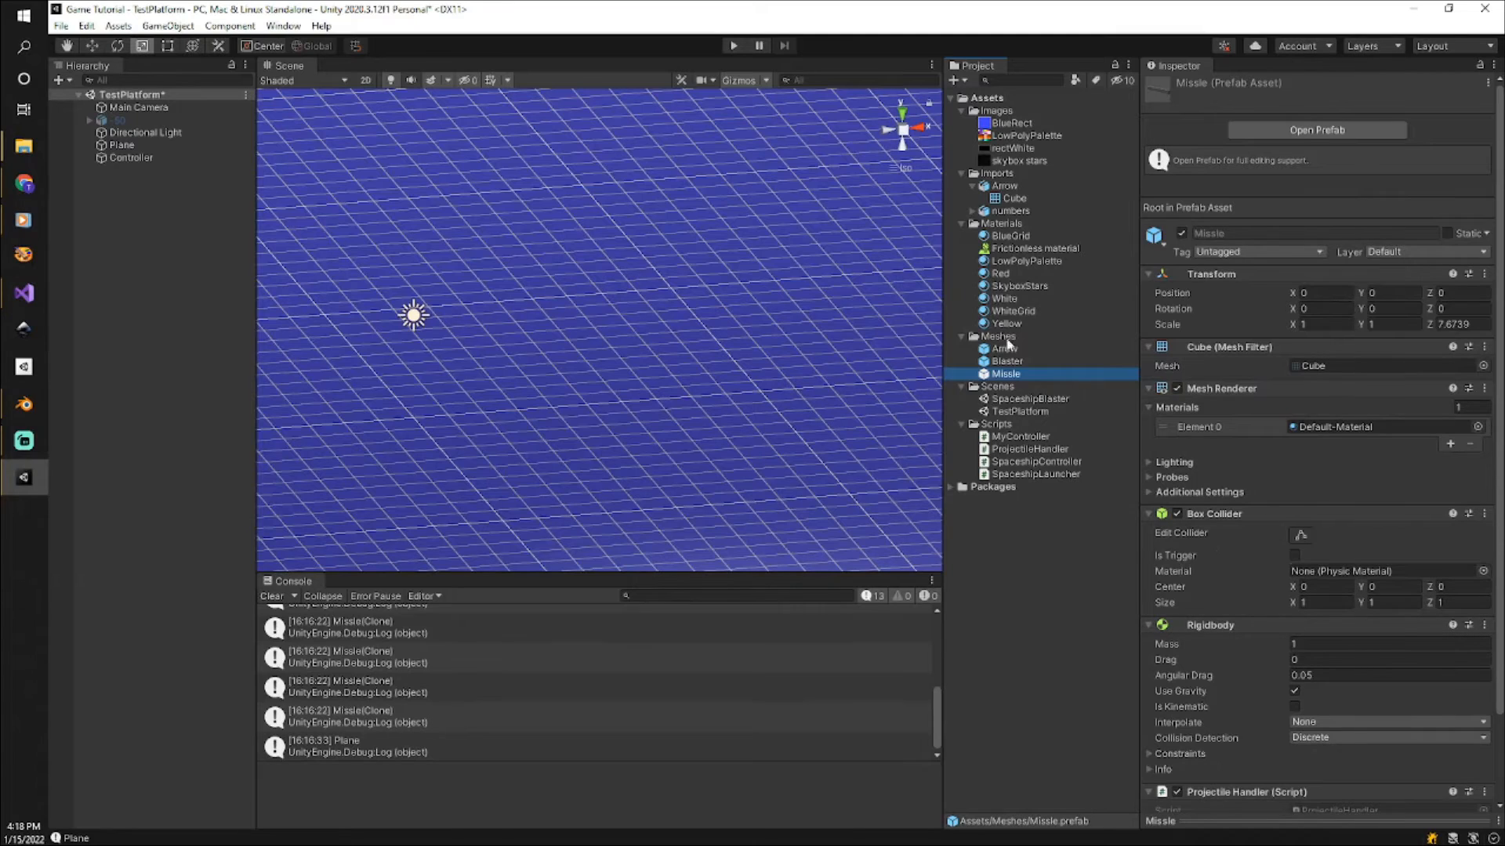
{"action": "left_click_drag", "start_coordinate": [1025, 246], "coordinate": [1368, 579]}
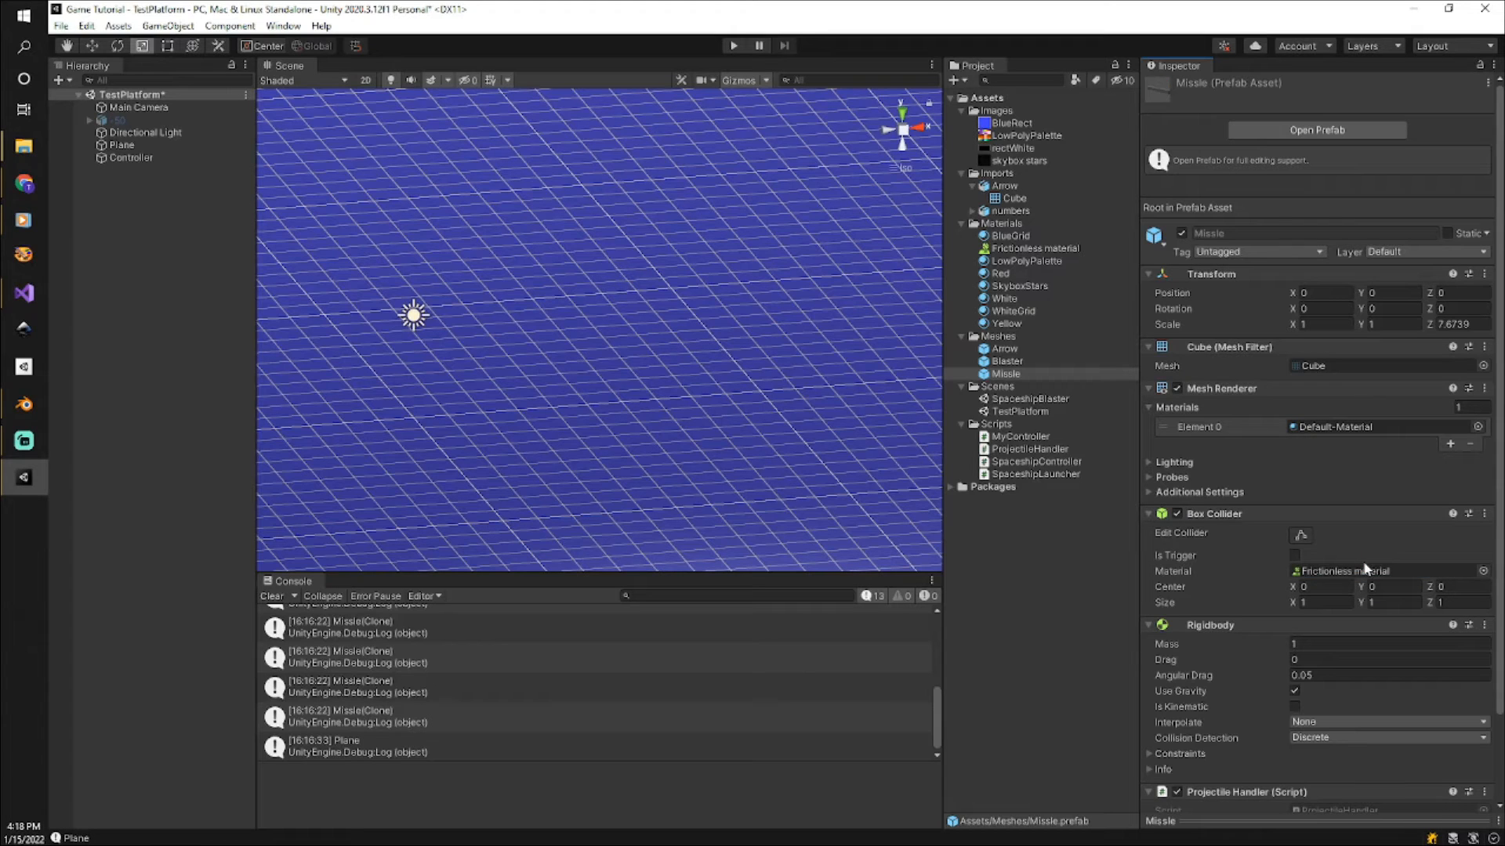
{"action": "left_click", "coordinate": [137, 149]}
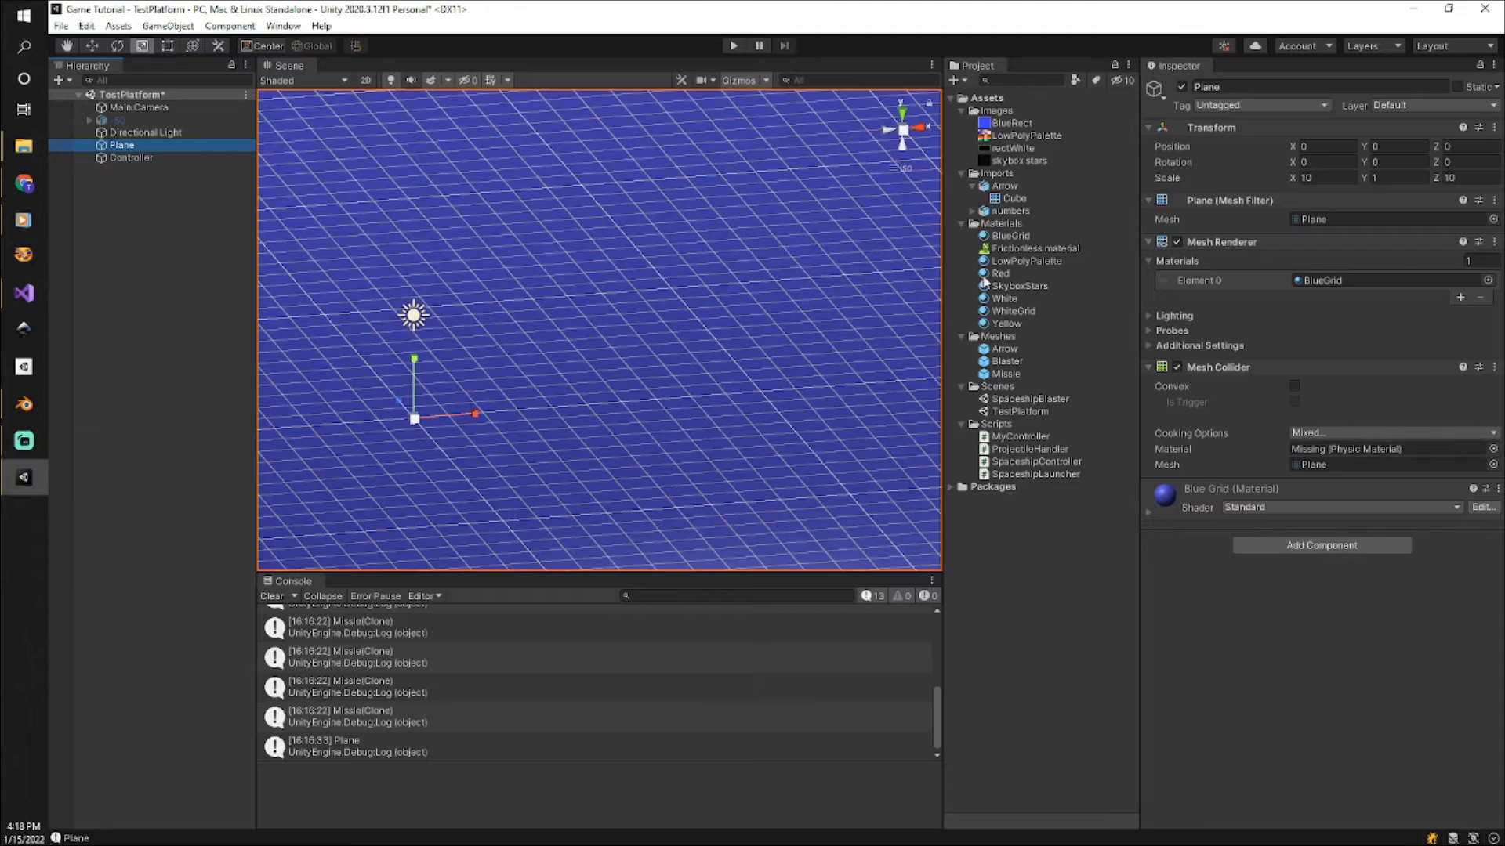
{"action": "left_click", "coordinate": [1035, 249]}
{"action": "left_click_drag", "start_coordinate": [1034, 251], "coordinate": [1367, 459]}
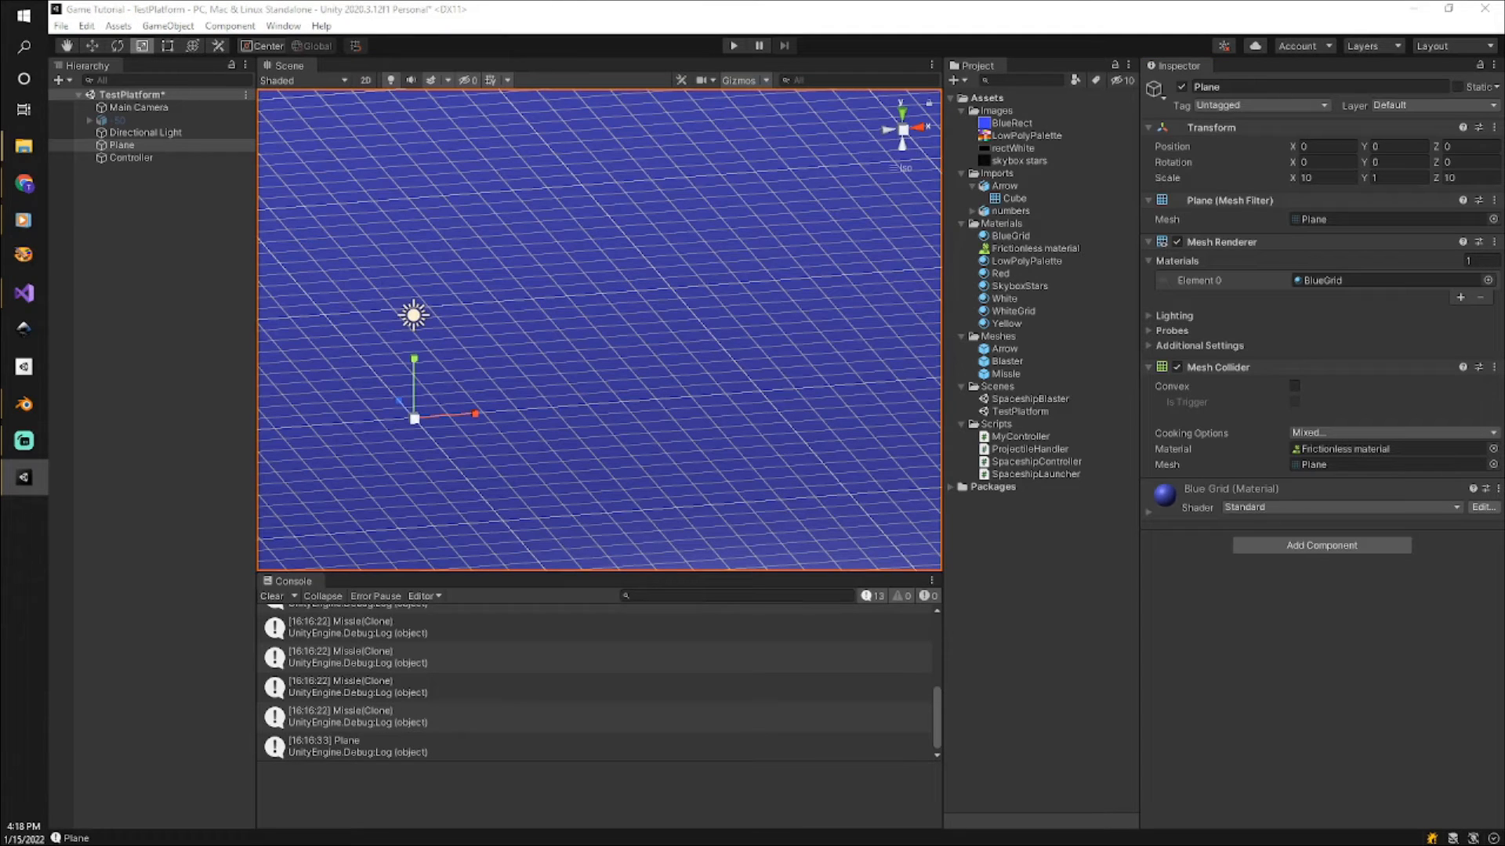
Play the scene with the Game view in sight and fire several missiles across the plane to test the frictionless sliding.
{"action": "left_click_drag", "start_coordinate": [1504, 356], "coordinate": [1034, 347]}
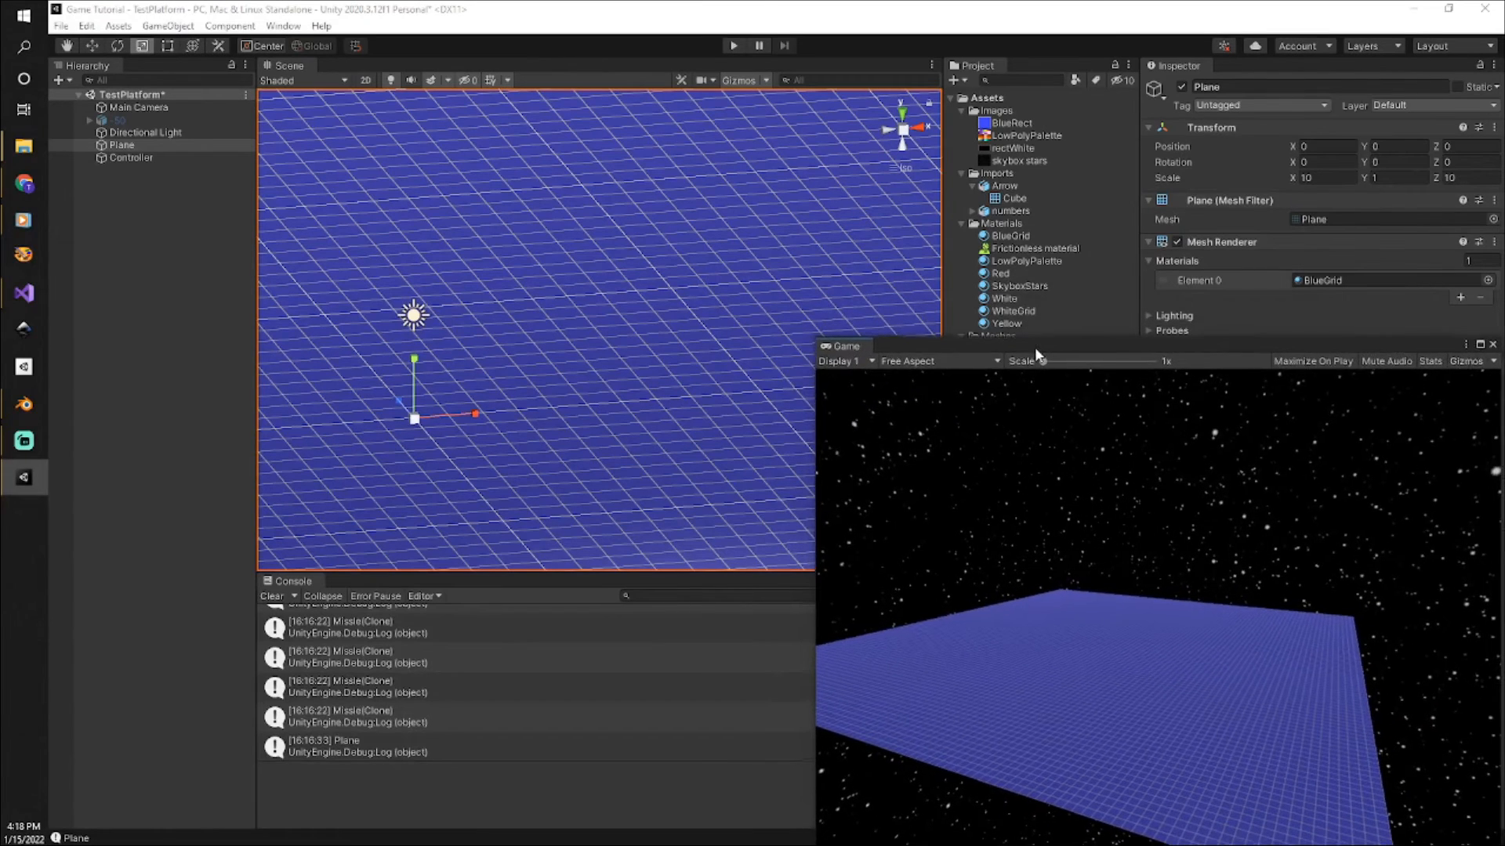
{"action": "left_click", "coordinate": [734, 46]}
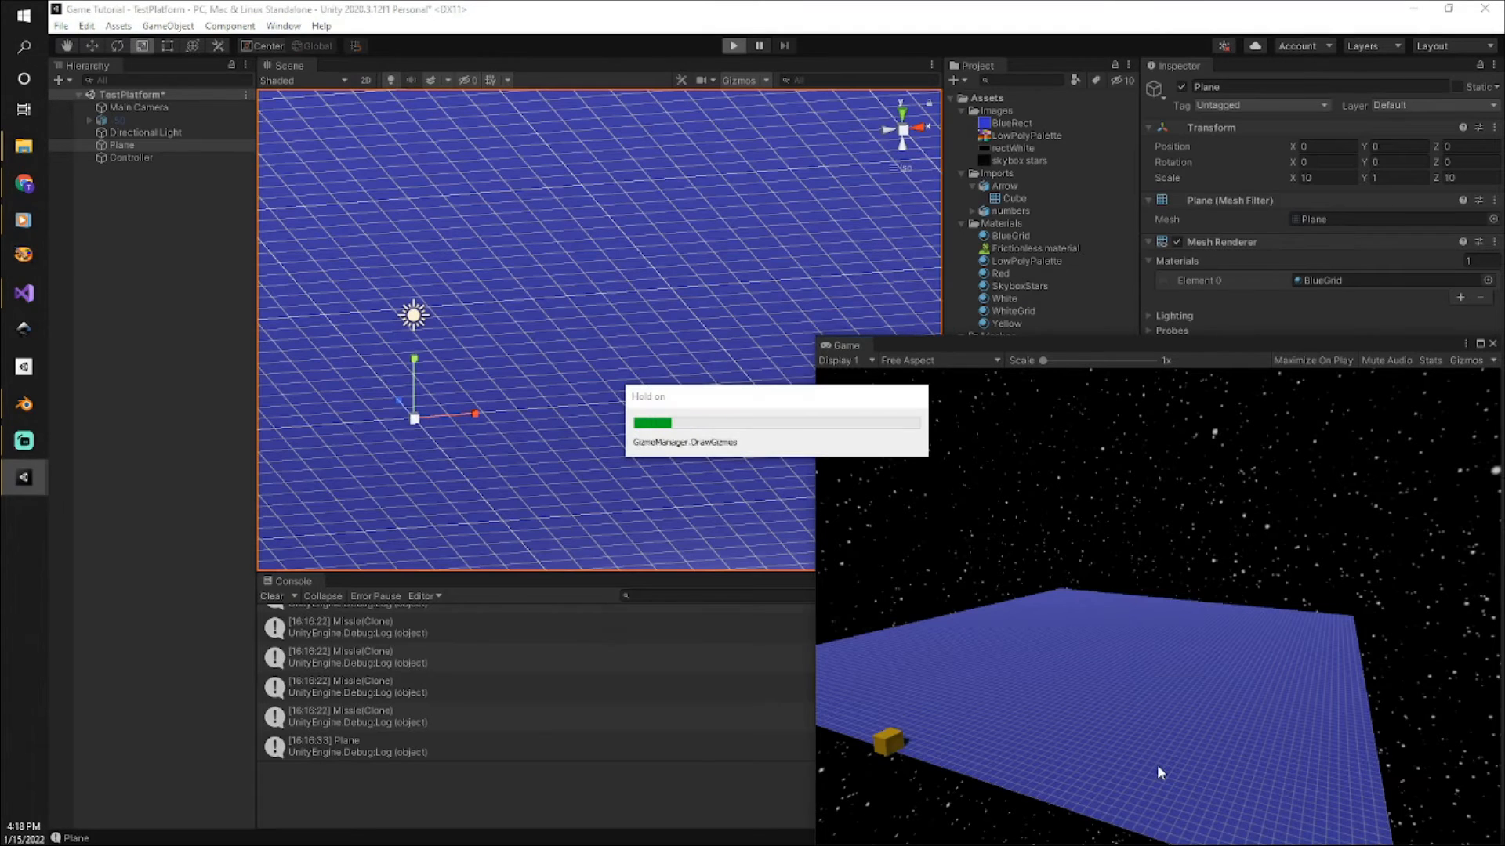
{"action": "left_click", "coordinate": [1183, 760]}
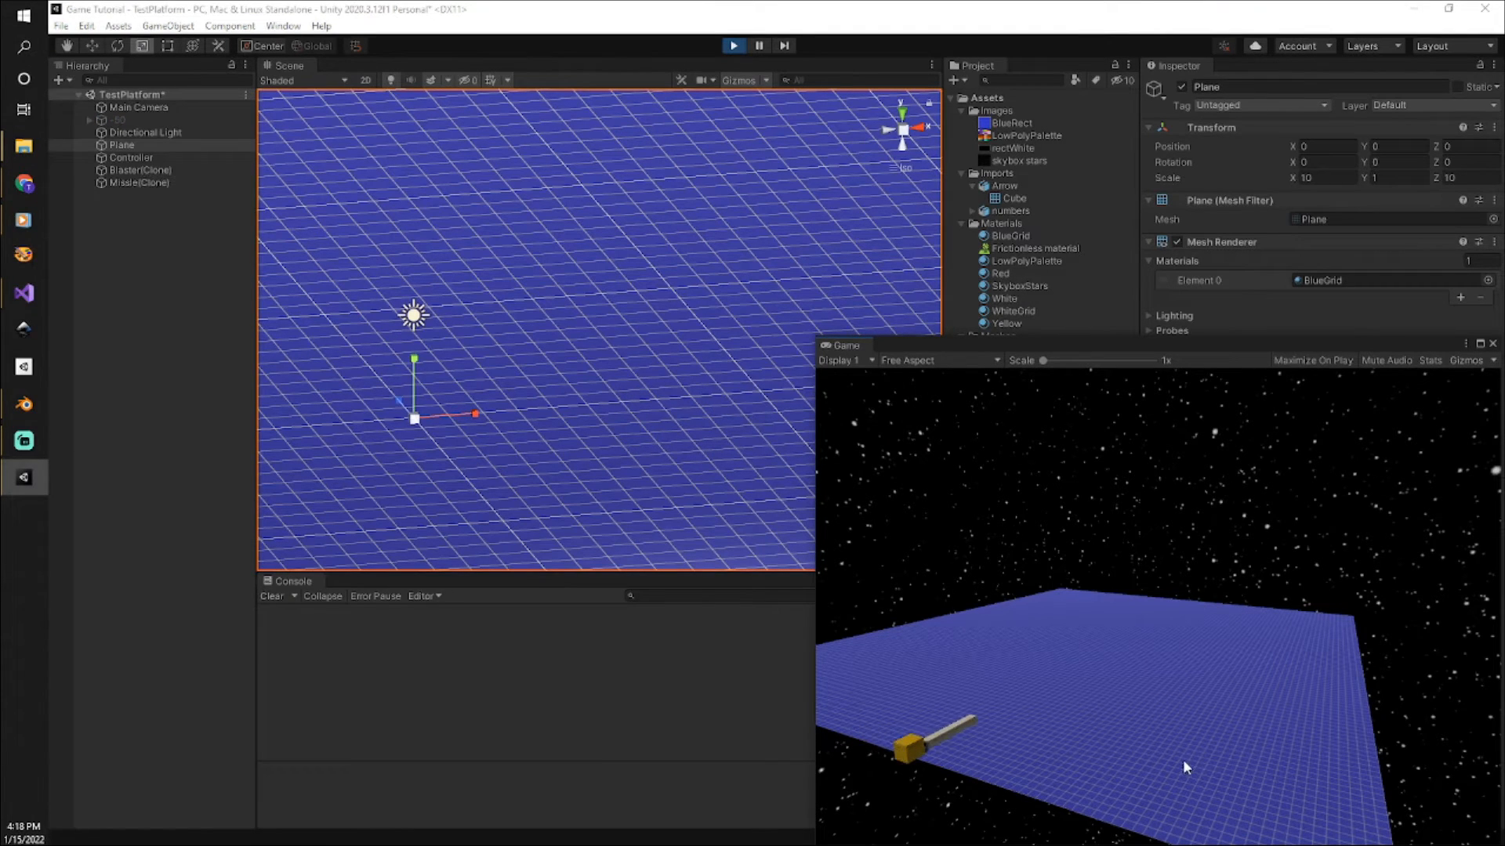
{"action": "left_click", "coordinate": [1250, 743]}
{"action": "left_click", "coordinate": [1185, 702]}
{"action": "left_click", "coordinate": [1282, 737]}
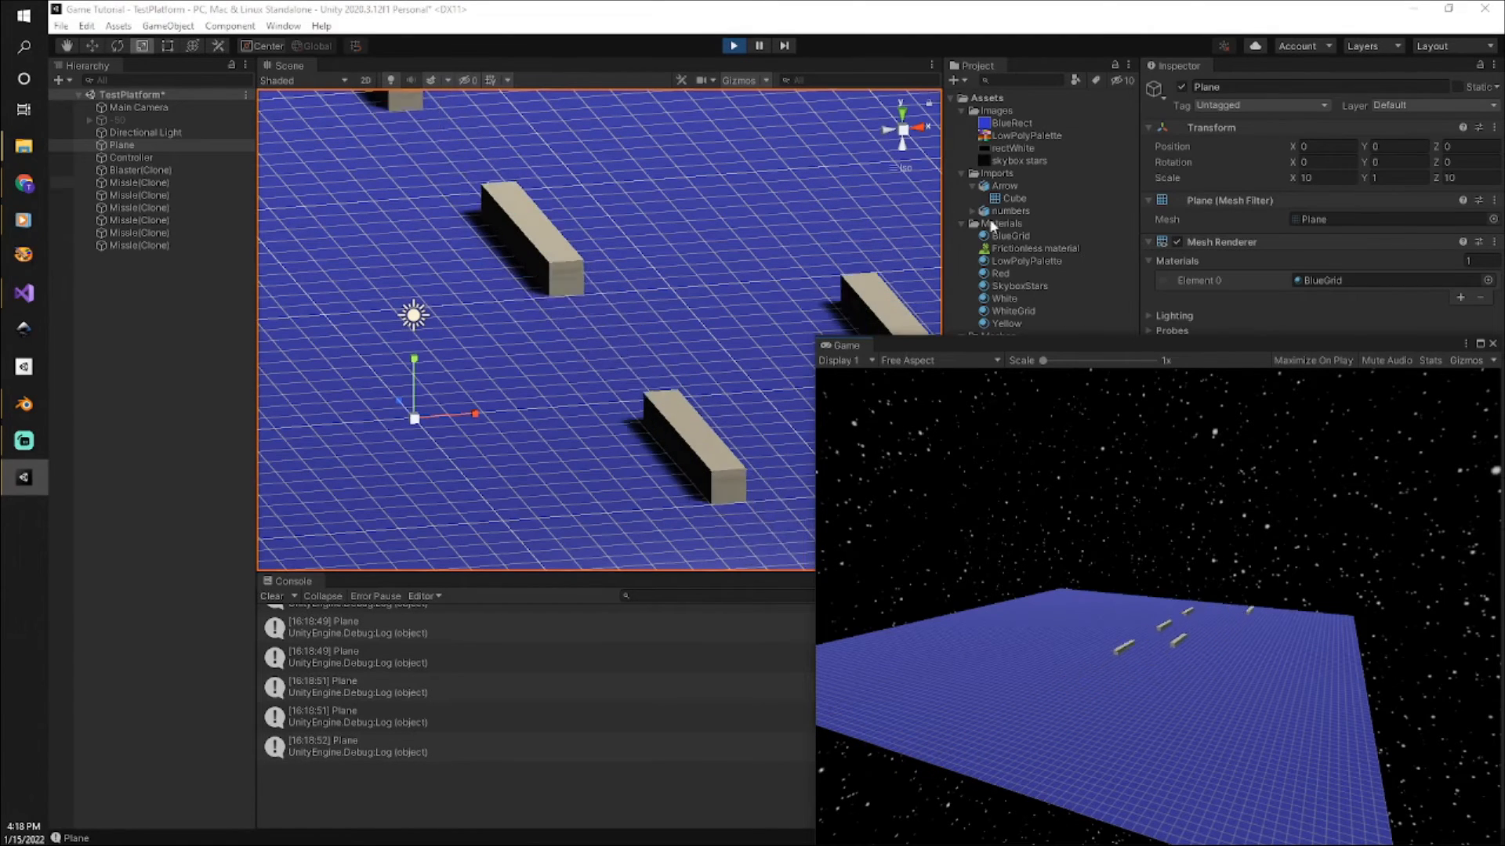
{"action": "left_click", "coordinate": [733, 47]}
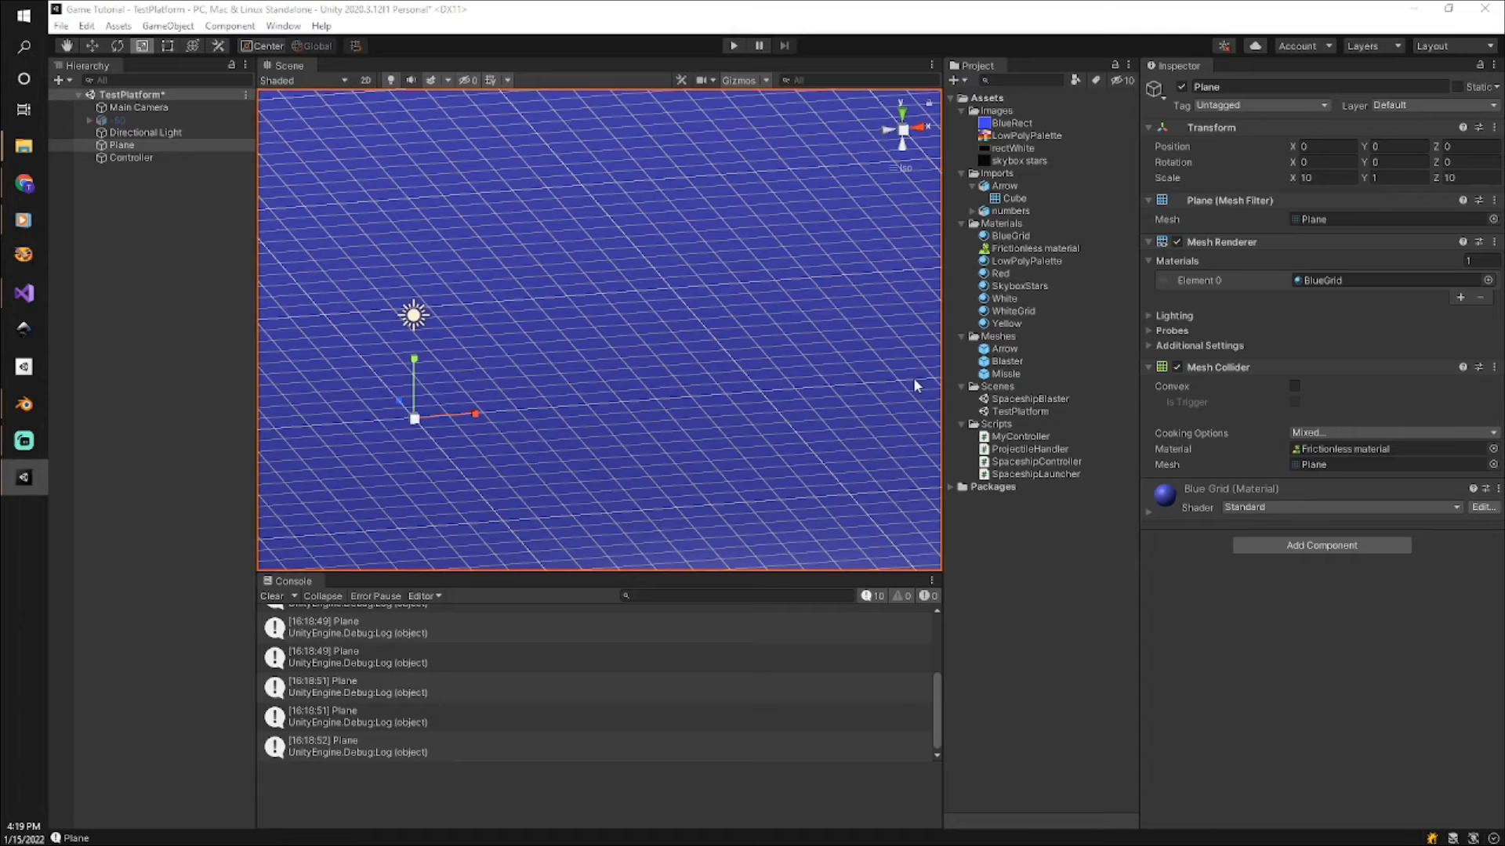
Add a 3D Cube object to the TestPlatform scene above the plane.
{"action": "scroll", "coordinate": [637, 305], "scroll_direction": "down", "scroll_amount": 3}
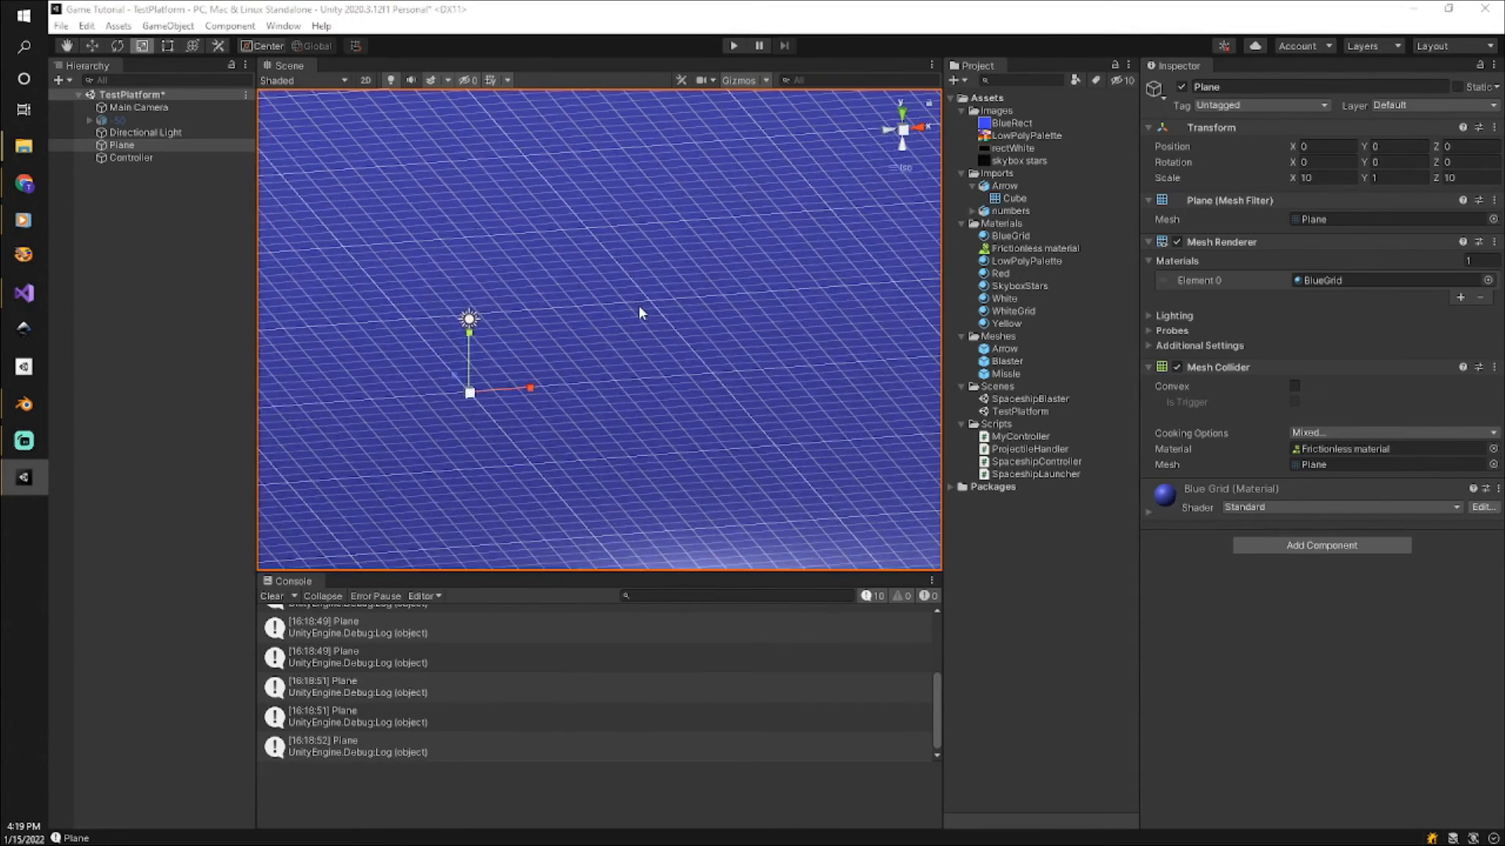
{"action": "scroll", "coordinate": [639, 308], "scroll_direction": "down", "scroll_amount": 9}
{"action": "scroll", "coordinate": [584, 352], "scroll_direction": "down", "scroll_amount": 2}
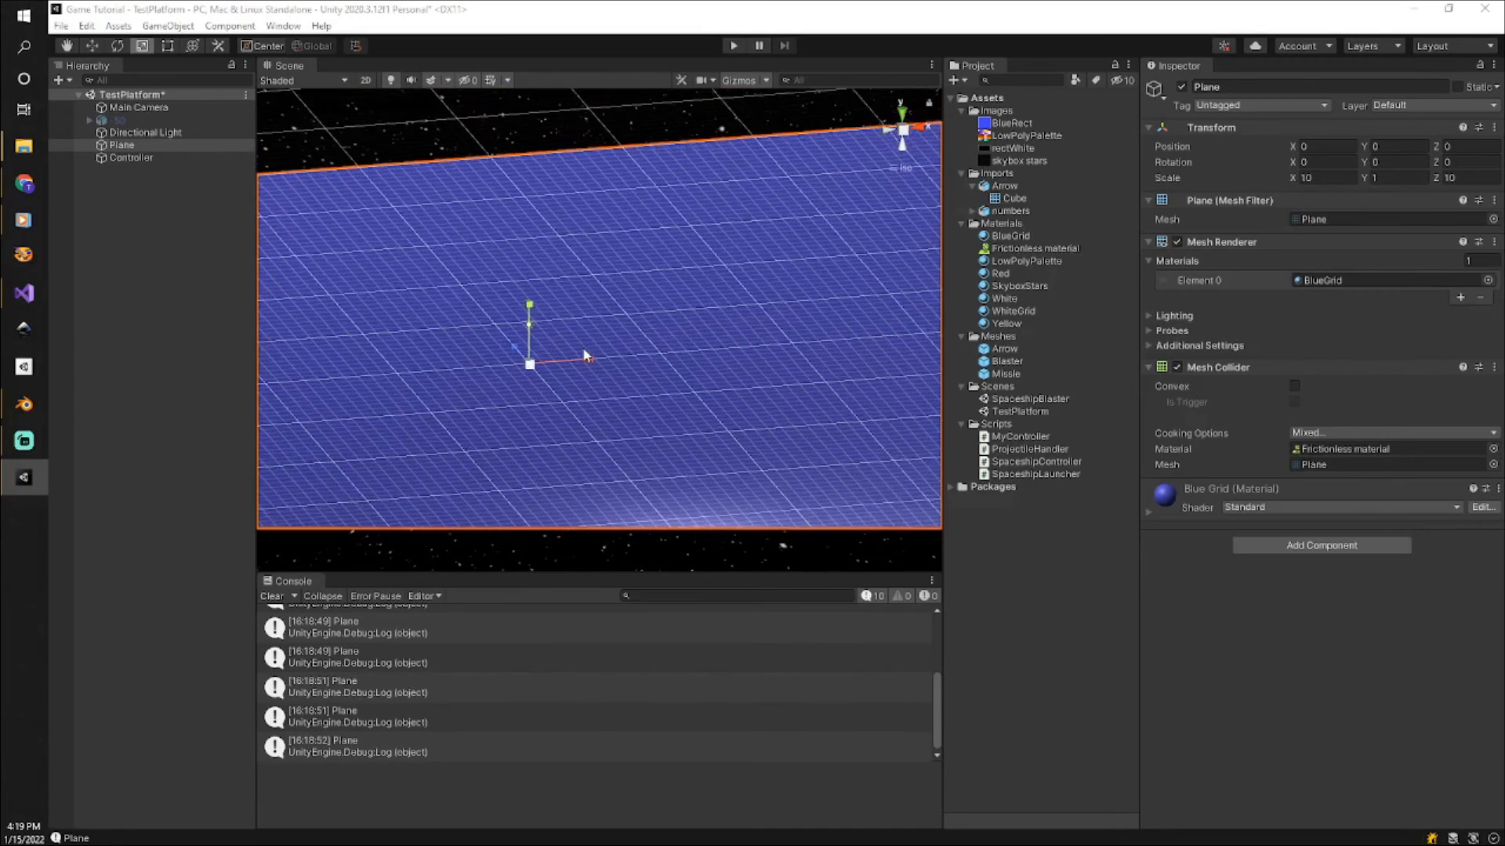
{"action": "scroll", "coordinate": [585, 352], "scroll_direction": "down", "scroll_amount": 1}
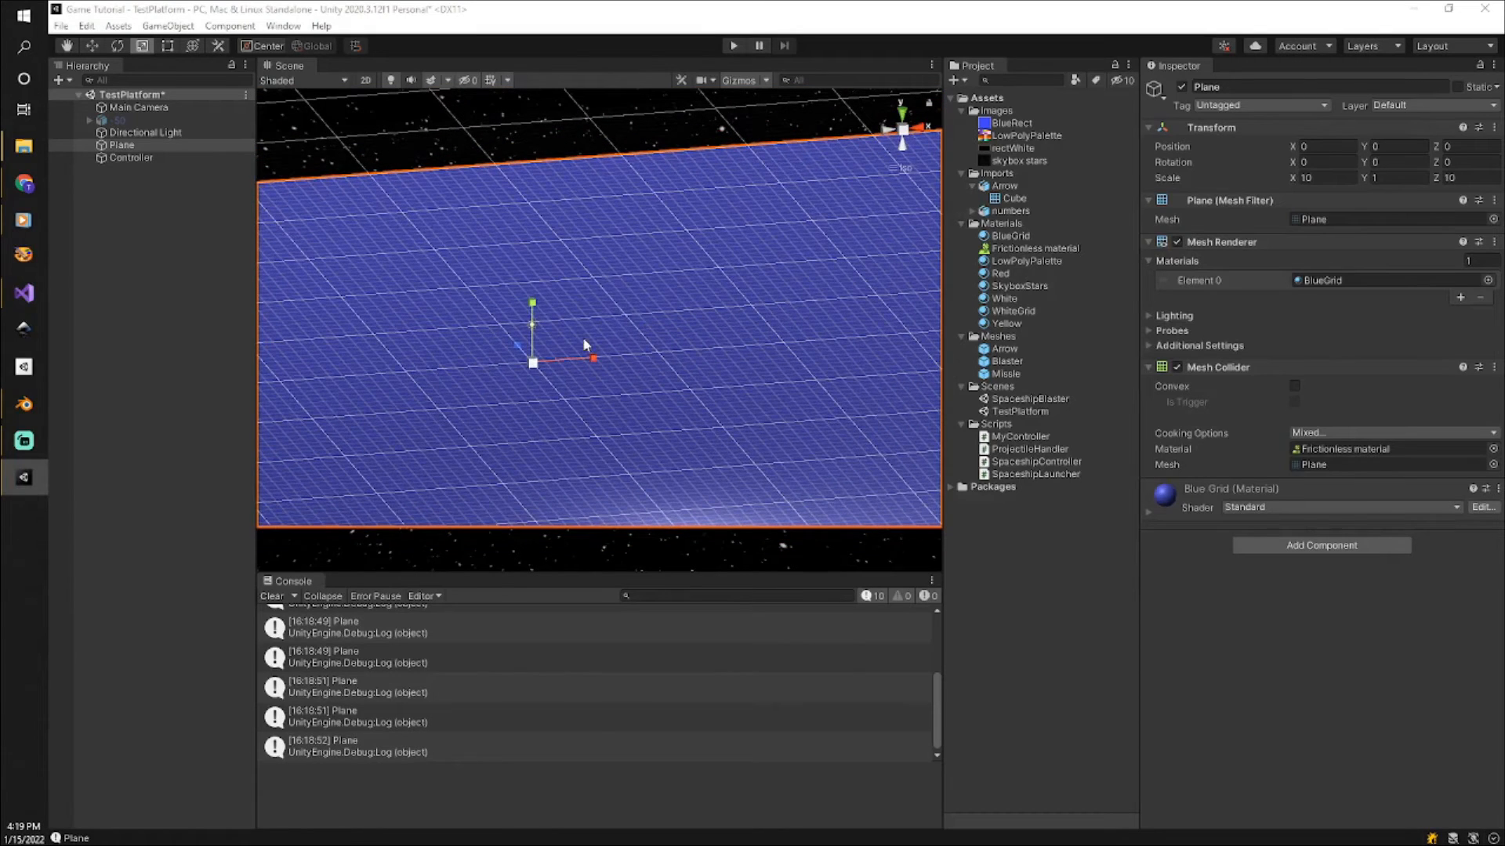
{"action": "left_click", "coordinate": [136, 203]}
{"action": "right_click", "coordinate": [137, 198]}
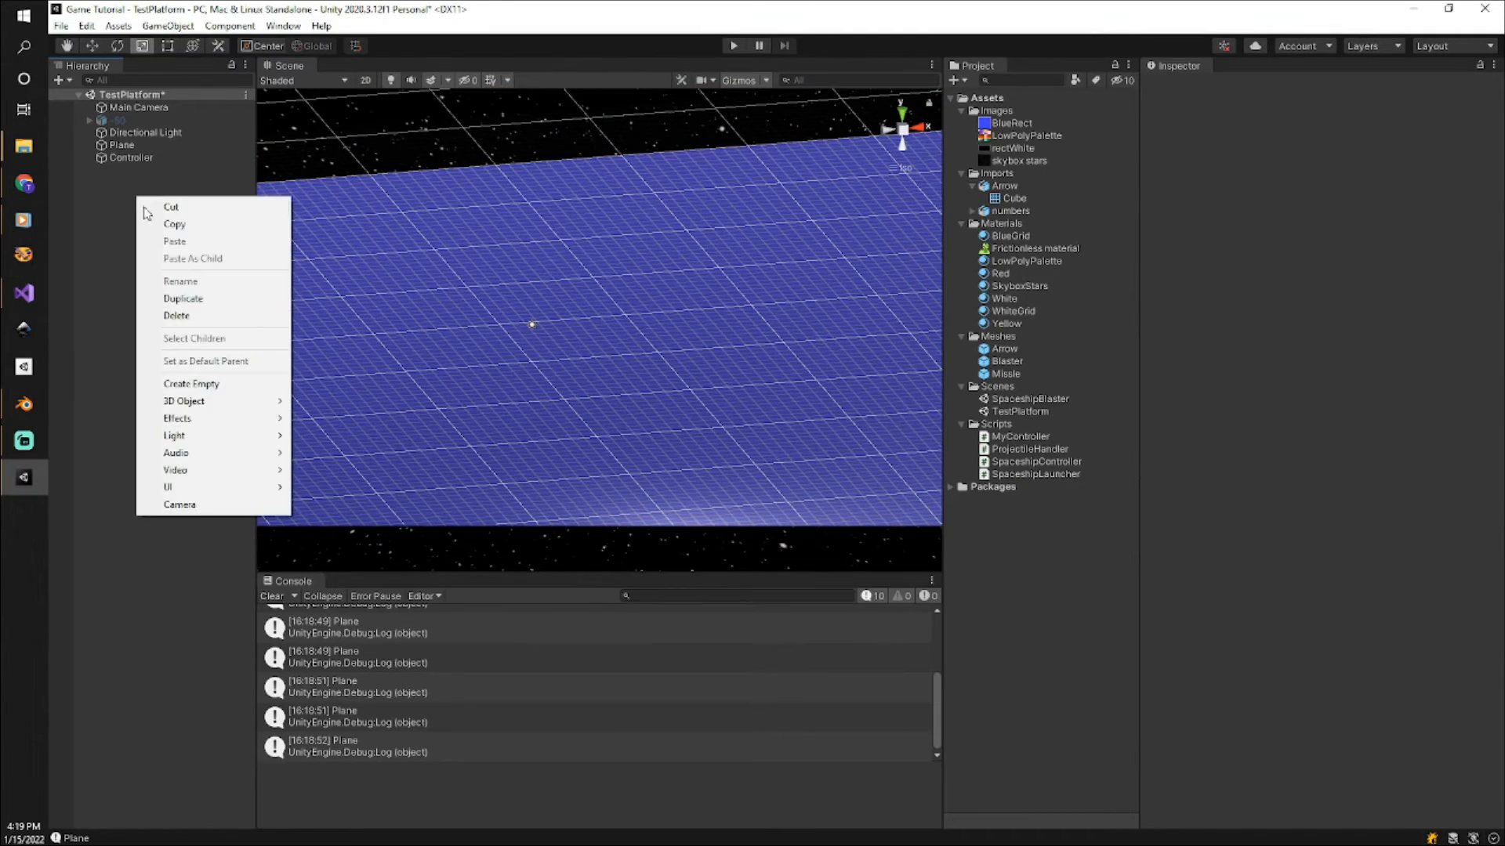
{"action": "mouse_move", "coordinate": [207, 407]}
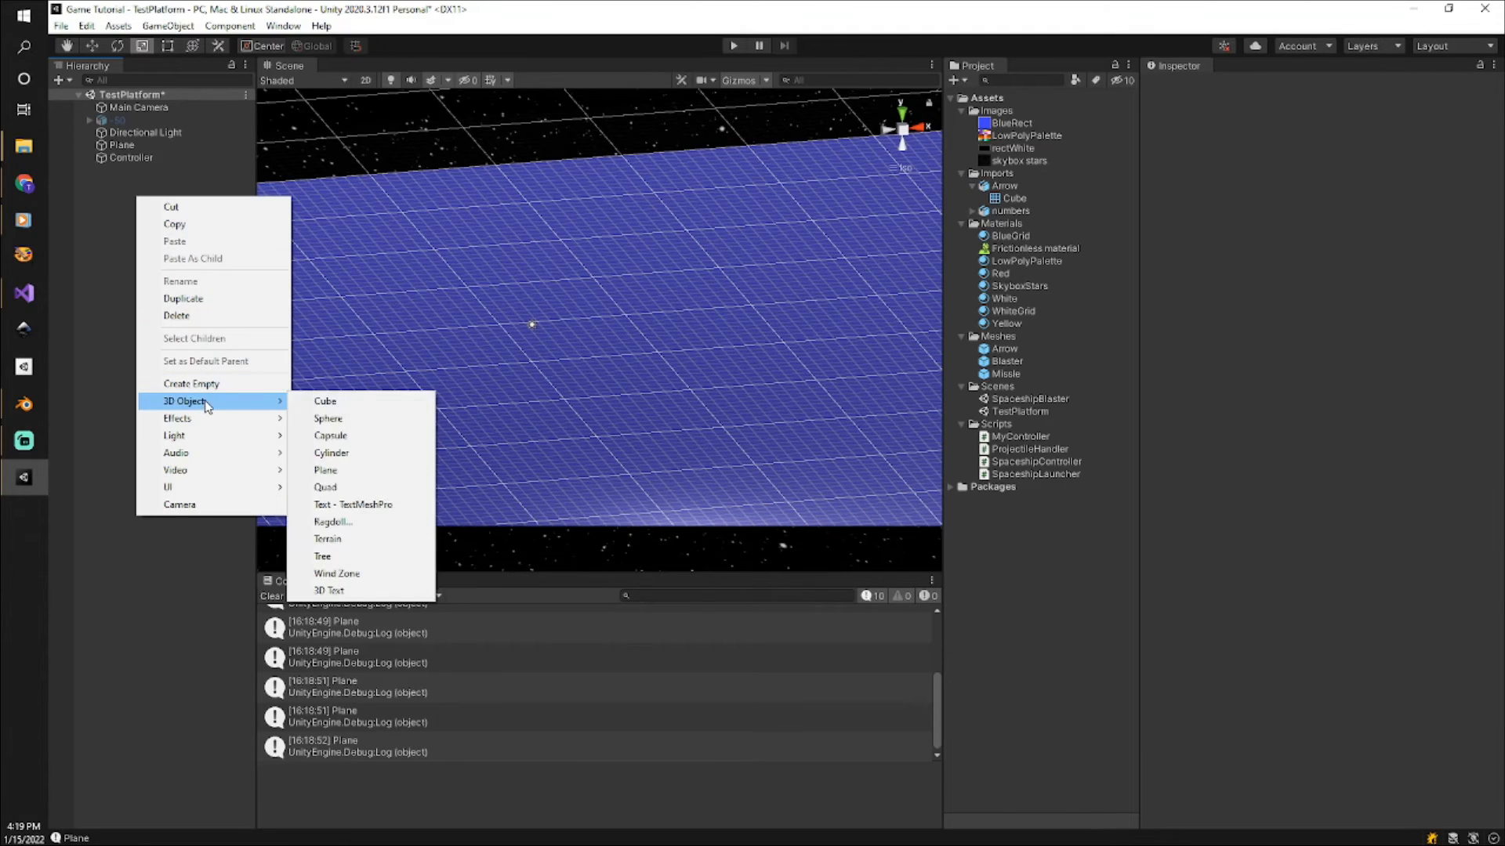
{"action": "left_click", "coordinate": [327, 404]}
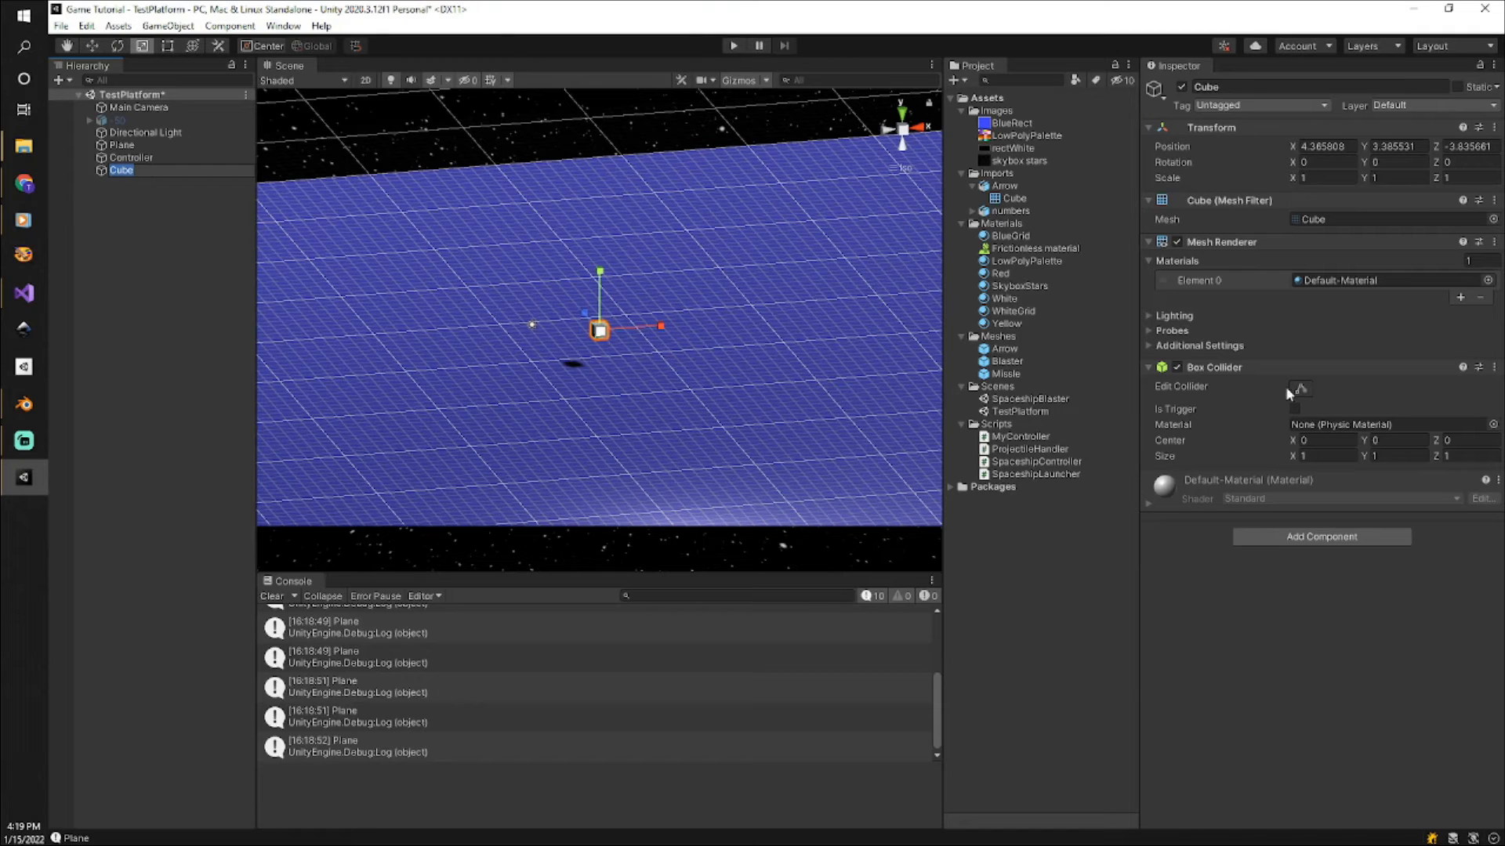
Add a Rigidbody component to the cube and set its Mass to 0.25.
{"action": "left_click", "coordinate": [1352, 539]}
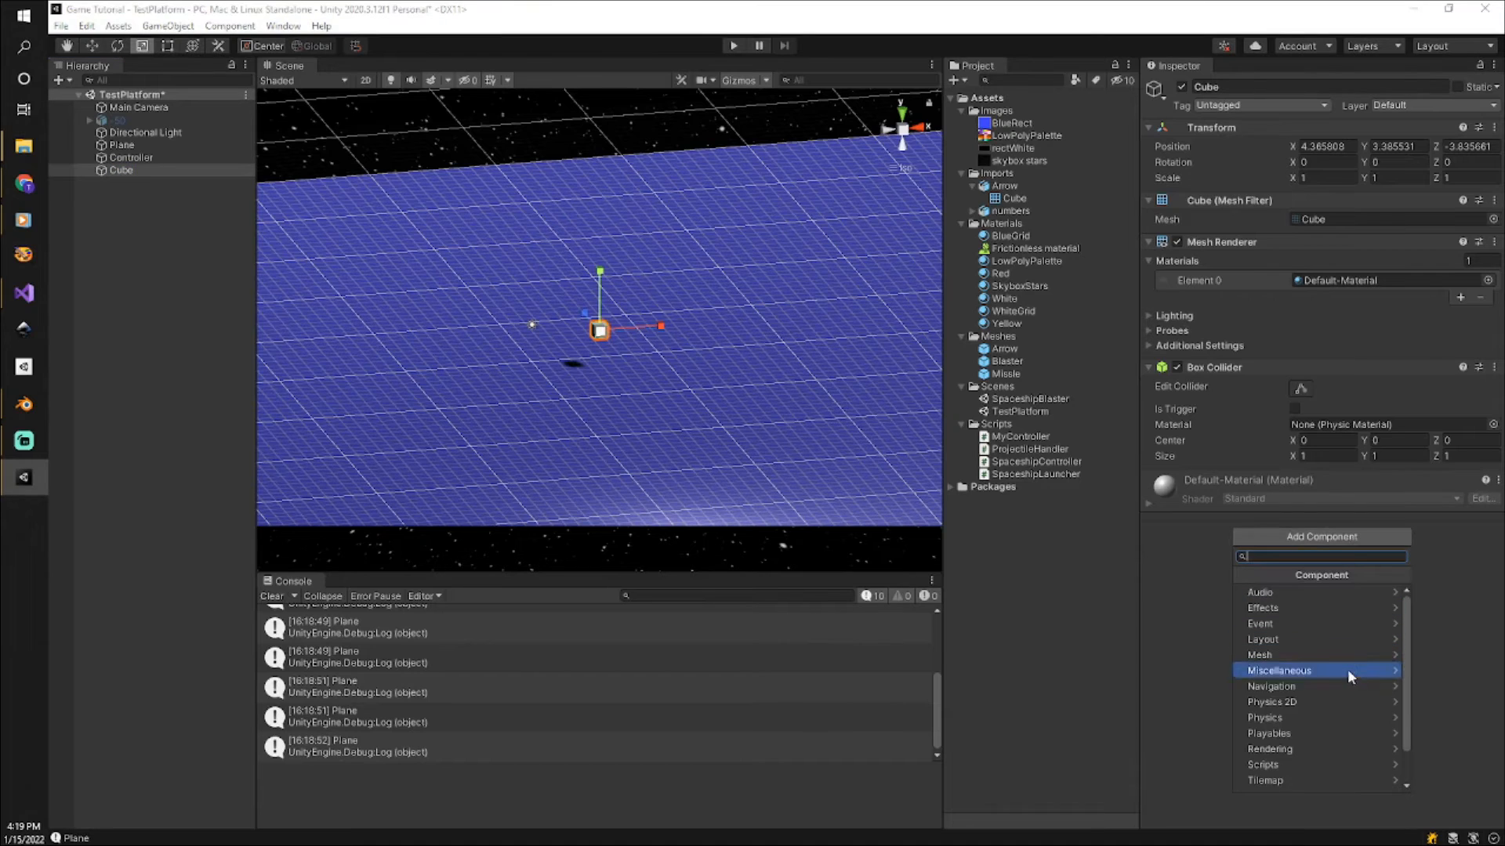
{"action": "left_click", "coordinate": [1339, 719]}
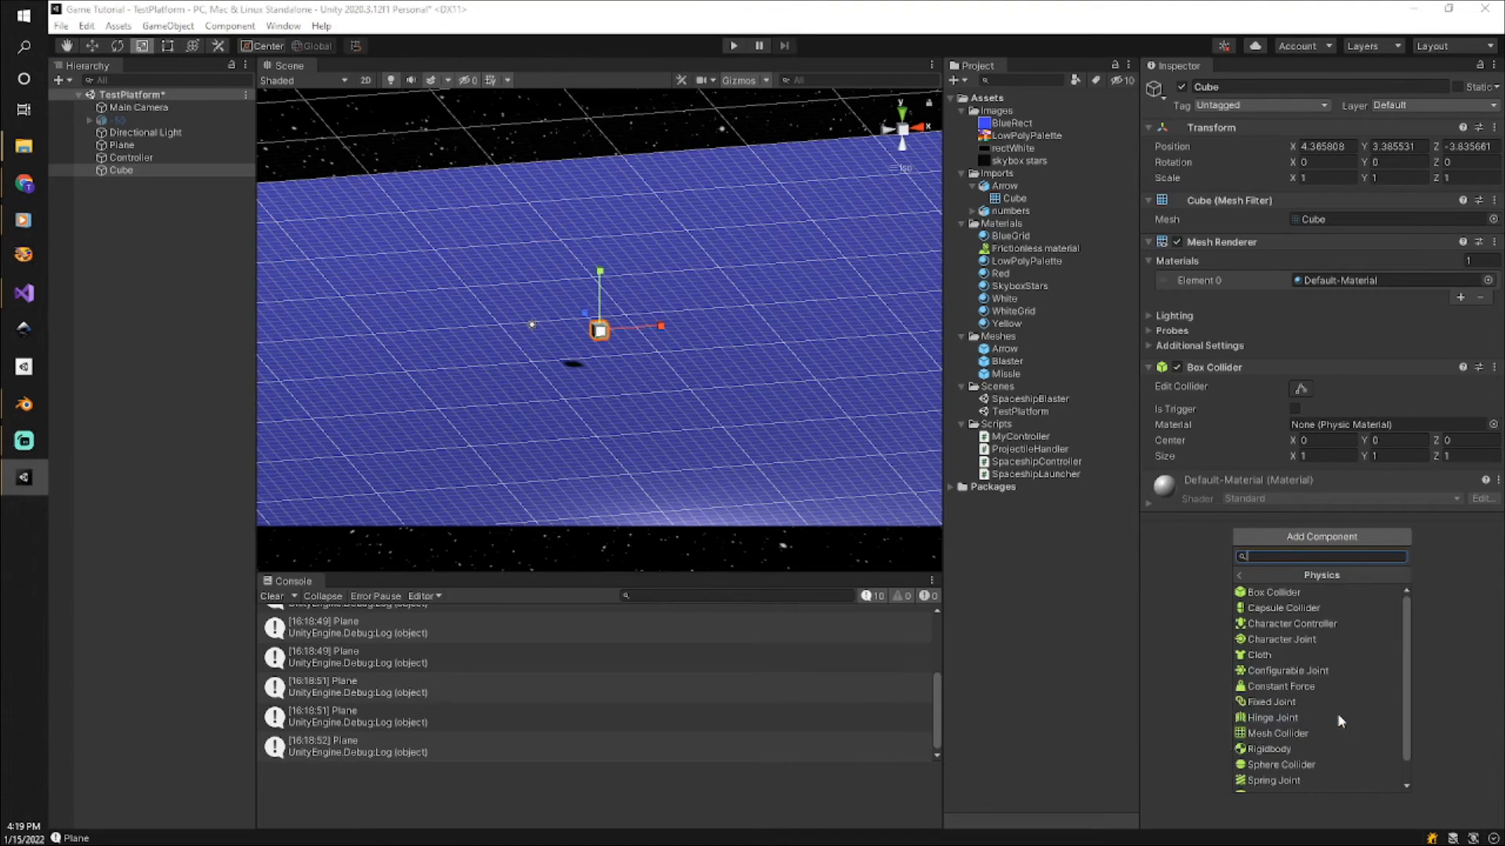
{"action": "left_click", "coordinate": [1337, 754]}
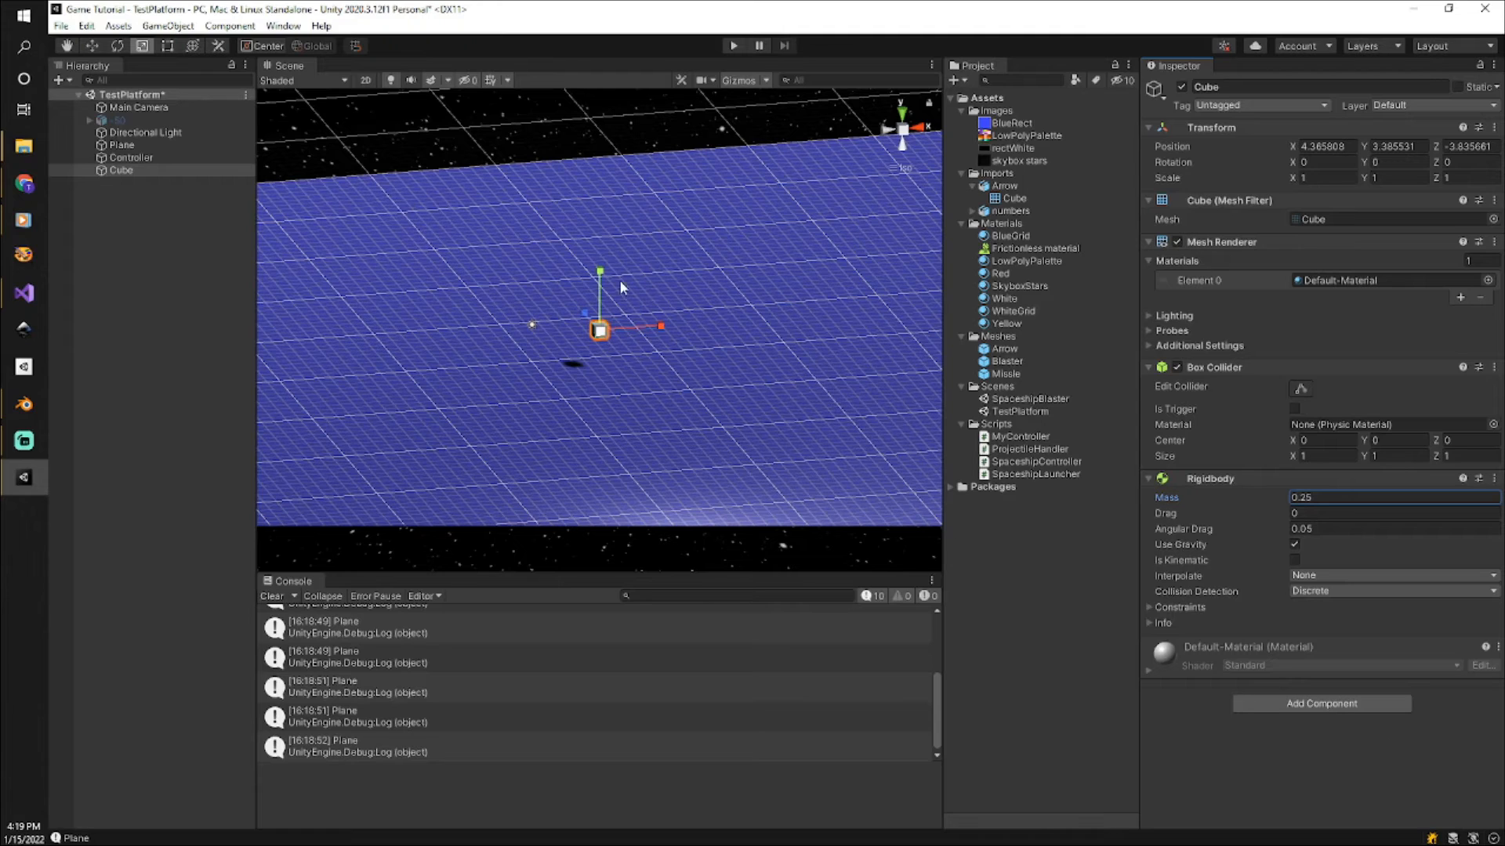
Test-play the scene to find the cube's resting height on the plane and set its Y position to 0.5.
{"action": "left_click", "coordinate": [92, 46]}
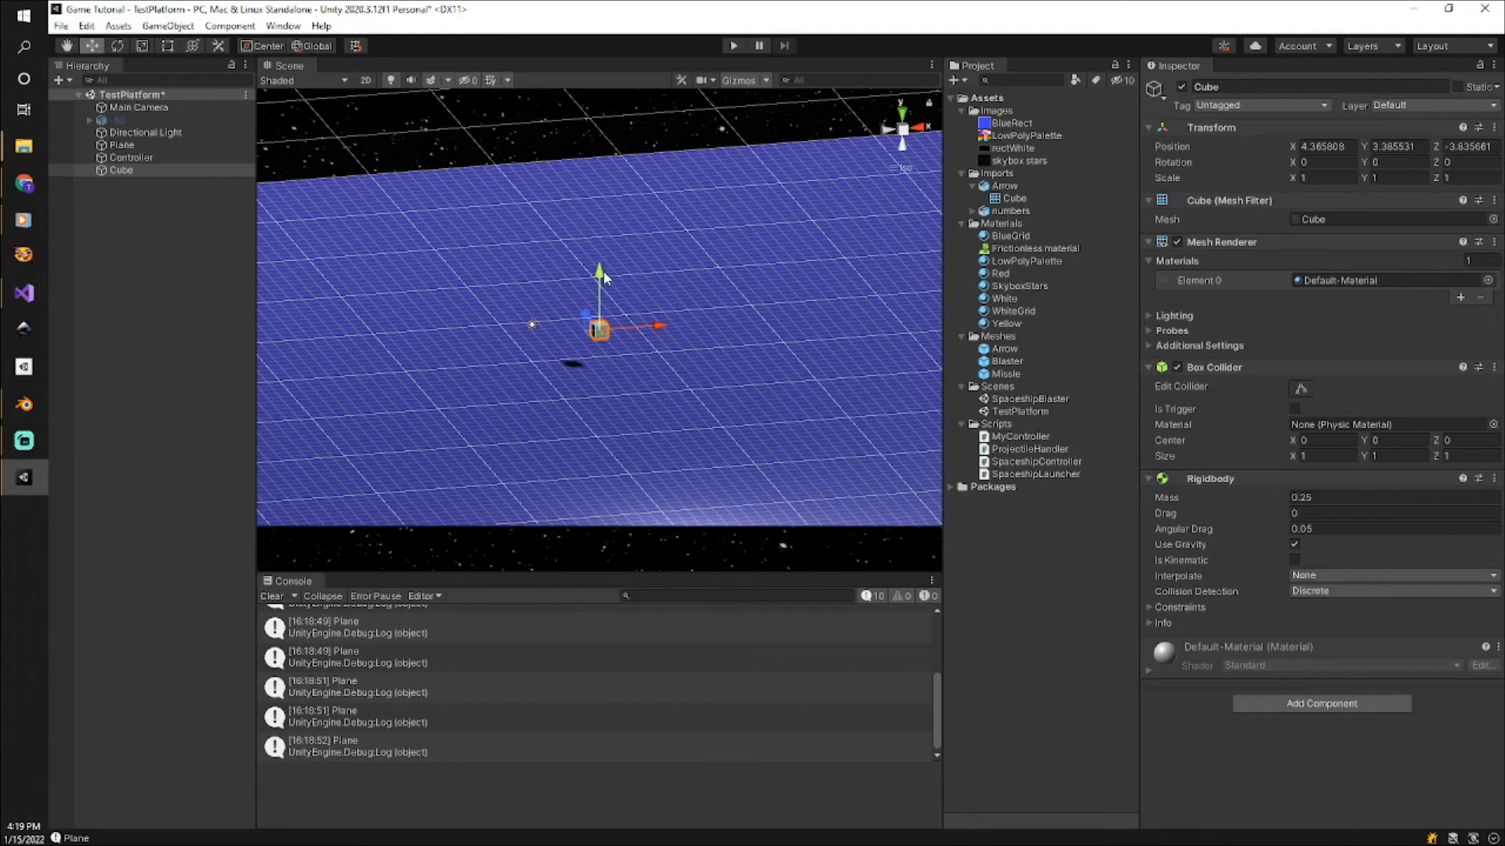
{"action": "left_click", "coordinate": [698, 381]}
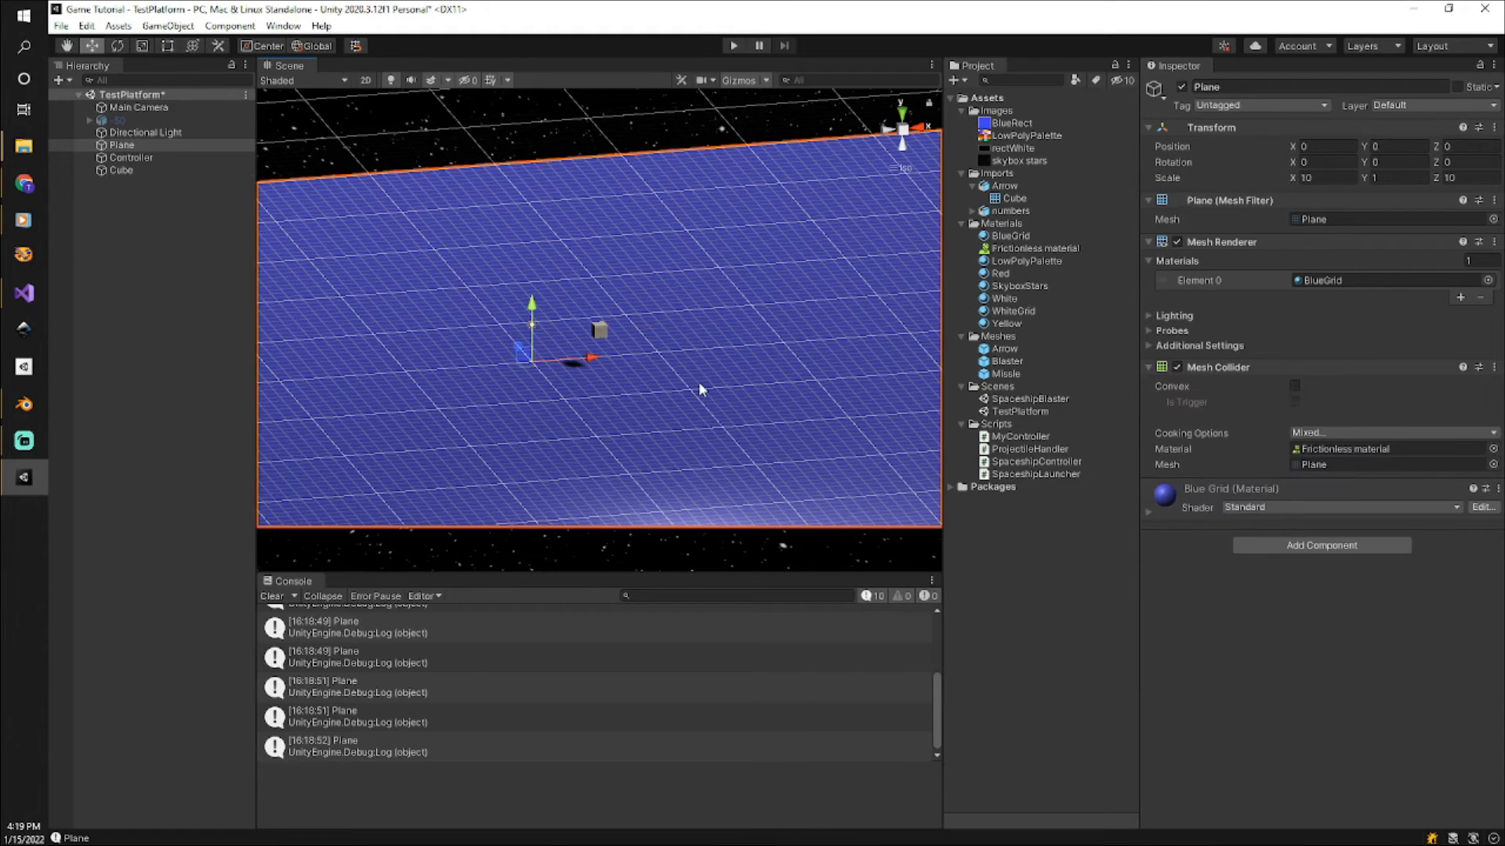
{"action": "left_click", "coordinate": [599, 335]}
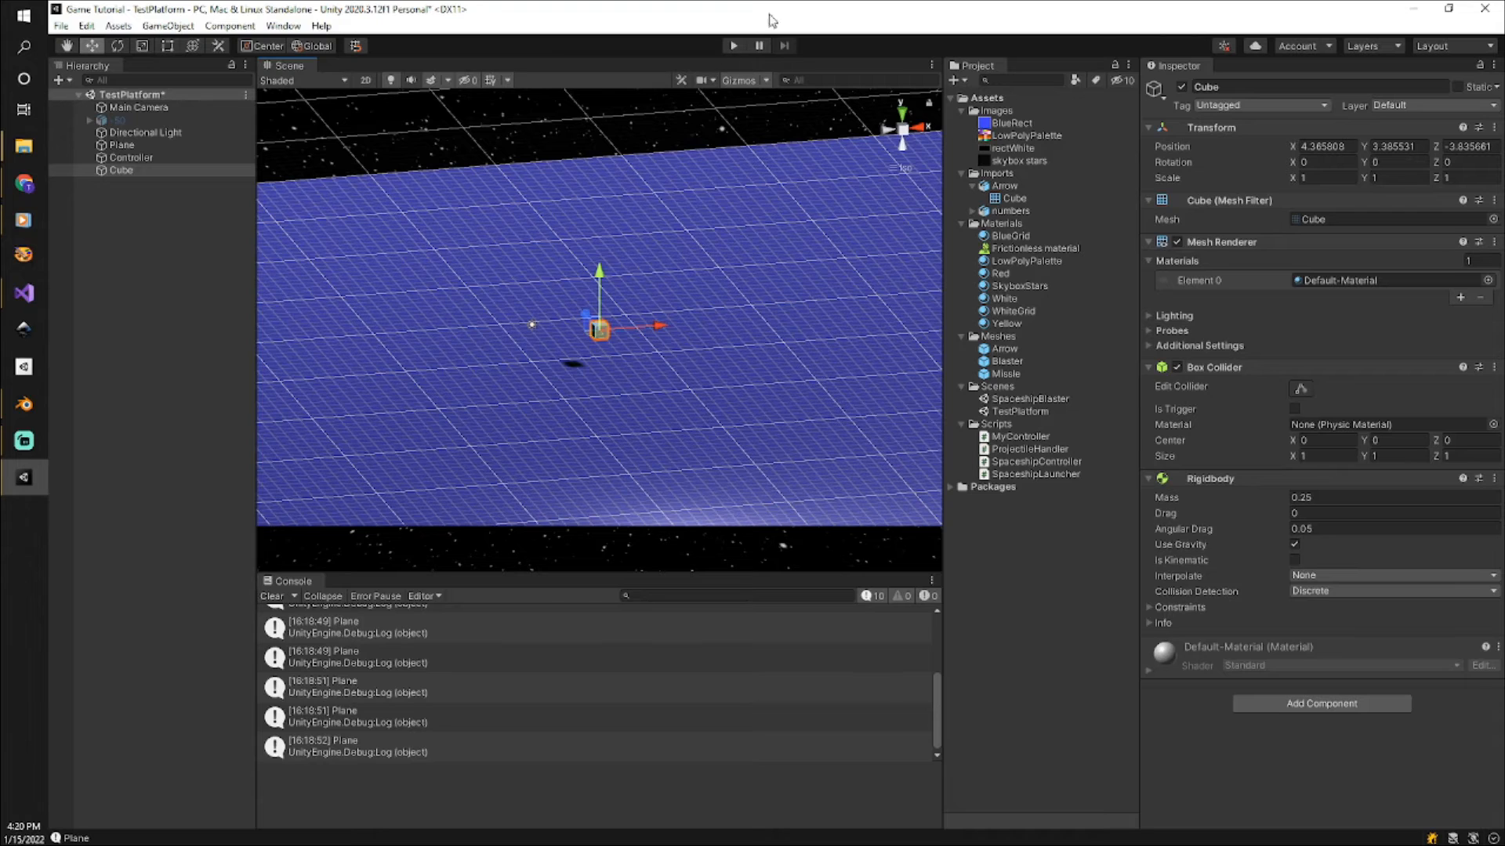
{"action": "left_click", "coordinate": [732, 46]}
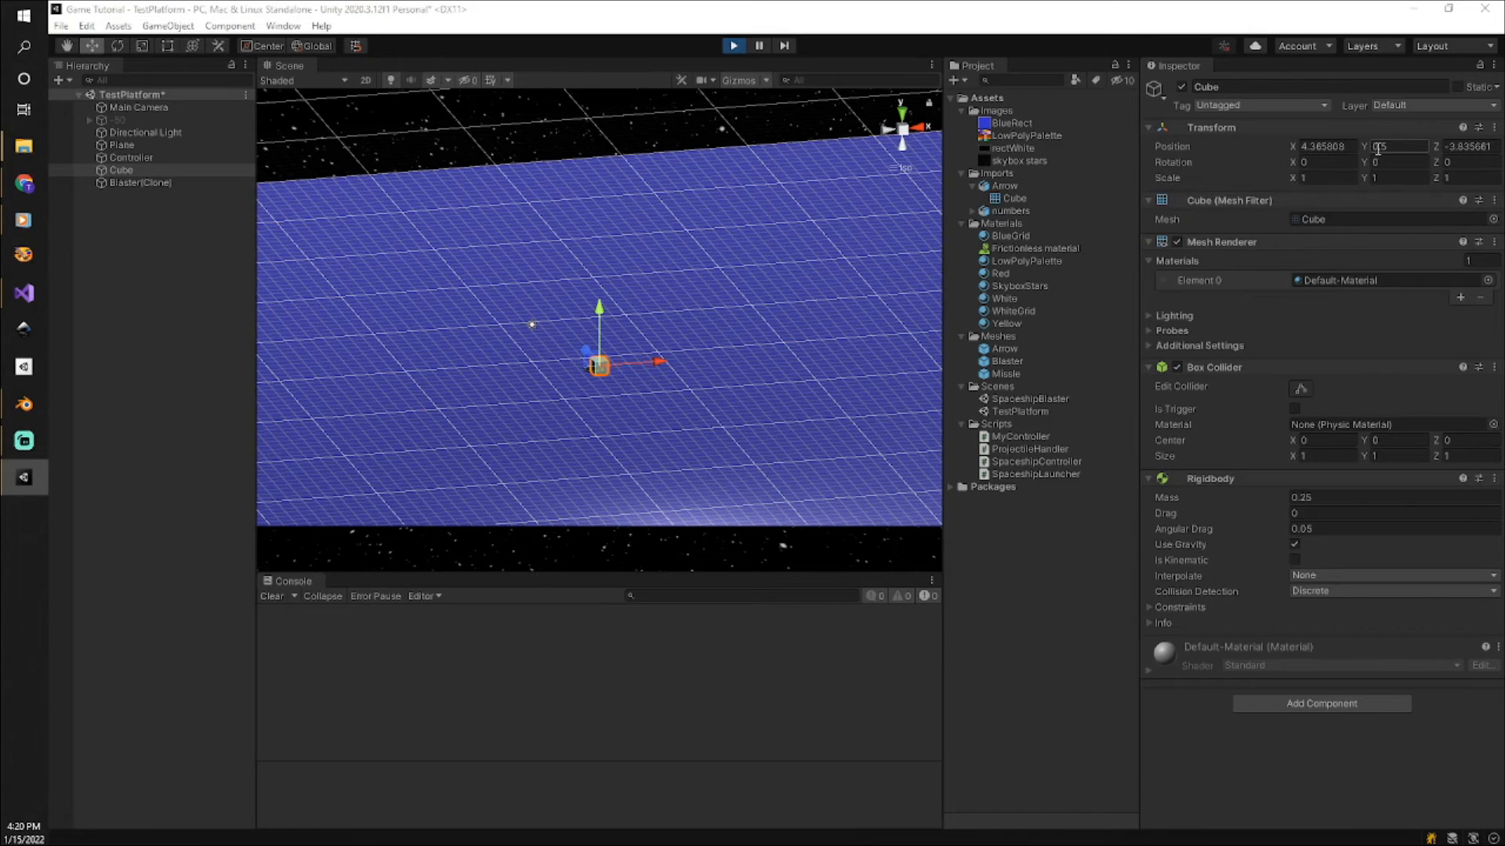
{"action": "left_click", "coordinate": [733, 46]}
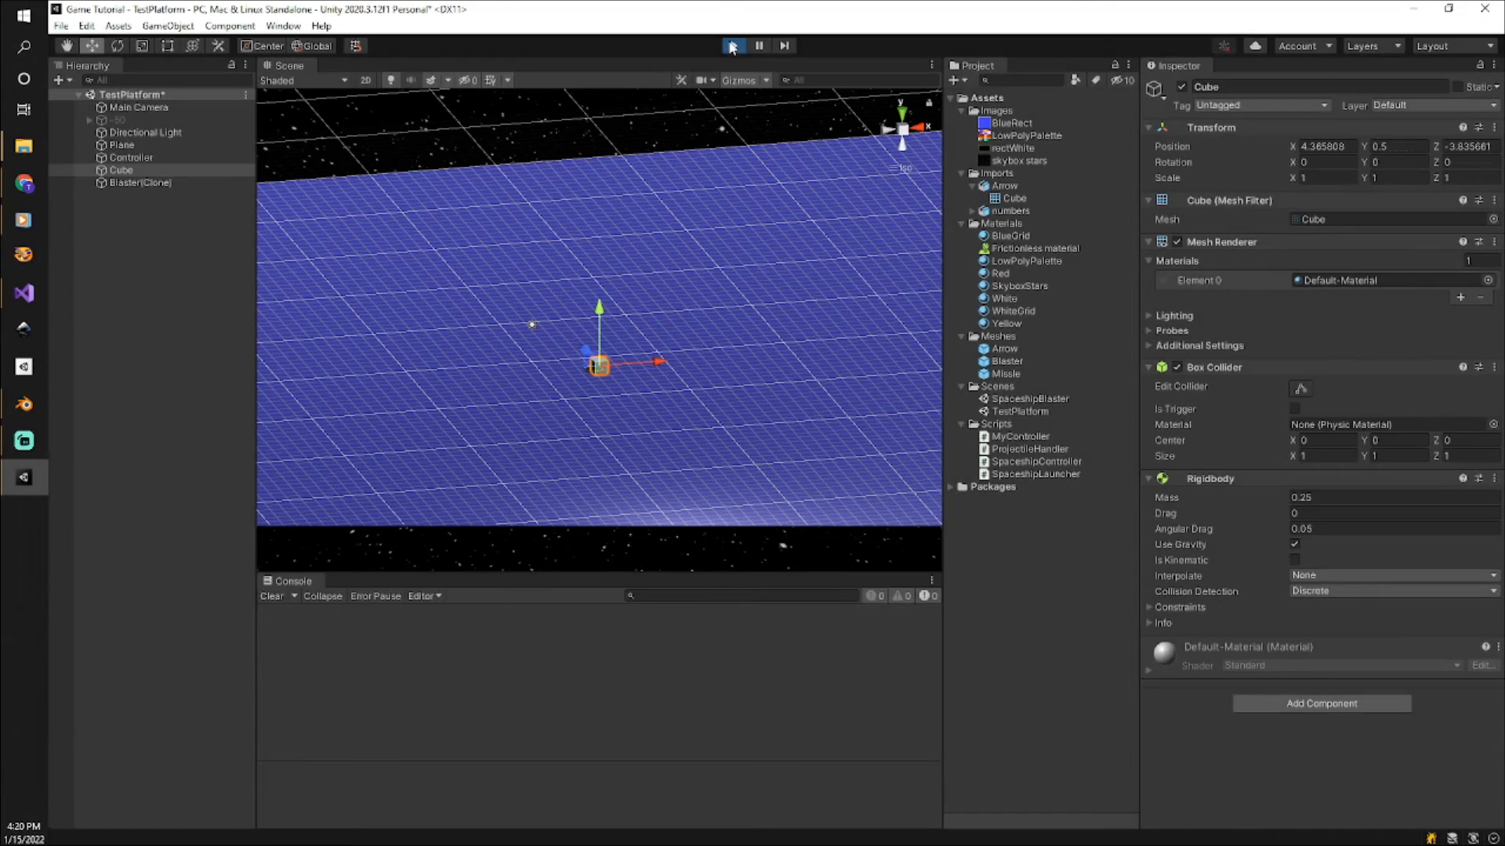
{"action": "left_click", "coordinate": [1420, 146]}
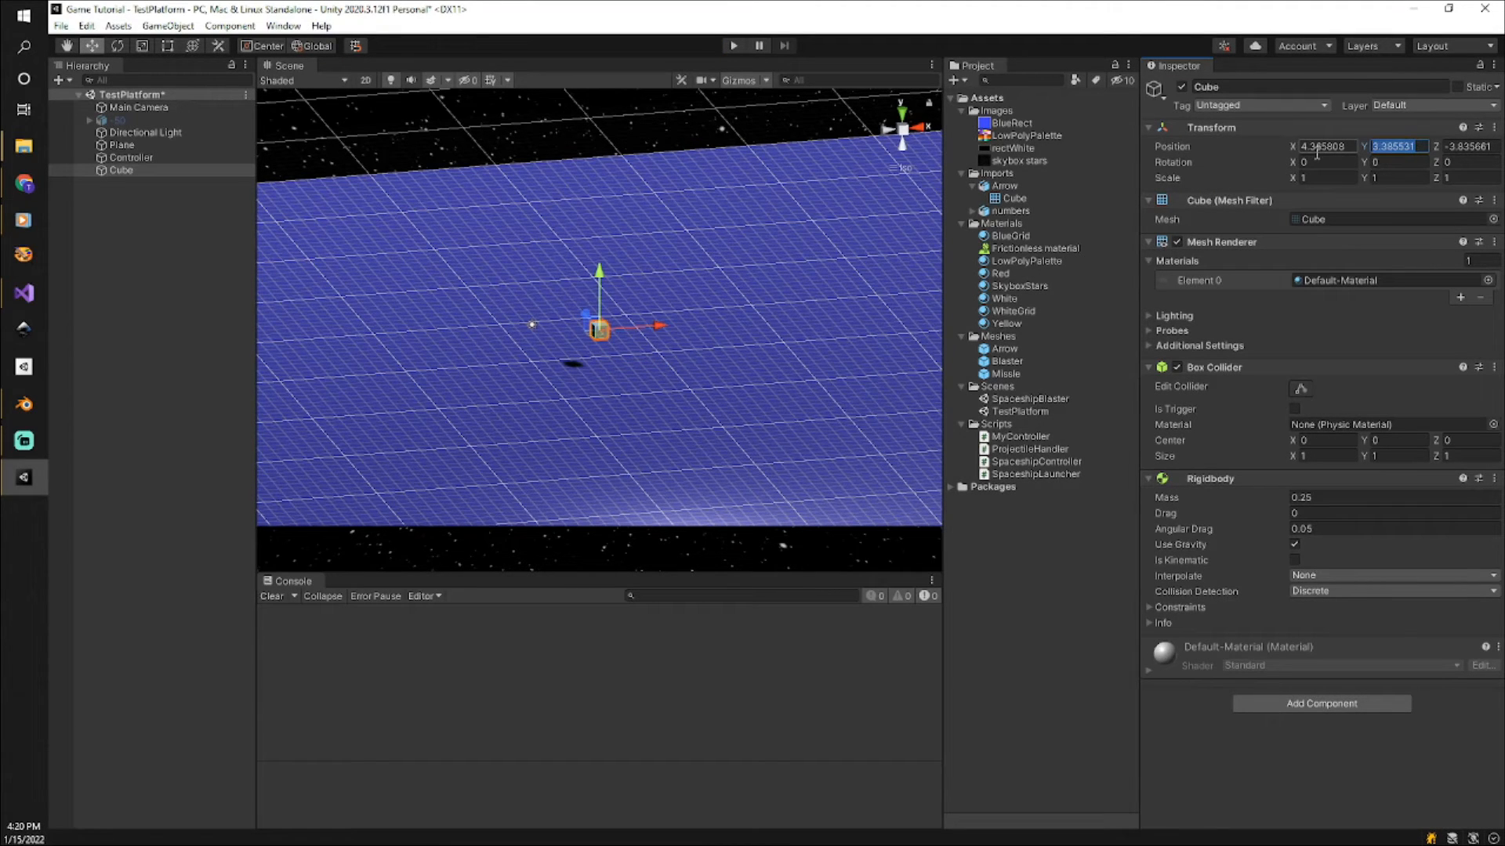
{"action": "type", "text": "0.5"}
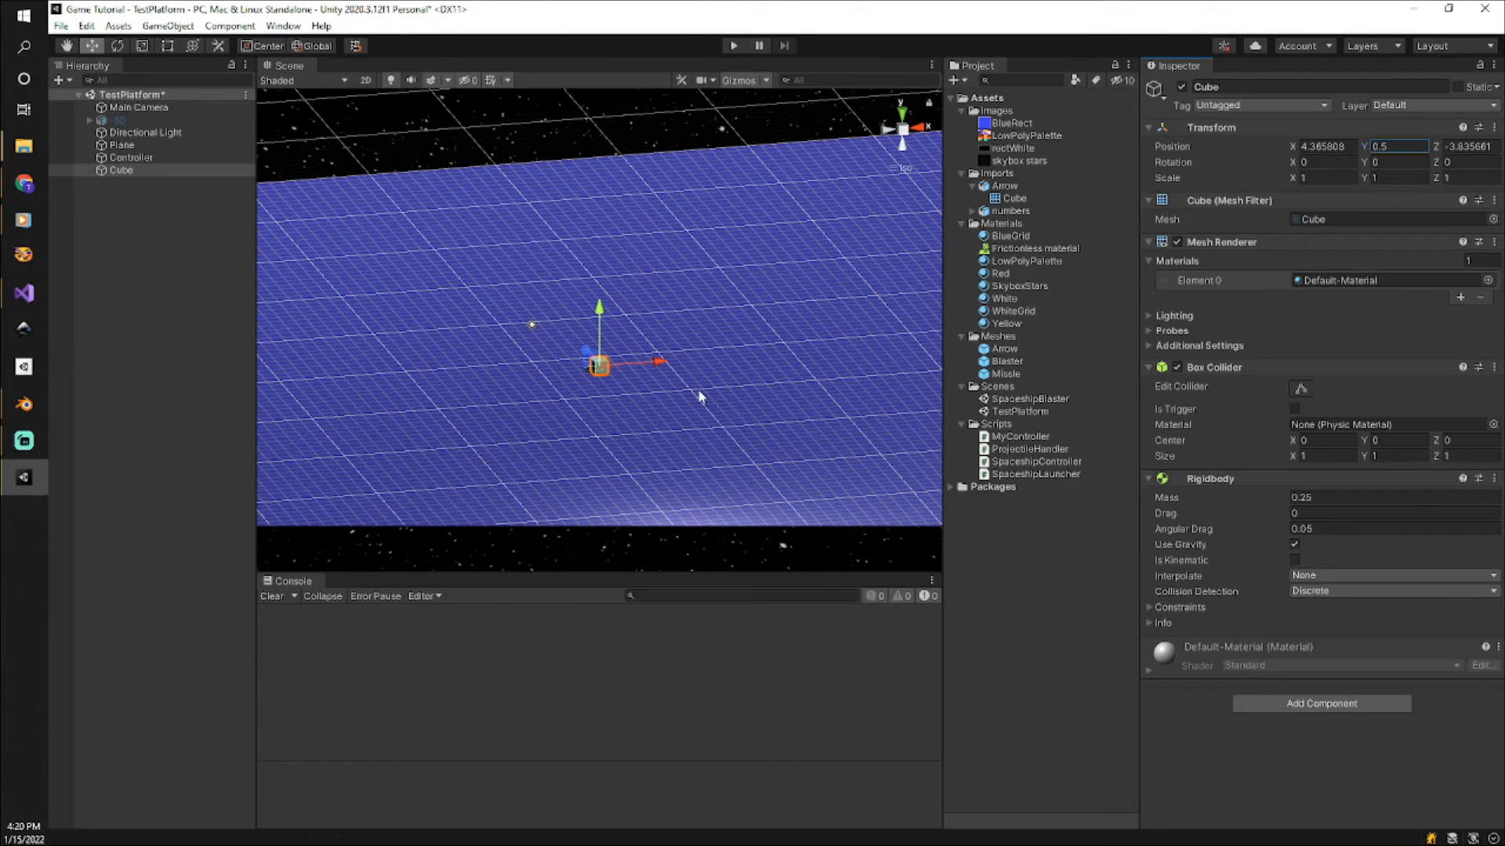
Duplicate the cube four times in place.
{"action": "scroll", "coordinate": [642, 376], "scroll_direction": "up", "scroll_amount": 5}
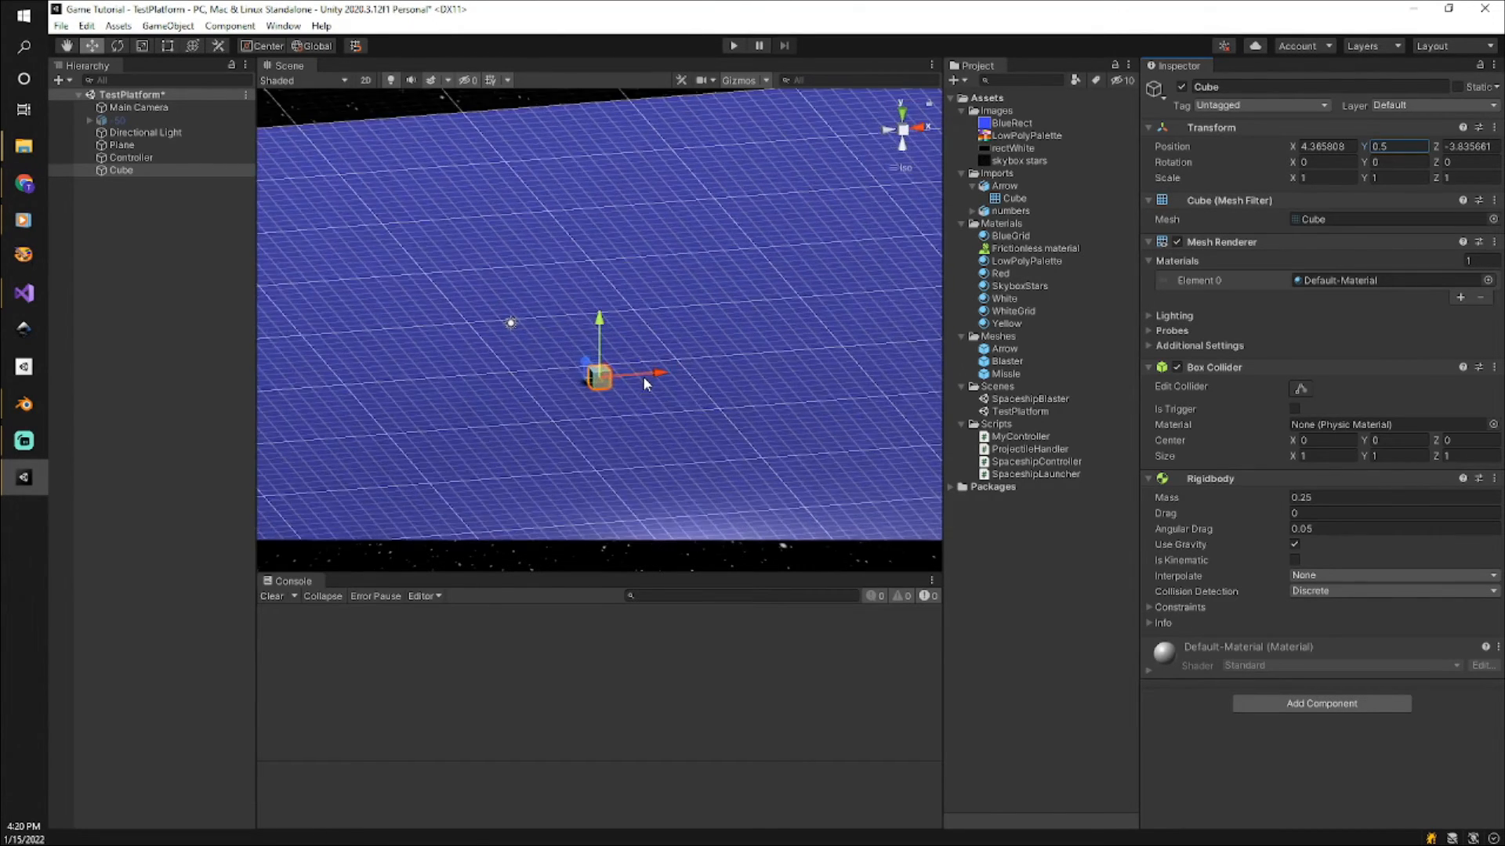
{"action": "scroll", "coordinate": [643, 376], "scroll_direction": "up", "scroll_amount": 2}
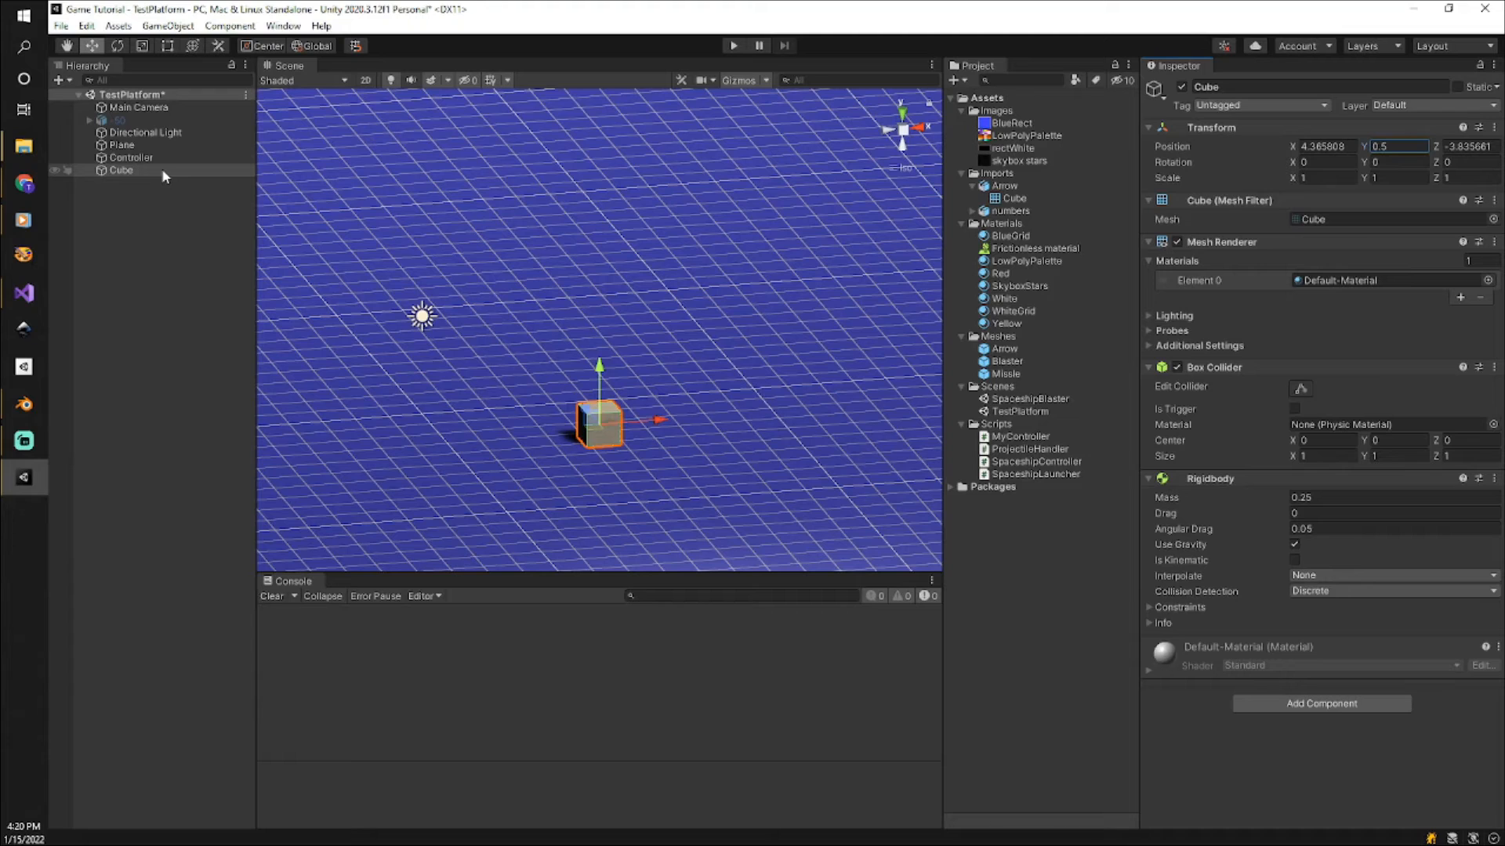
{"action": "left_click", "coordinate": [138, 169]}
{"action": "key", "text": "ctrl+d"}
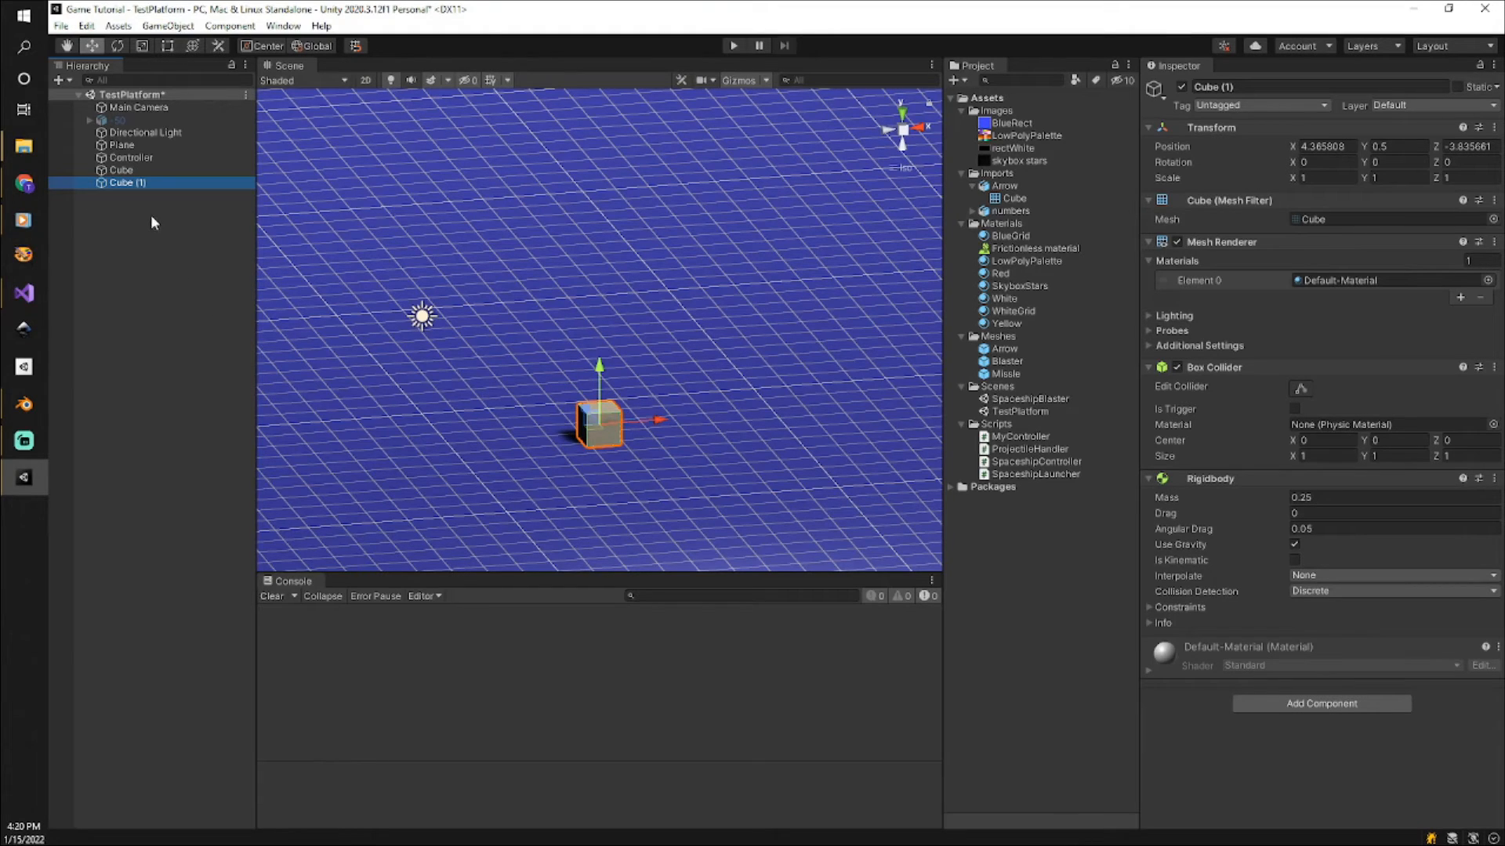
{"action": "key", "text": "ctrl+d"}
{"action": "key", "text": "ctrl+d"}
{"action": "key", "text": "ctrl+d"}
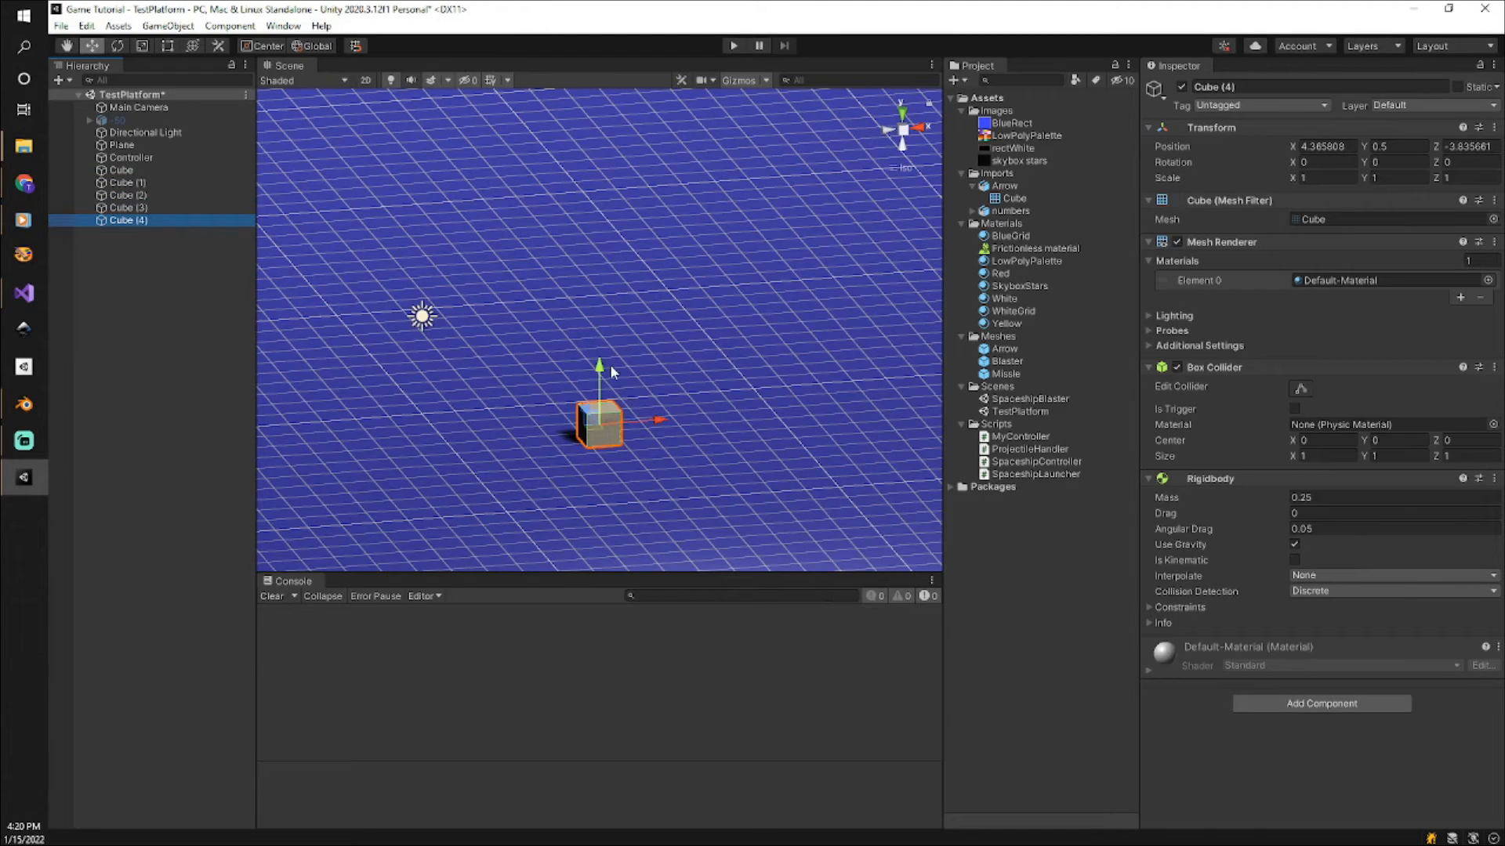
Raise Cube (4), Cube (3) and Cube (2) straight up into a column, with Cube (2) lowest at a Y position of 3.1.
{"action": "left_click_drag", "start_coordinate": [599, 367], "coordinate": [602, 209]}
{"action": "left_click", "coordinate": [599, 435]}
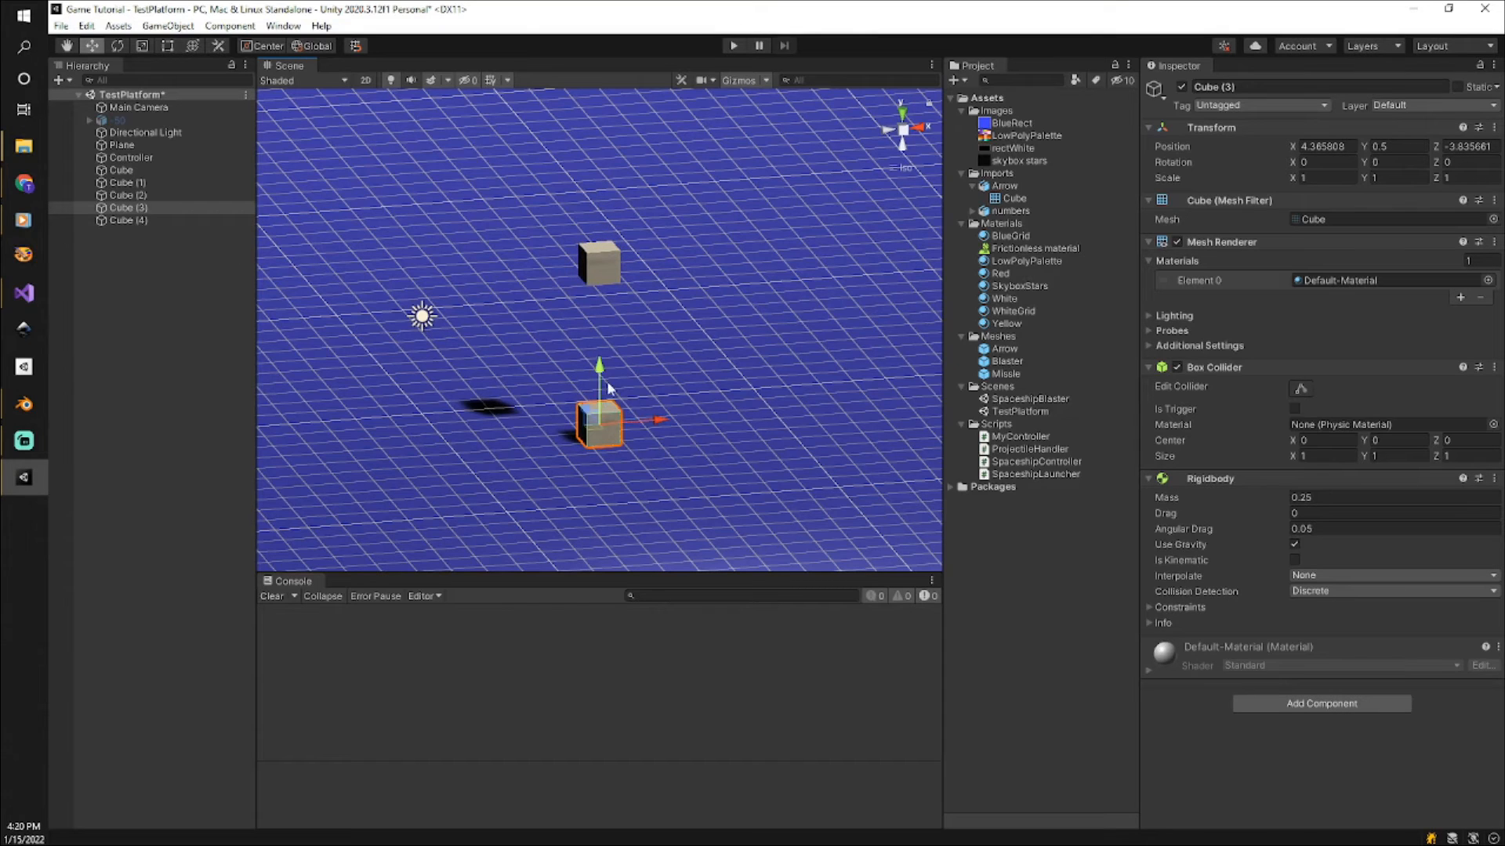
{"action": "left_click_drag", "start_coordinate": [600, 368], "coordinate": [567, 242]}
{"action": "left_click", "coordinate": [167, 194]}
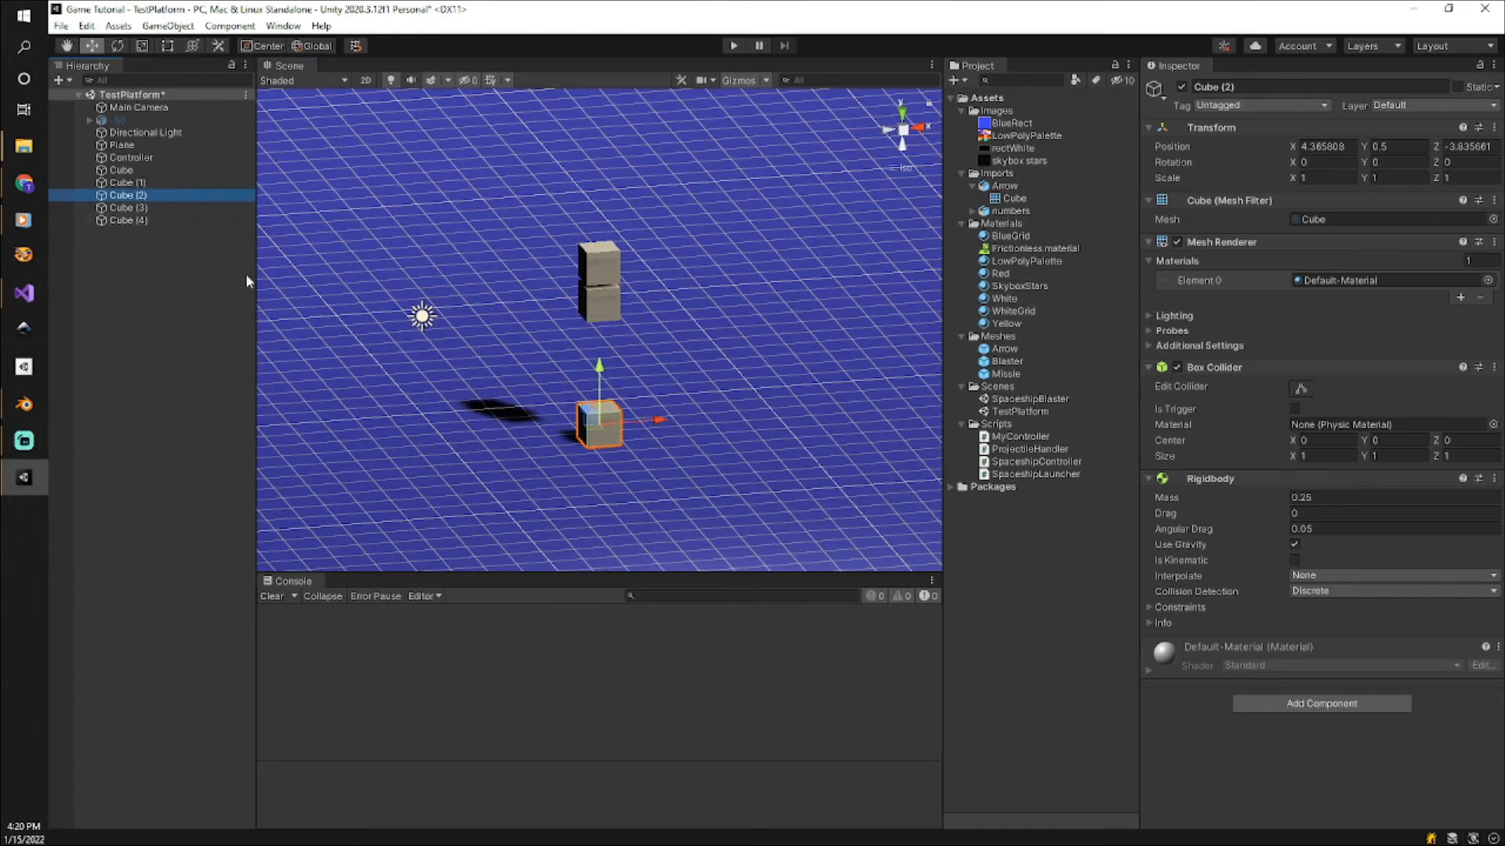
{"action": "left_click_drag", "start_coordinate": [593, 370], "coordinate": [598, 286]}
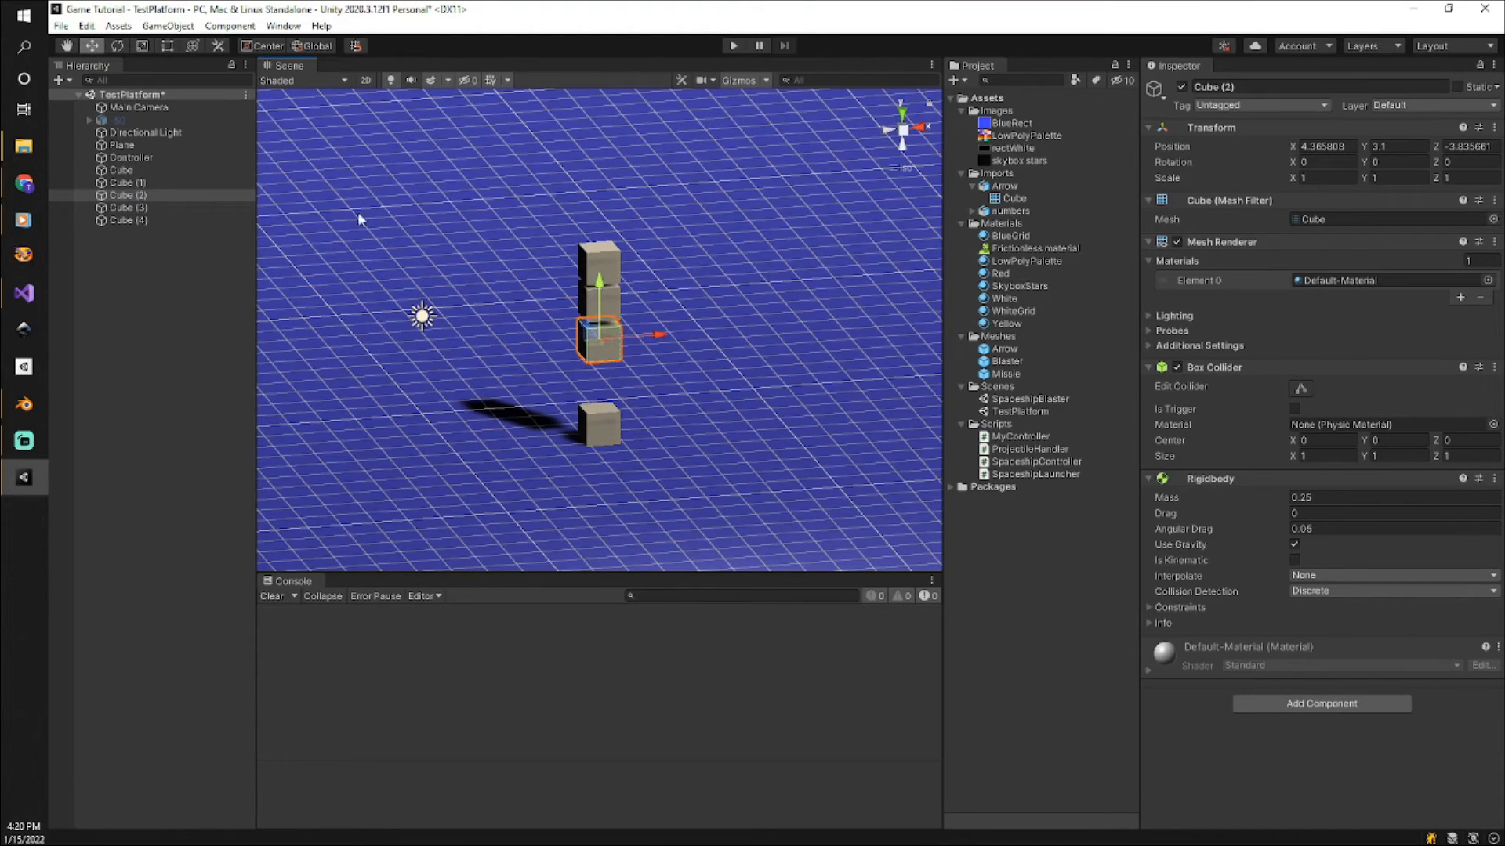
Lower the three raised cubes together so they stack directly on top of the cube standing on the plane.
{"action": "left_click_drag", "start_coordinate": [537, 214], "coordinate": [692, 374]}
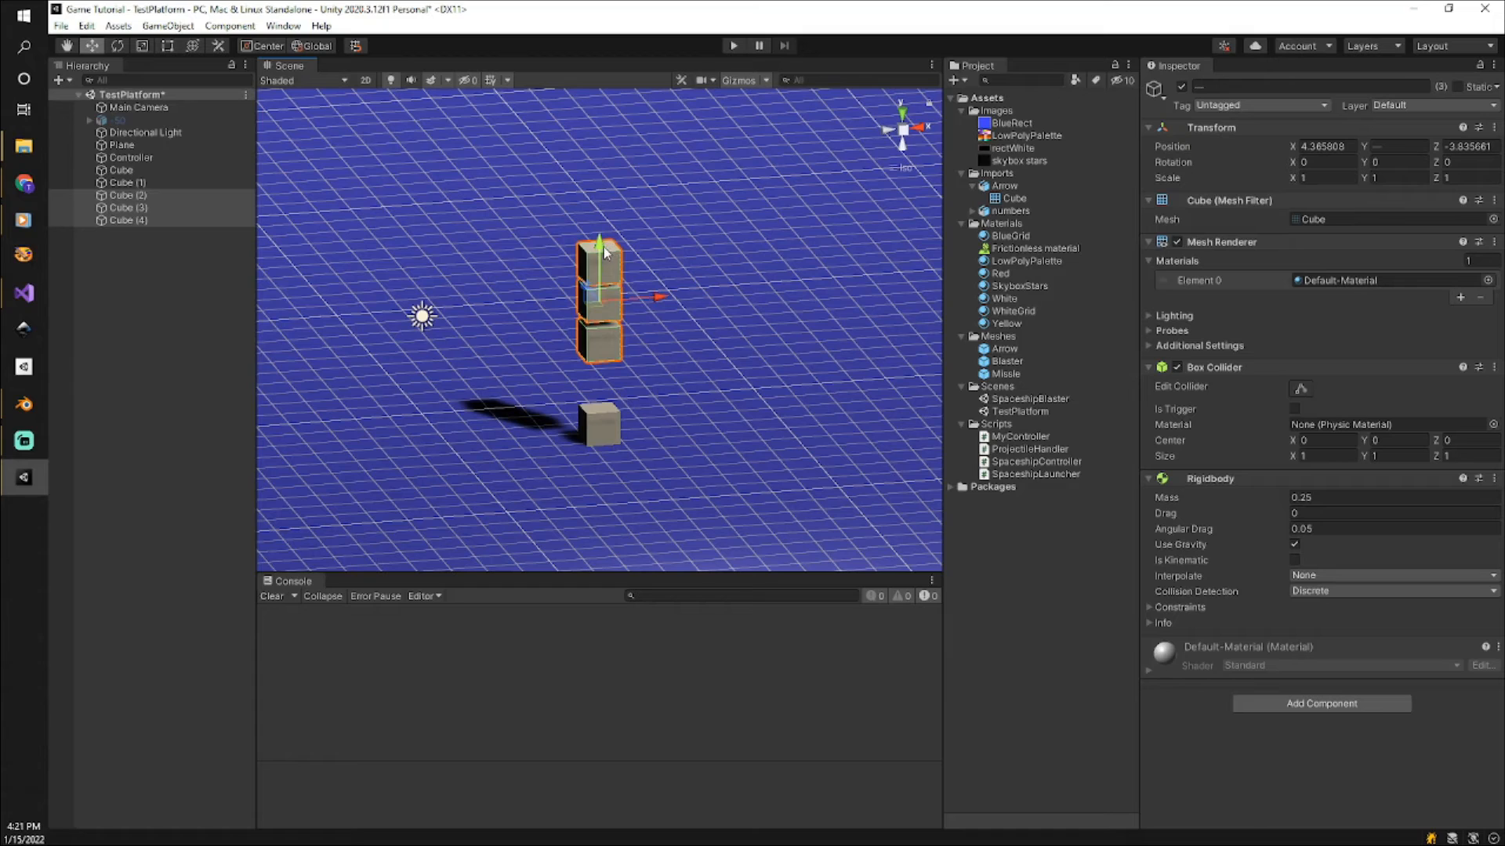
{"action": "left_click_drag", "start_coordinate": [597, 246], "coordinate": [600, 297]}
{"action": "left_click", "coordinate": [680, 459]}
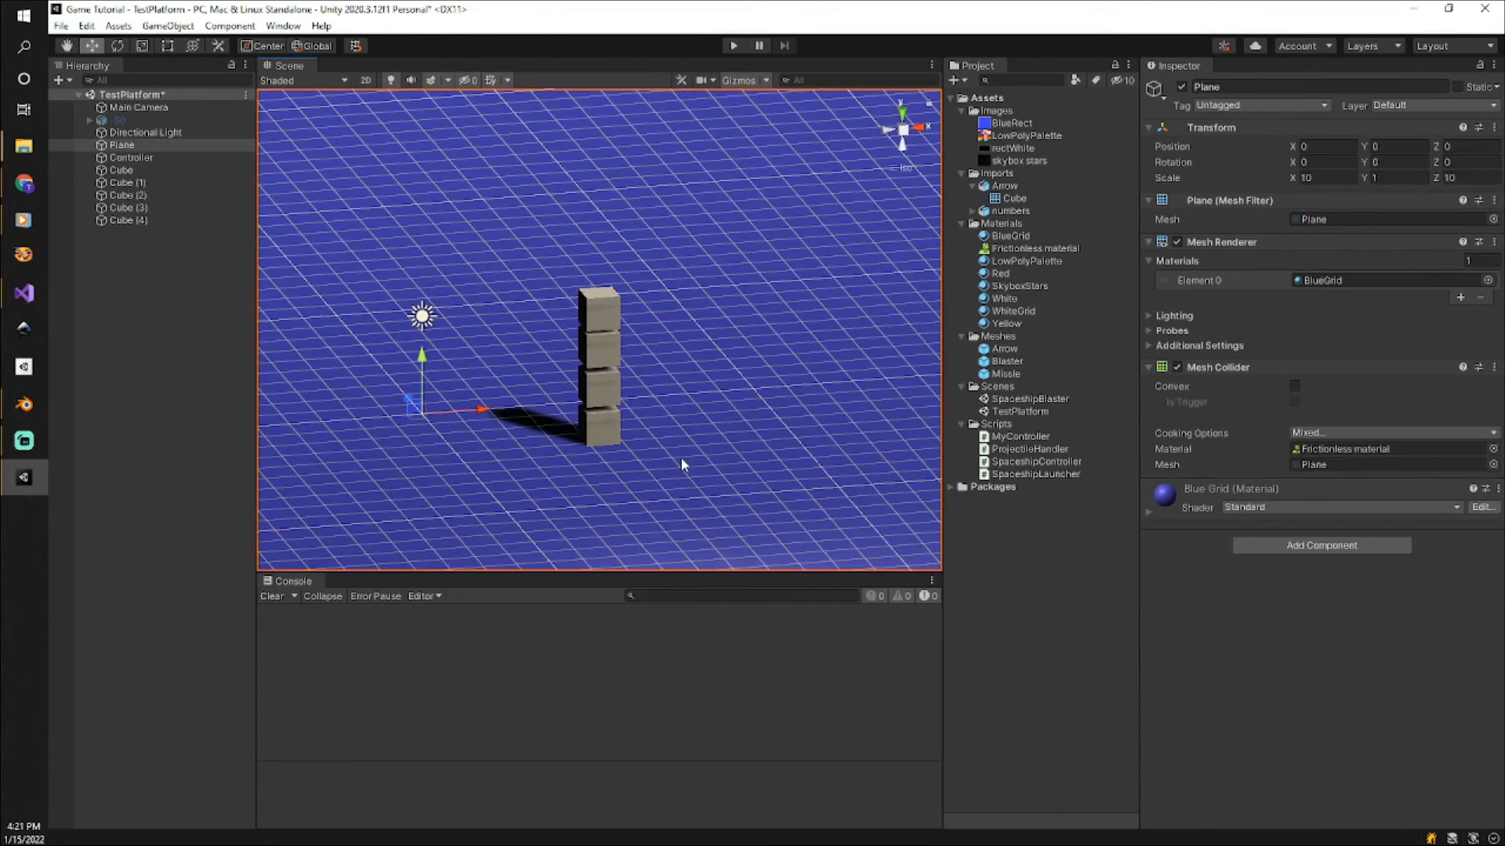
Duplicate all five cubes of the stack and move the copies along the X axis to an X position of 8.8.
{"action": "left_click", "coordinate": [102, 254]}
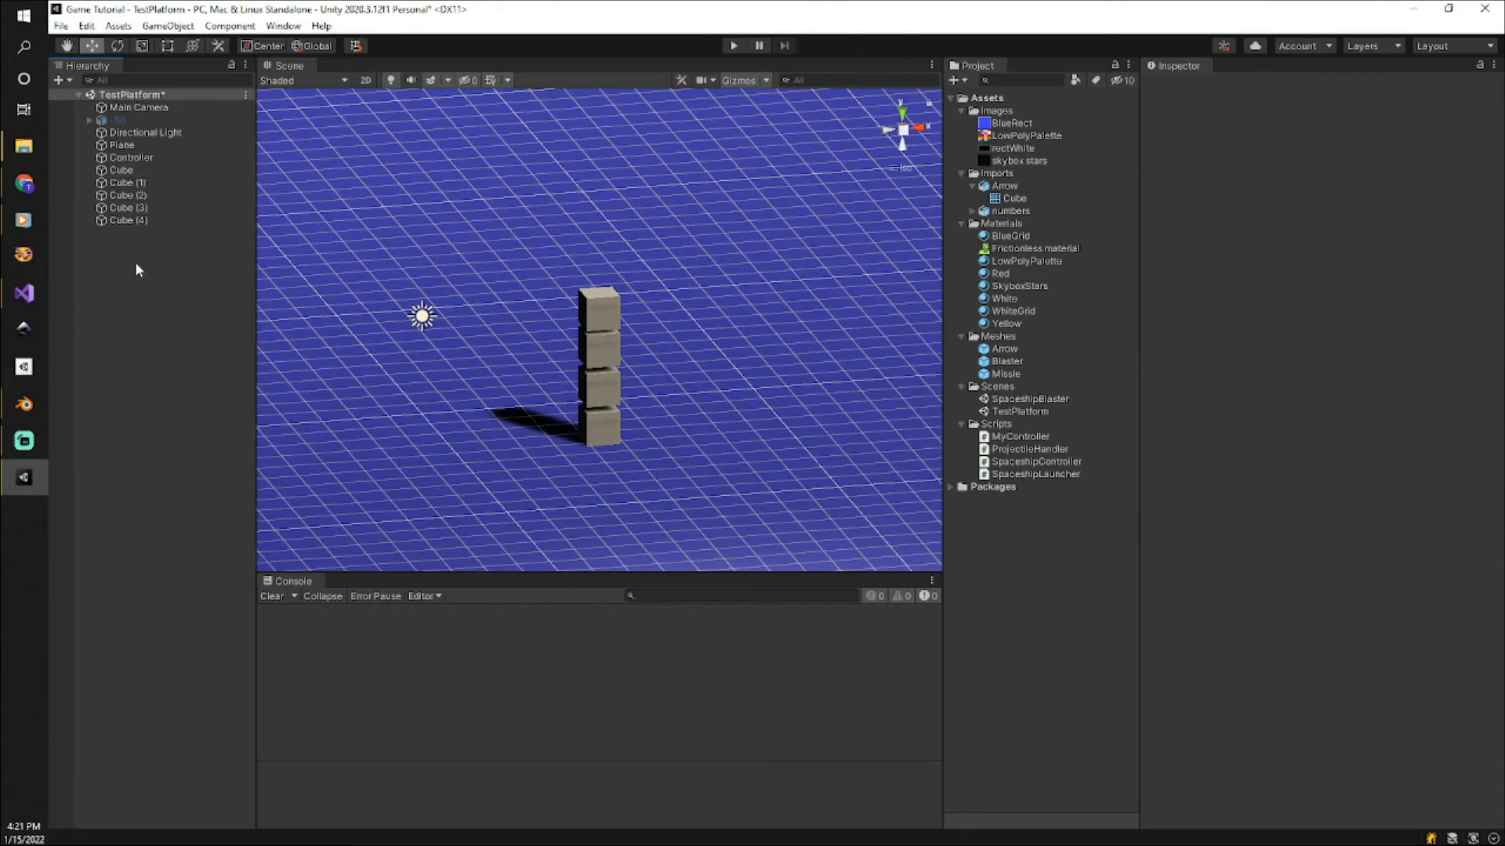
{"action": "left_click", "coordinate": [121, 170]}
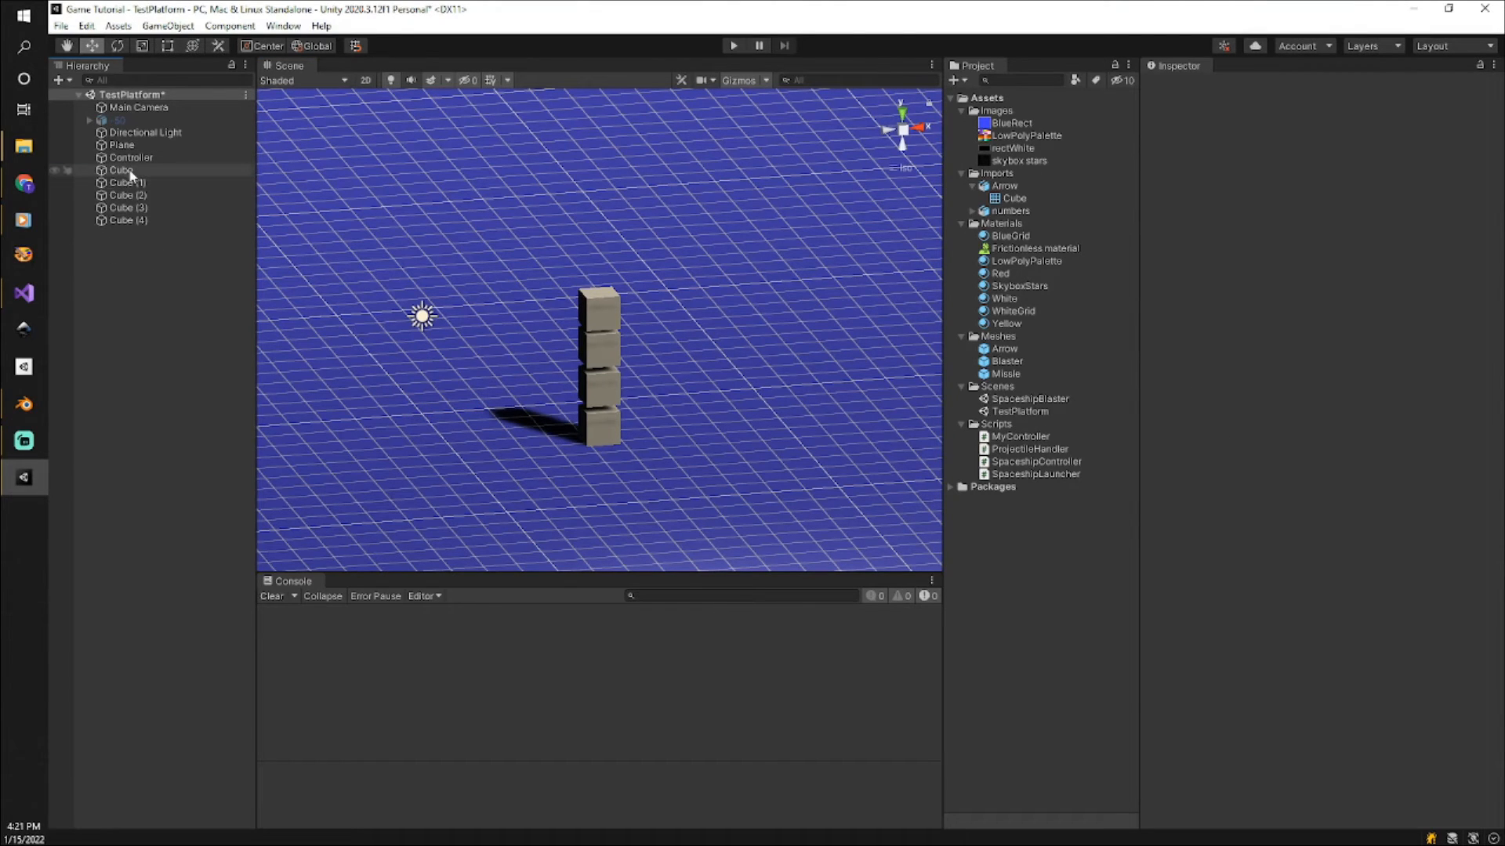
{"action": "left_click", "coordinate": [125, 221], "text": "shift"}
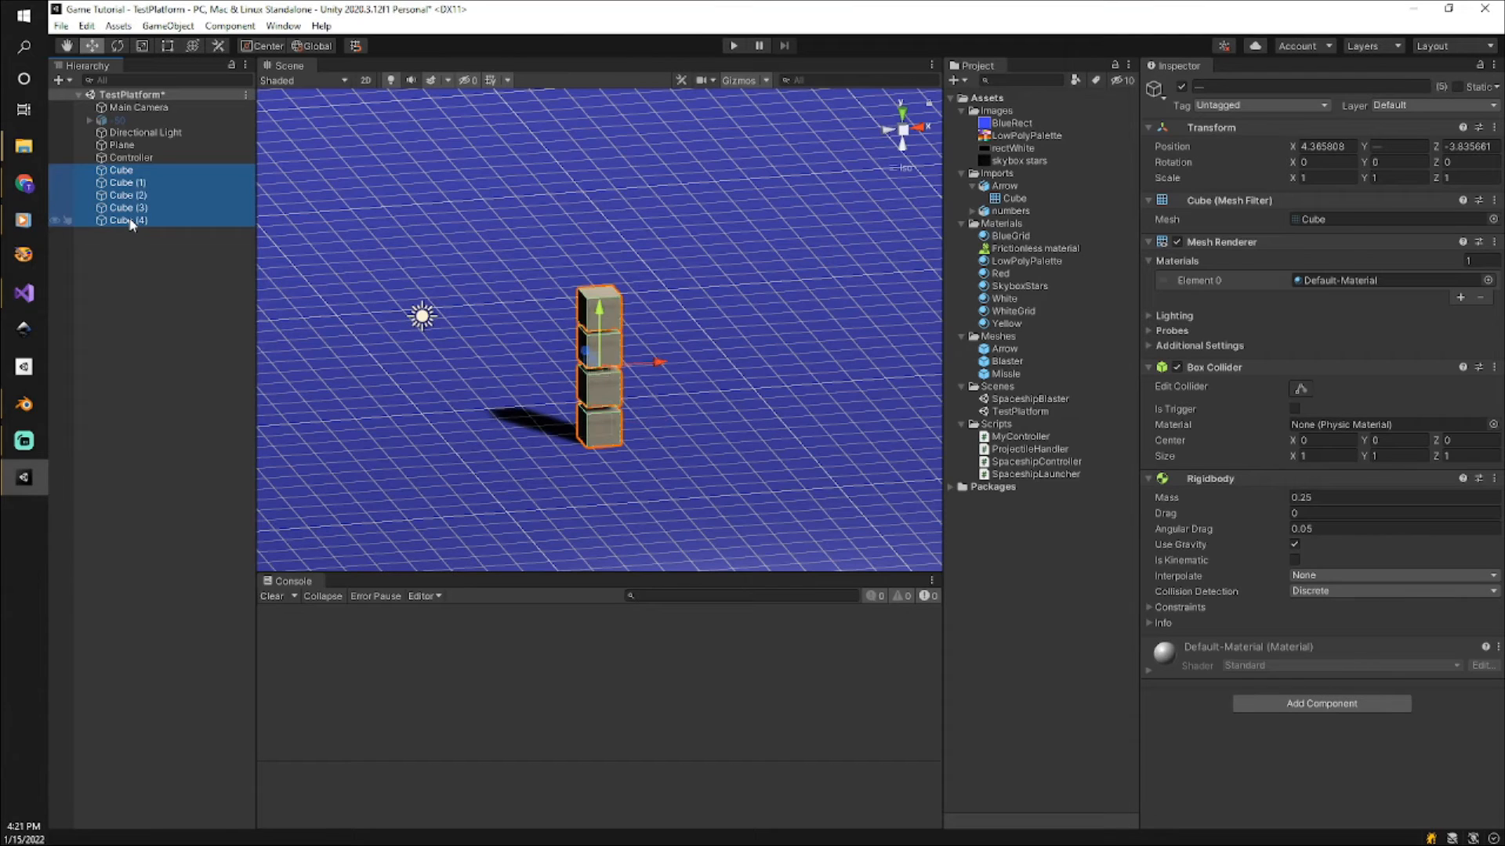
{"action": "key", "text": "ctrl+d"}
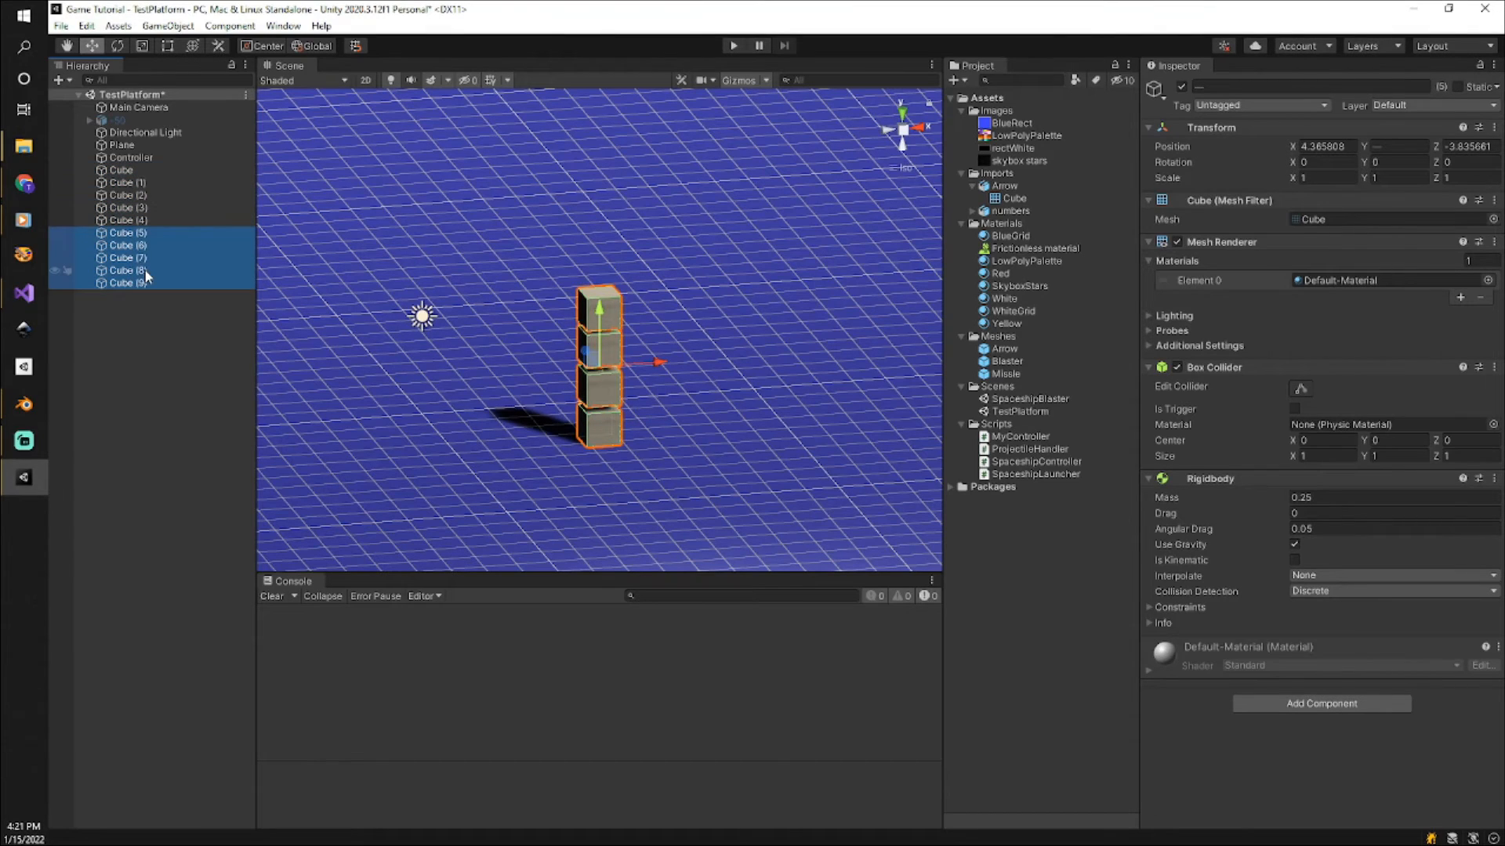
{"action": "left_click_drag", "start_coordinate": [658, 362], "coordinate": [809, 354]}
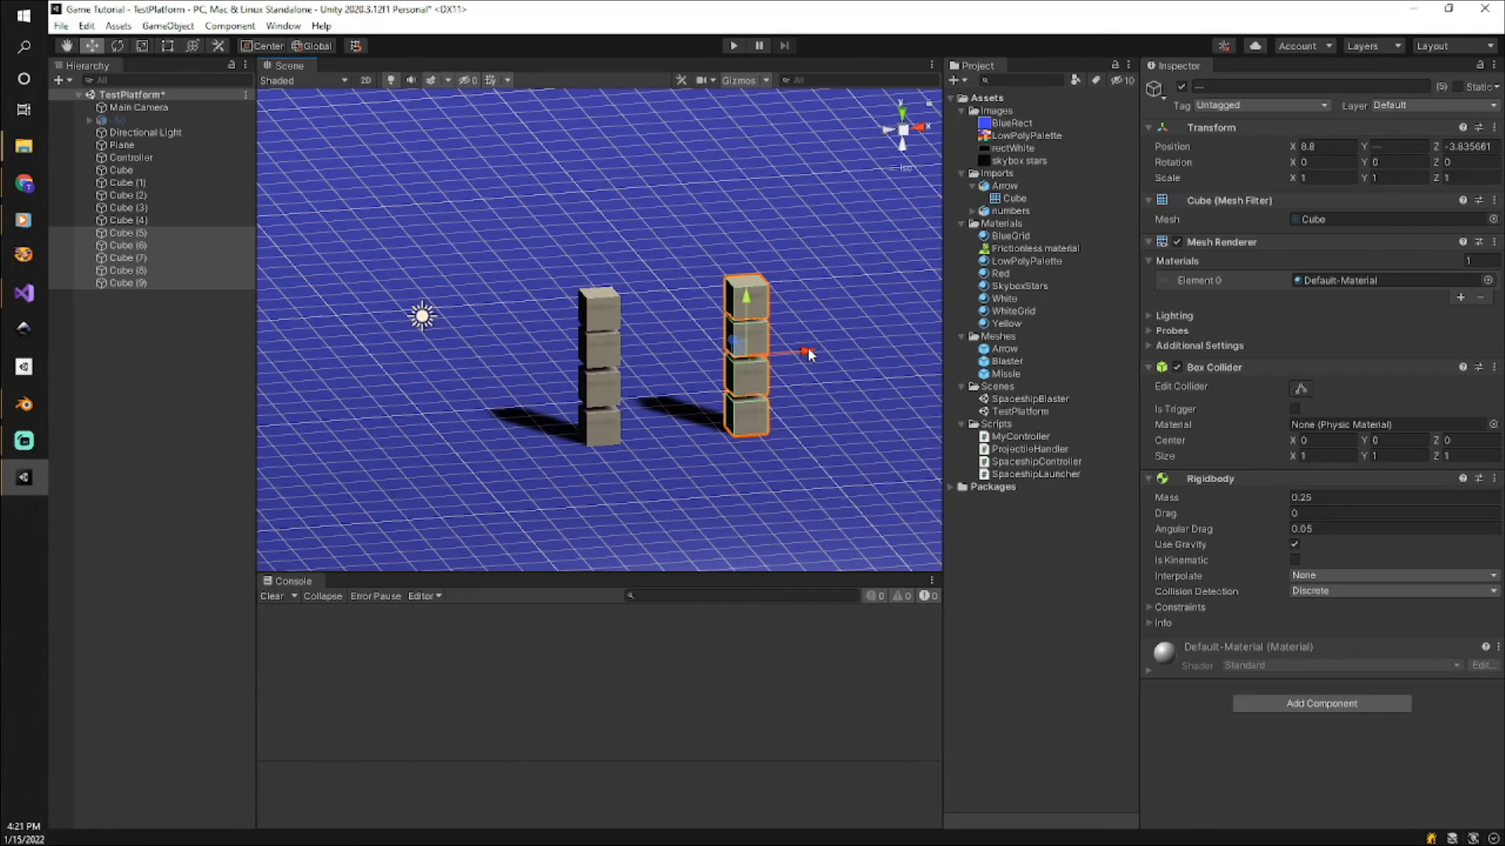
Duplicate the five cubes of the second stack and move the copies along the X axis to an X position of 13.23.
{"action": "key", "text": "ctrl+d"}
{"action": "left_click_drag", "start_coordinate": [808, 355], "coordinate": [953, 340]}
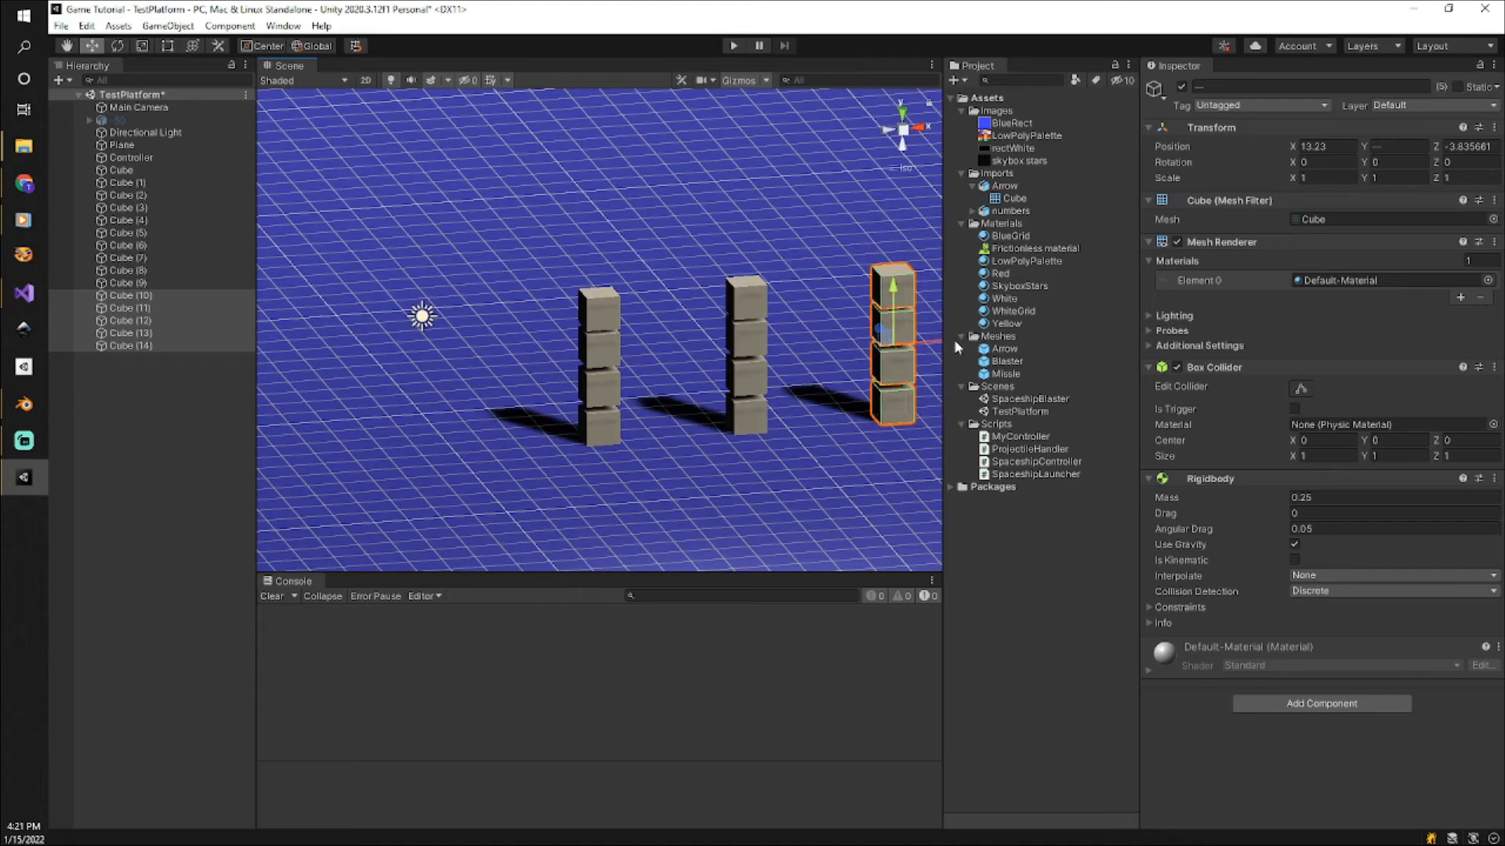
{"action": "scroll", "coordinate": [727, 470], "scroll_direction": "down", "scroll_amount": 1}
{"action": "scroll", "coordinate": [727, 470], "scroll_direction": "down", "scroll_amount": 6}
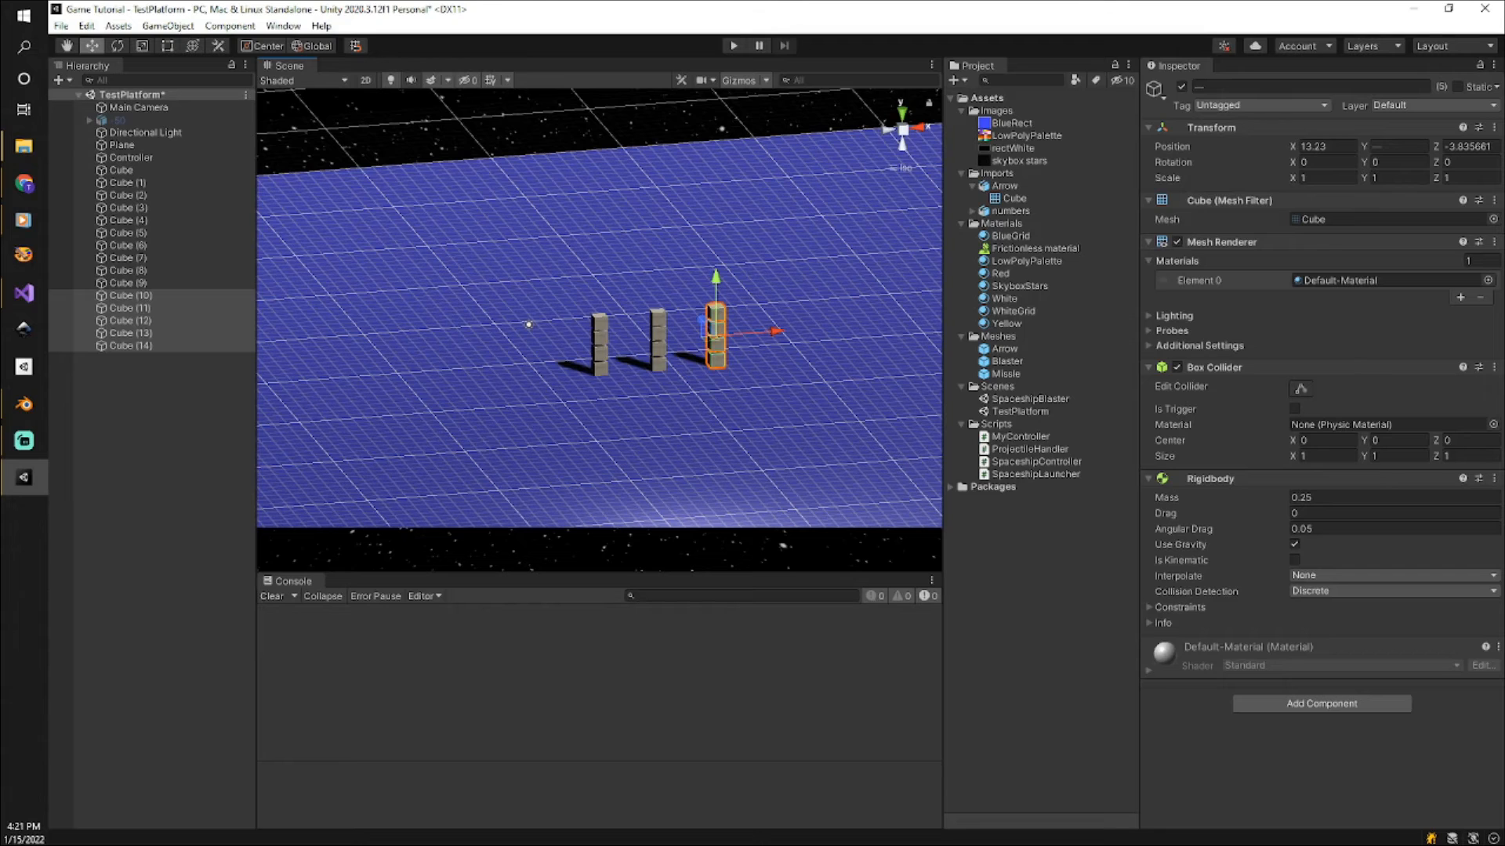
Play-test the scene with the Game view brought into sight, firing several missiles at the three cube stacks, and stop the game.
{"action": "left_click_drag", "start_coordinate": [1504, 290], "coordinate": [1268, 336]}
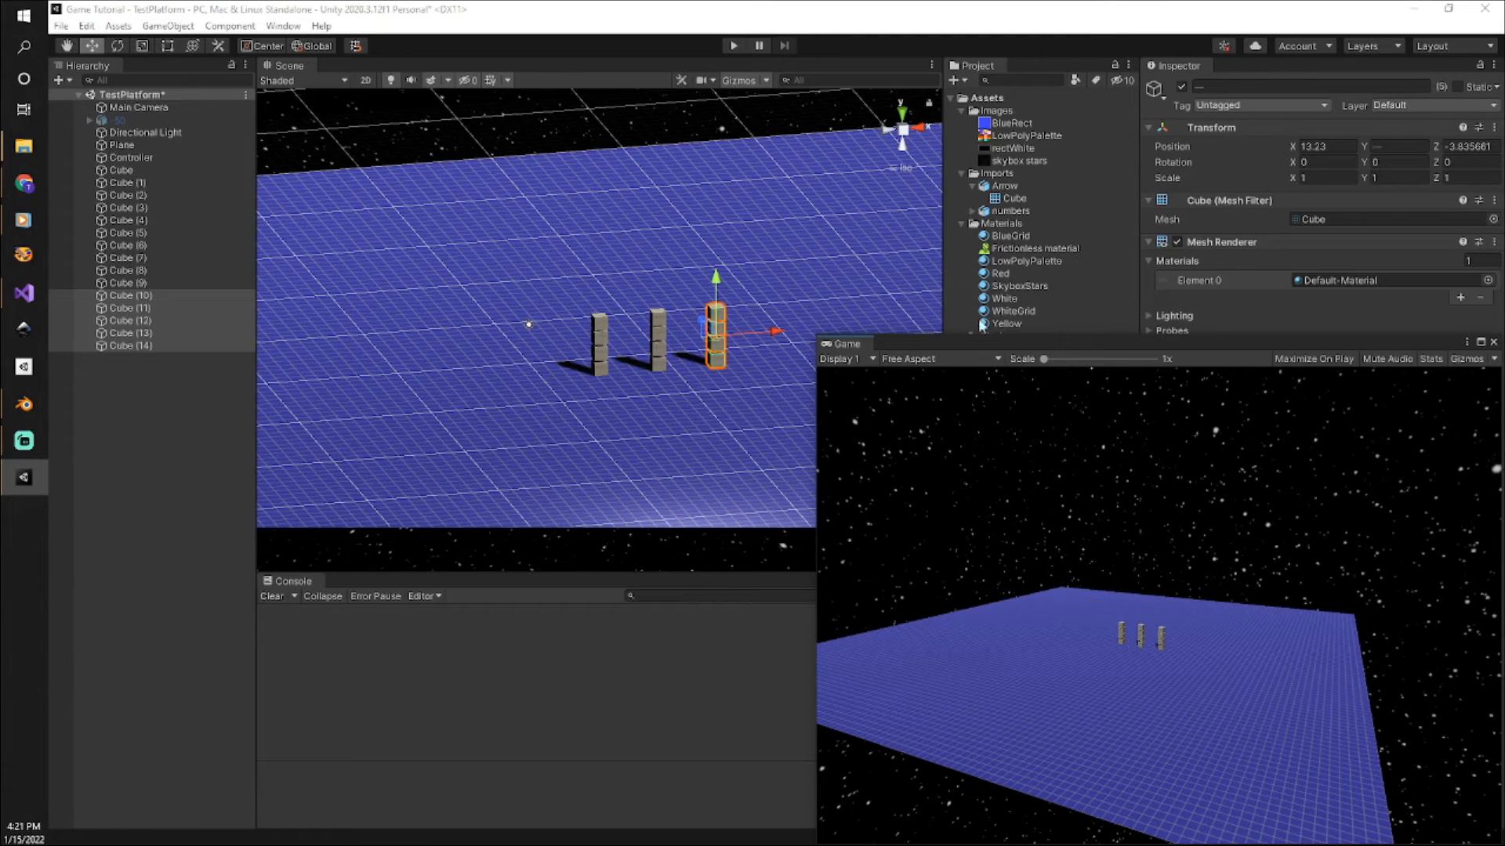
{"action": "left_click", "coordinate": [734, 45]}
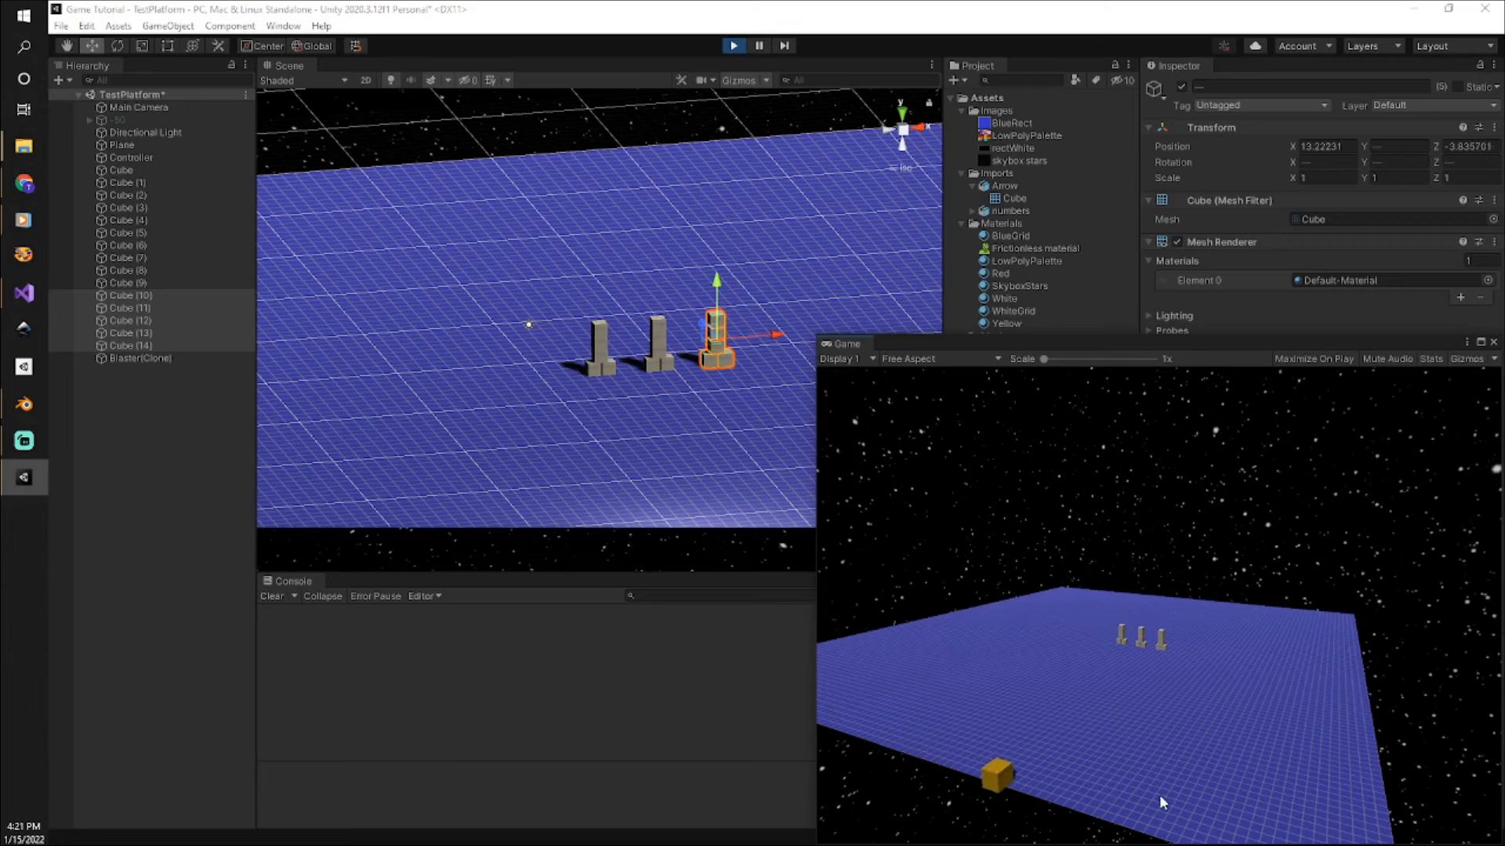
{"action": "left_click", "coordinate": [1133, 785]}
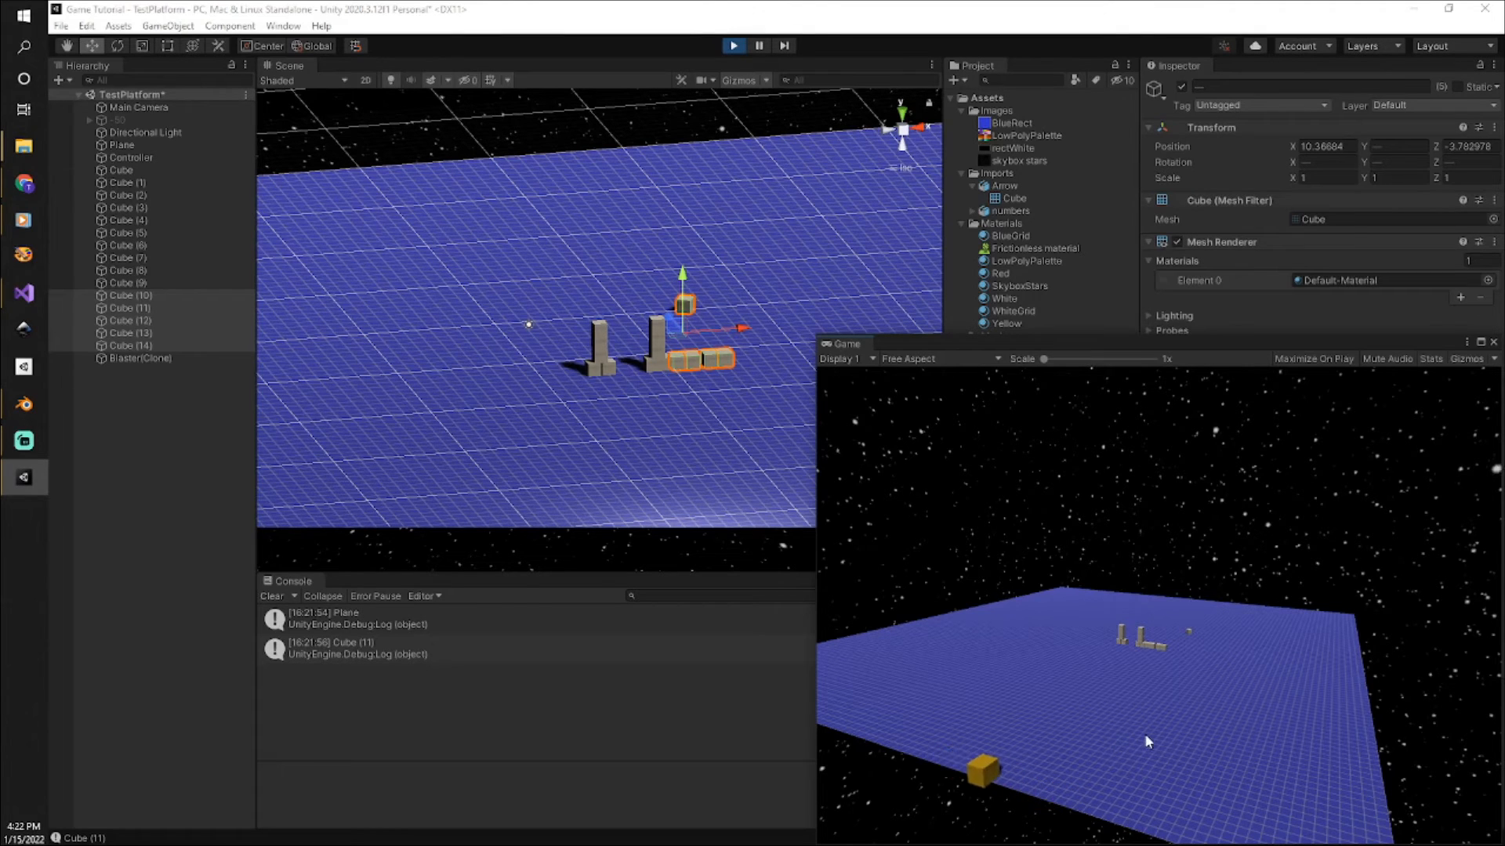
{"action": "left_click", "coordinate": [1120, 710]}
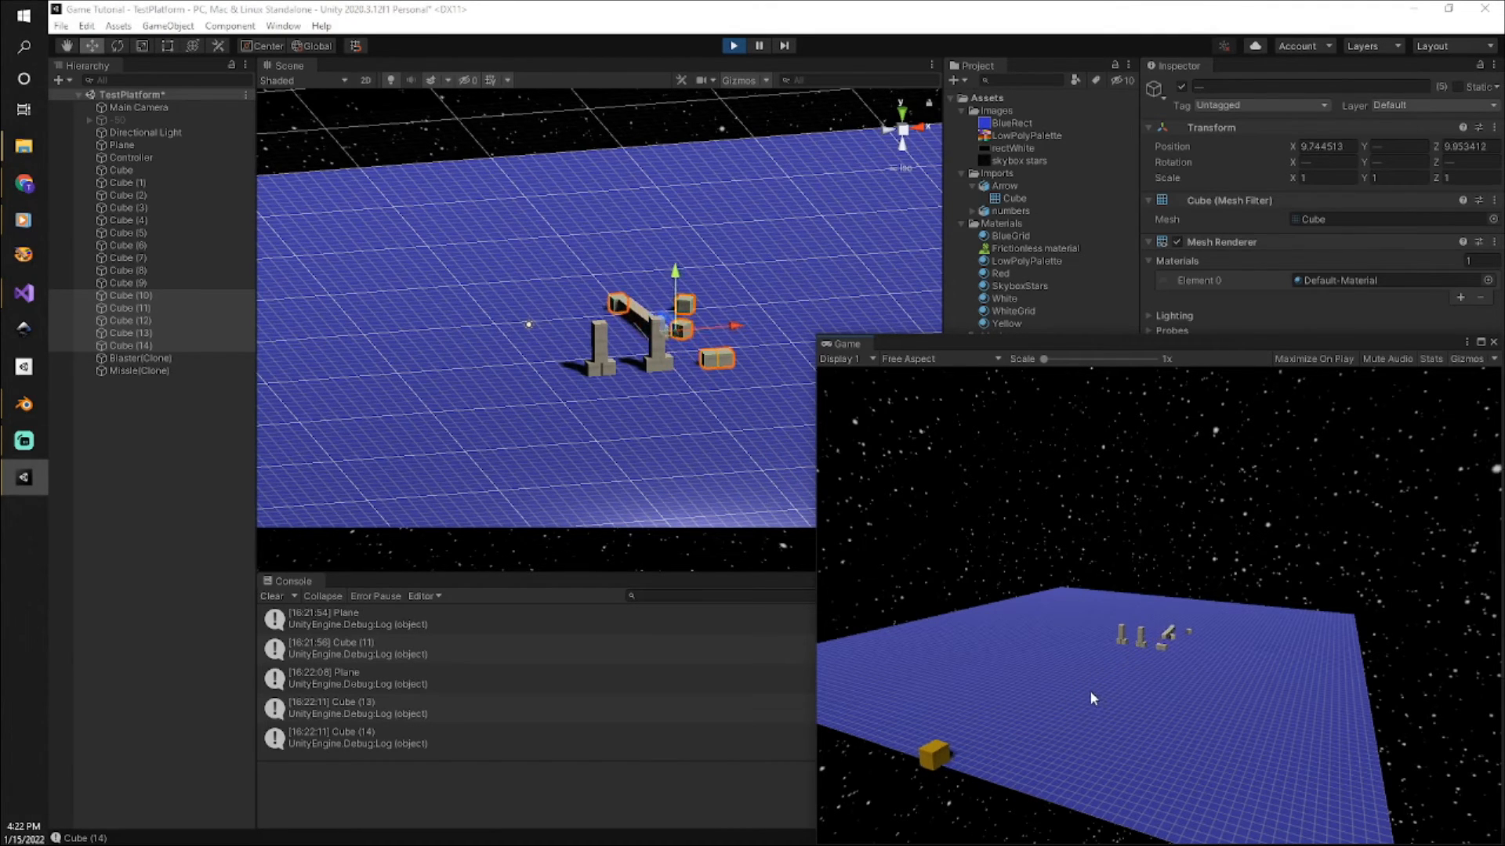
{"action": "left_click", "coordinate": [1063, 679]}
{"action": "left_click", "coordinate": [1053, 675]}
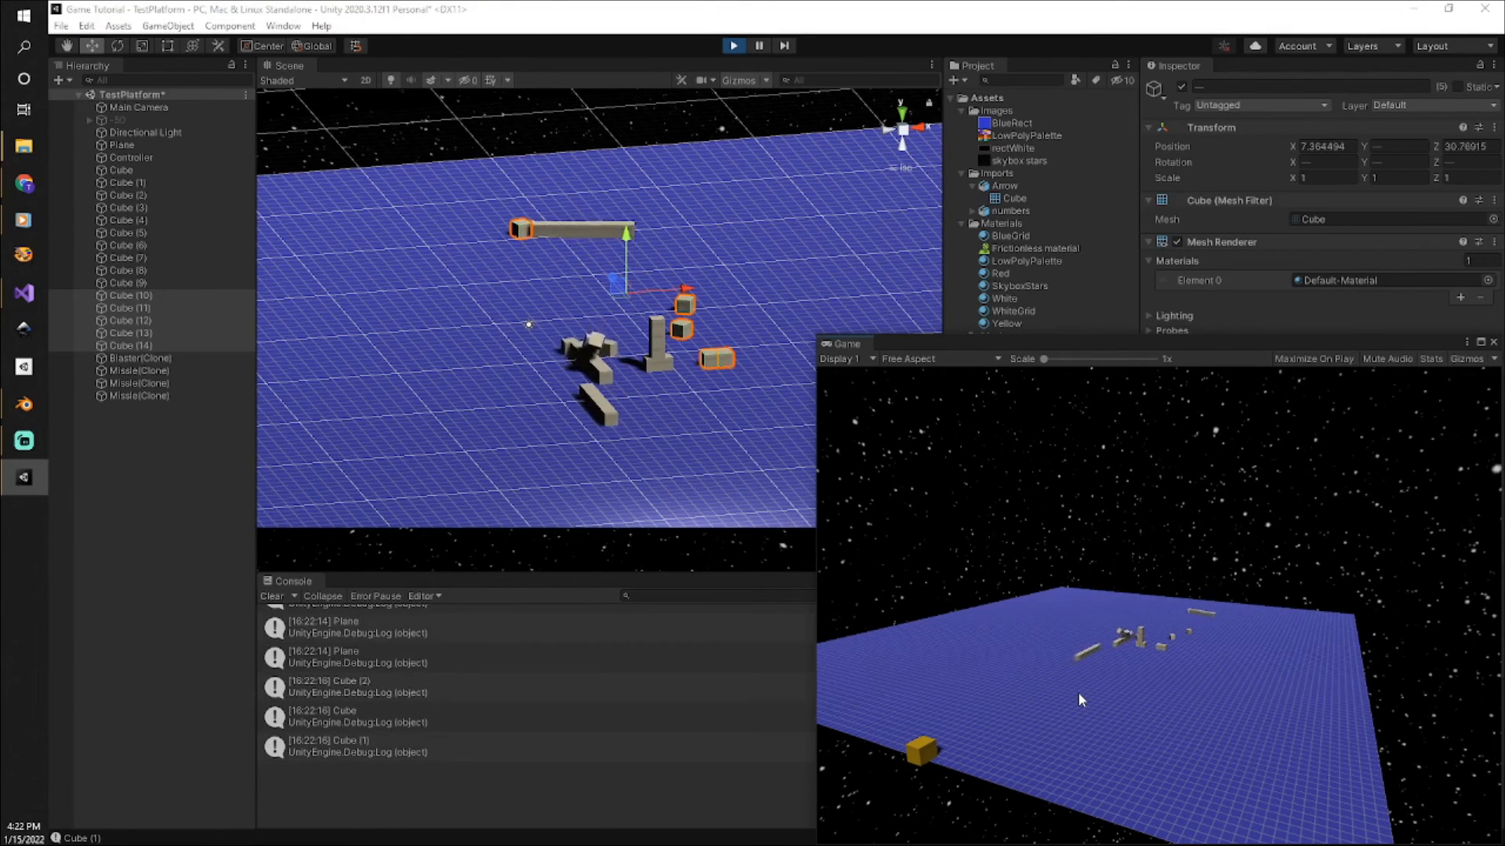
{"action": "left_click", "coordinate": [1078, 693]}
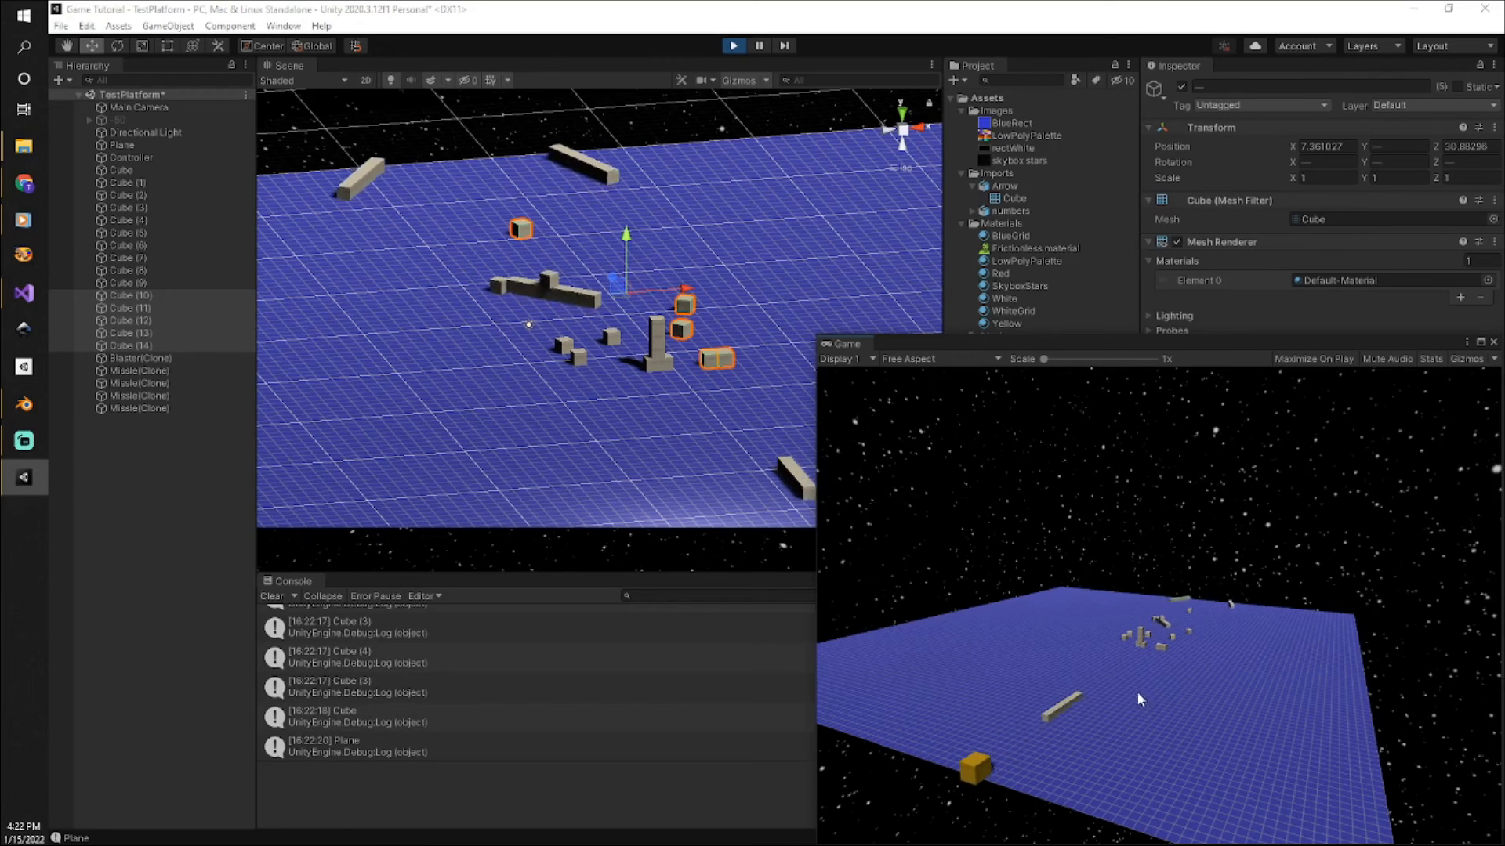
{"action": "left_click", "coordinate": [1127, 687]}
{"action": "left_click", "coordinate": [1097, 676]}
{"action": "left_click", "coordinate": [1072, 673]}
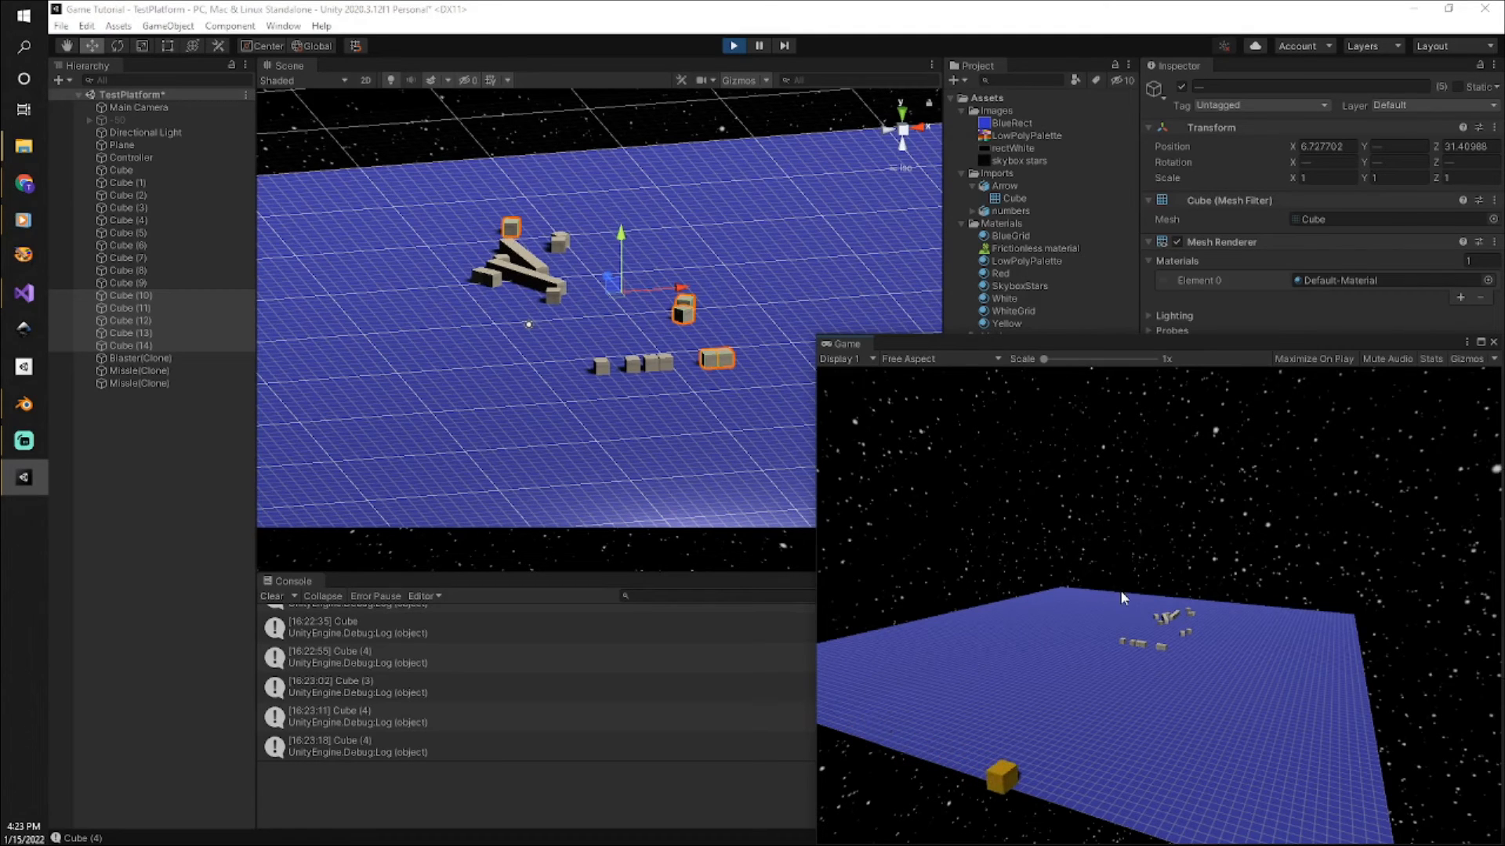
{"action": "left_click", "coordinate": [734, 46]}
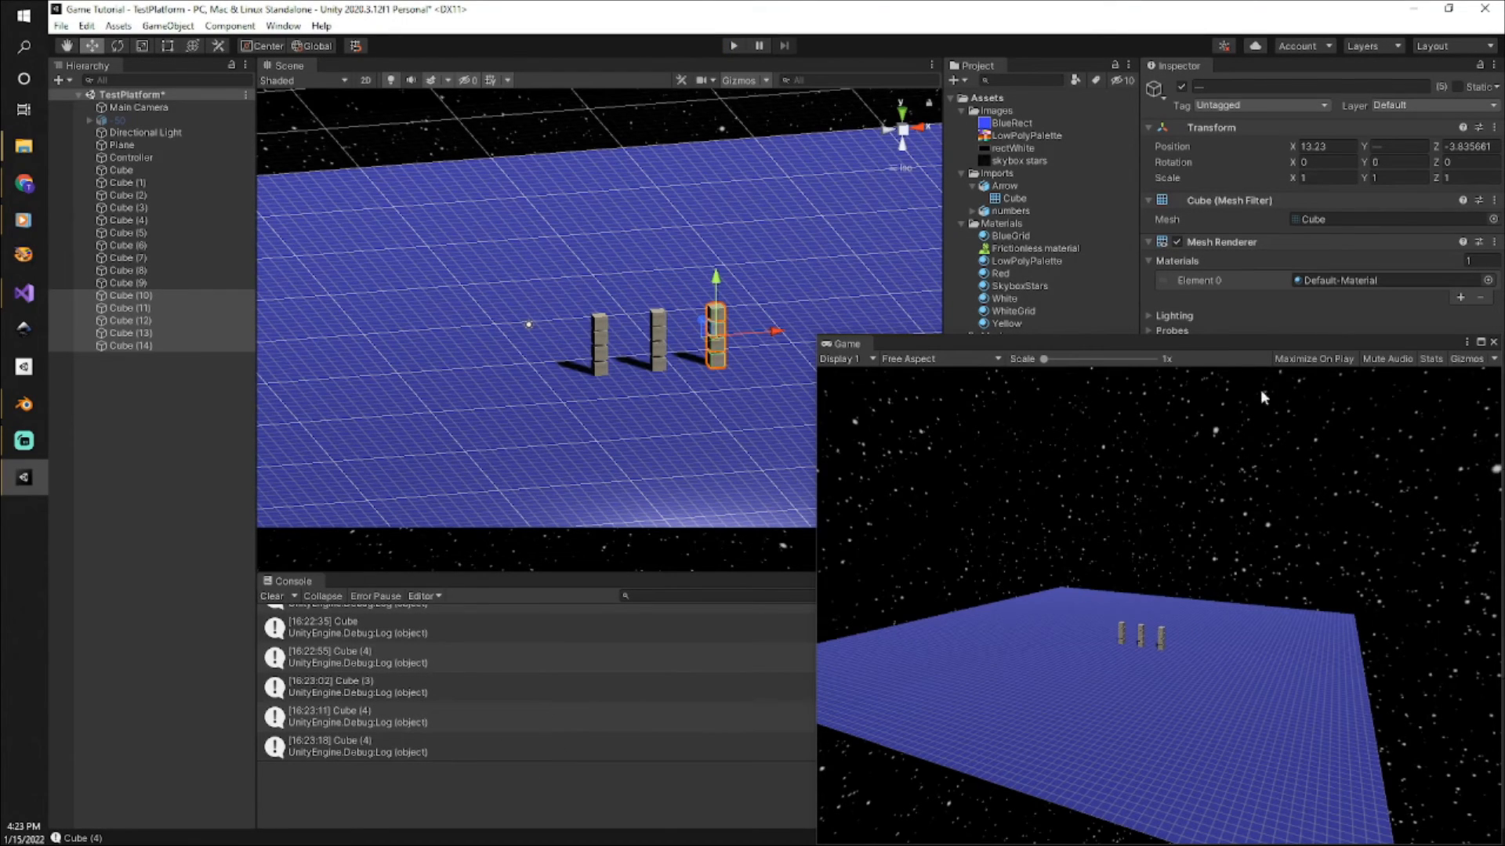
{"action": "left_click_drag", "start_coordinate": [1269, 342], "coordinate": [1504, 276]}
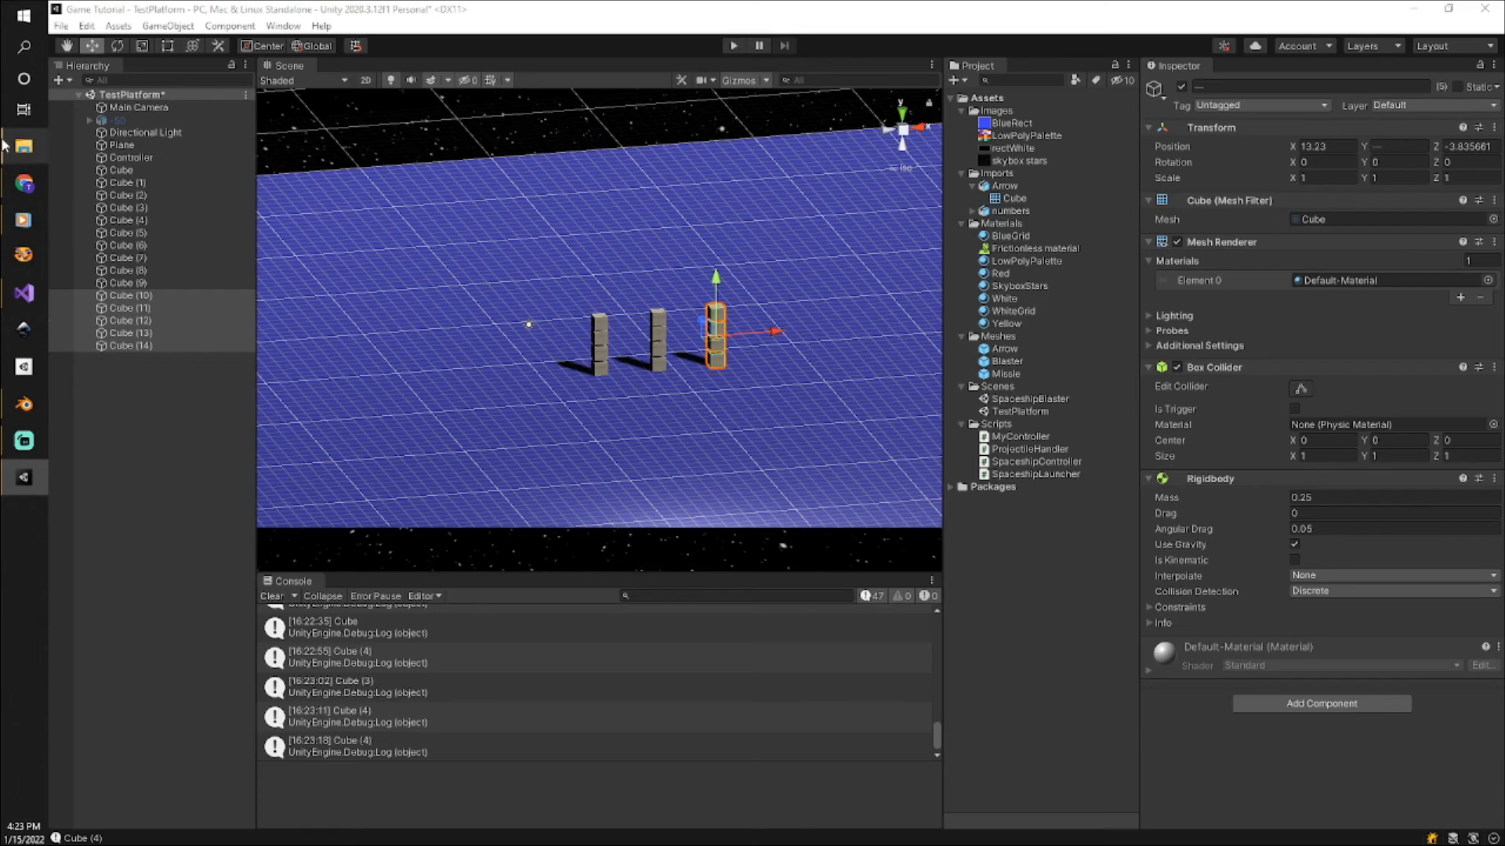
Switch to Visual Studio and review the OnCollisionEnter method in ProjectileHandler.cs, including its collision parameter and the logged collision.transform.name.
{"action": "mouse_move", "coordinate": [29, 298]}
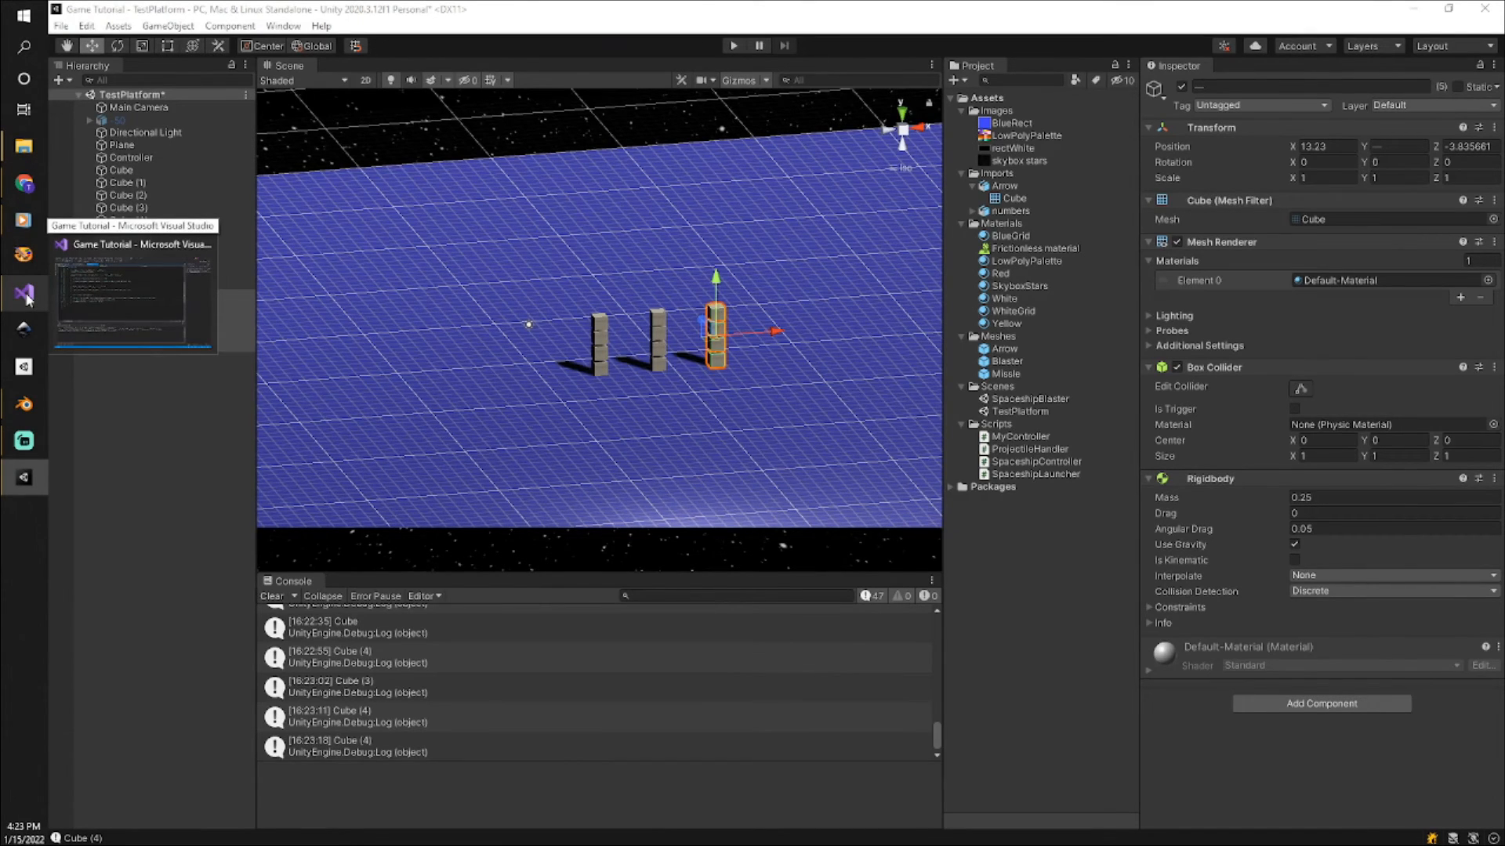
{"action": "left_click", "coordinate": [26, 296]}
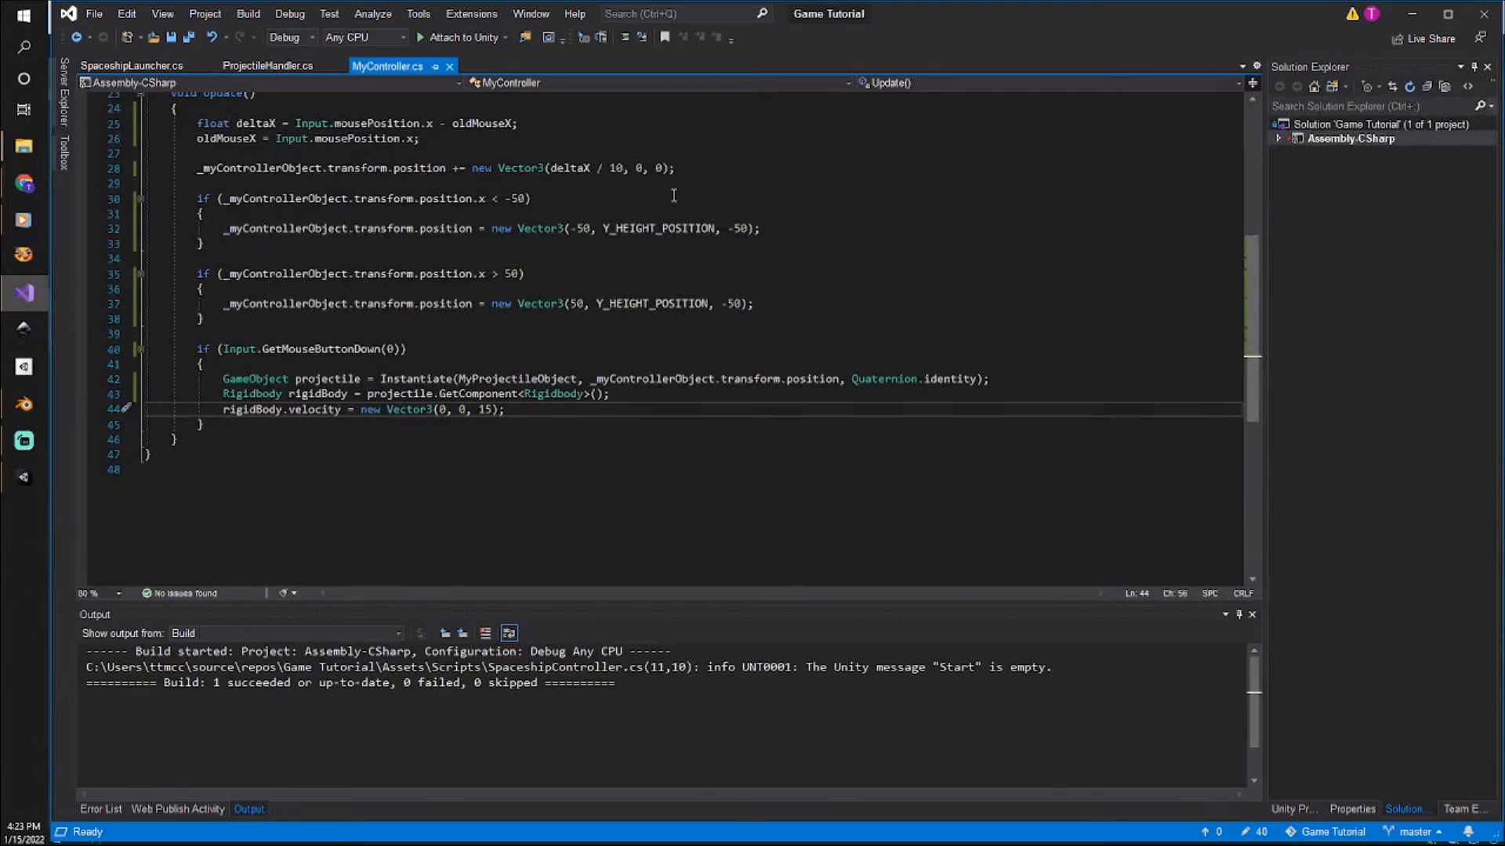
{"action": "left_click", "coordinate": [283, 69]}
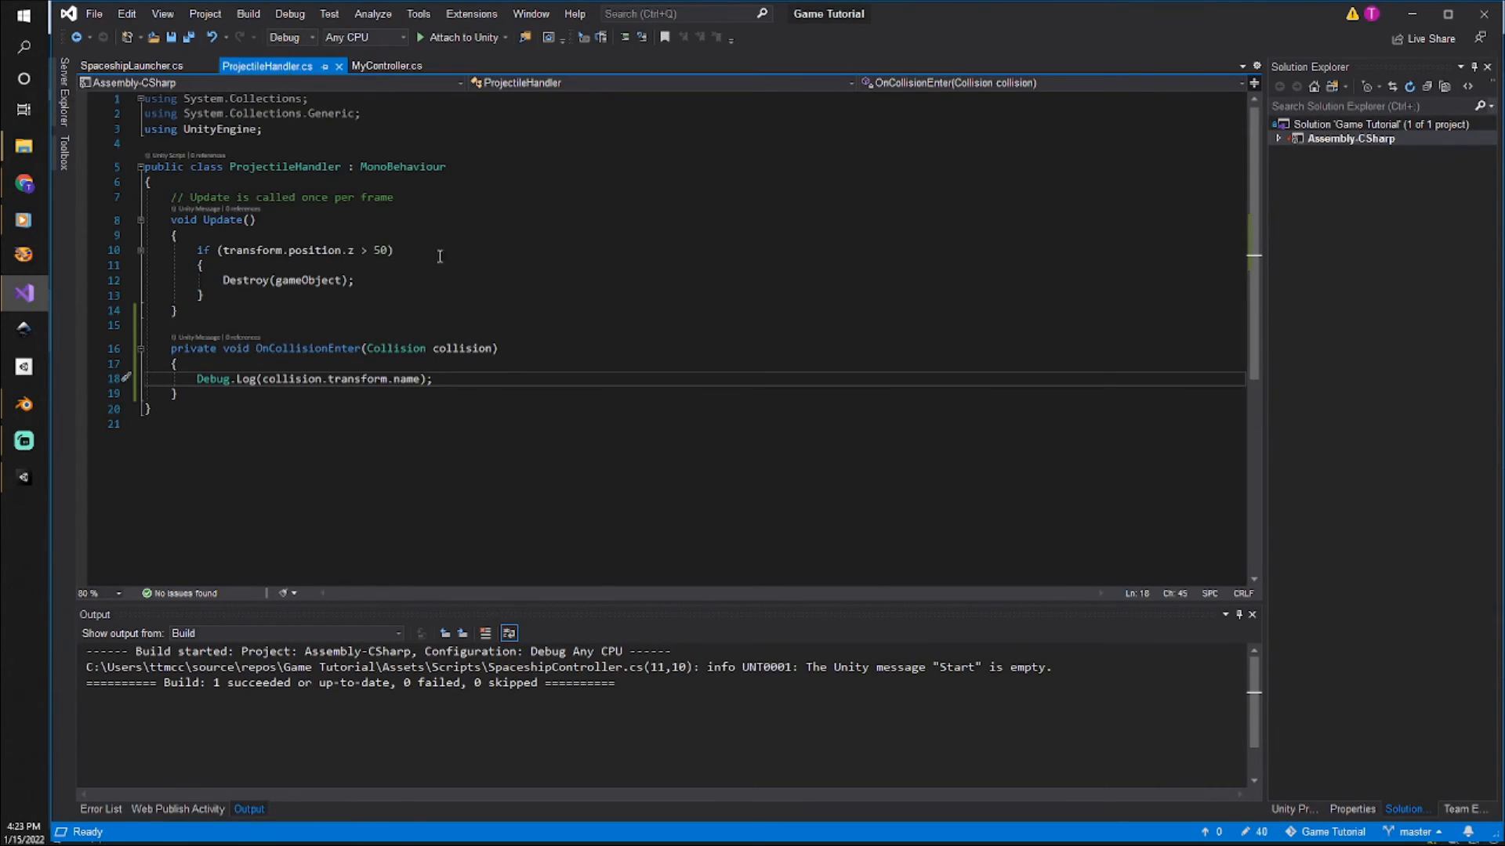
{"action": "left_click", "coordinate": [408, 424]}
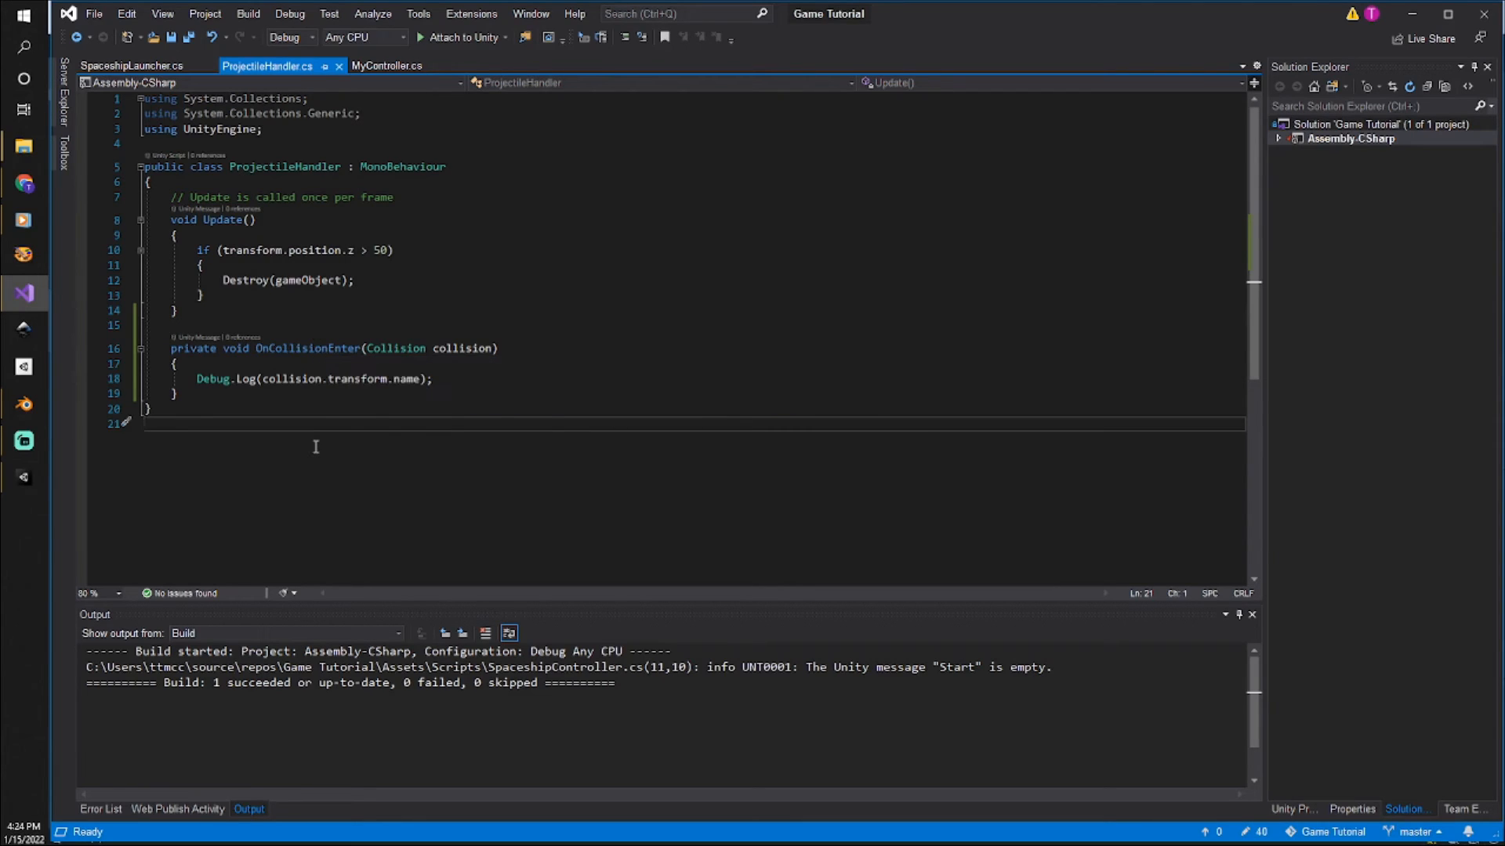
{"action": "mouse_move", "coordinate": [402, 348]}
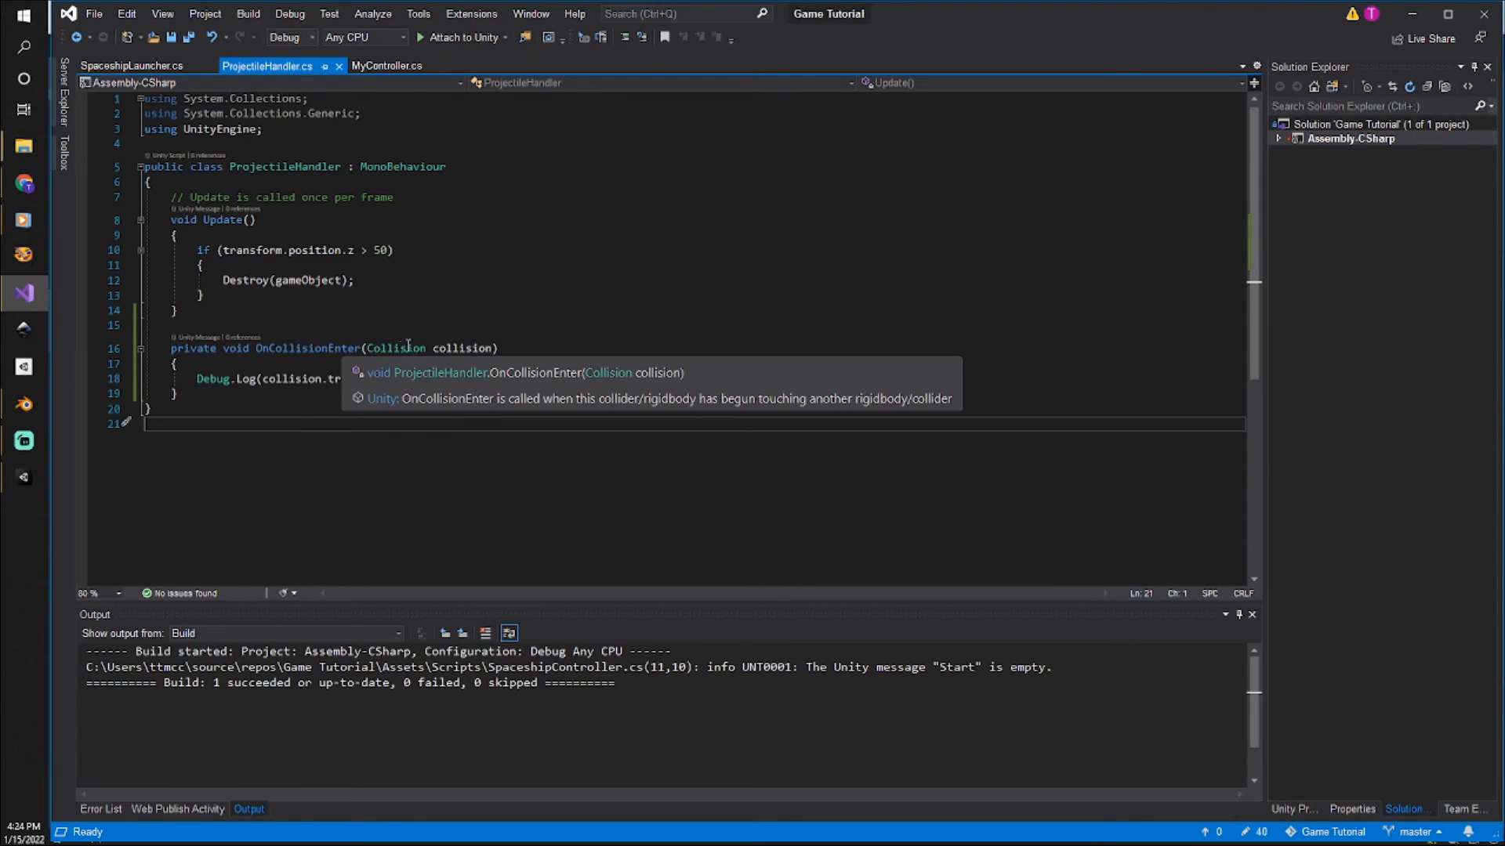
{"action": "left_click", "coordinate": [468, 348]}
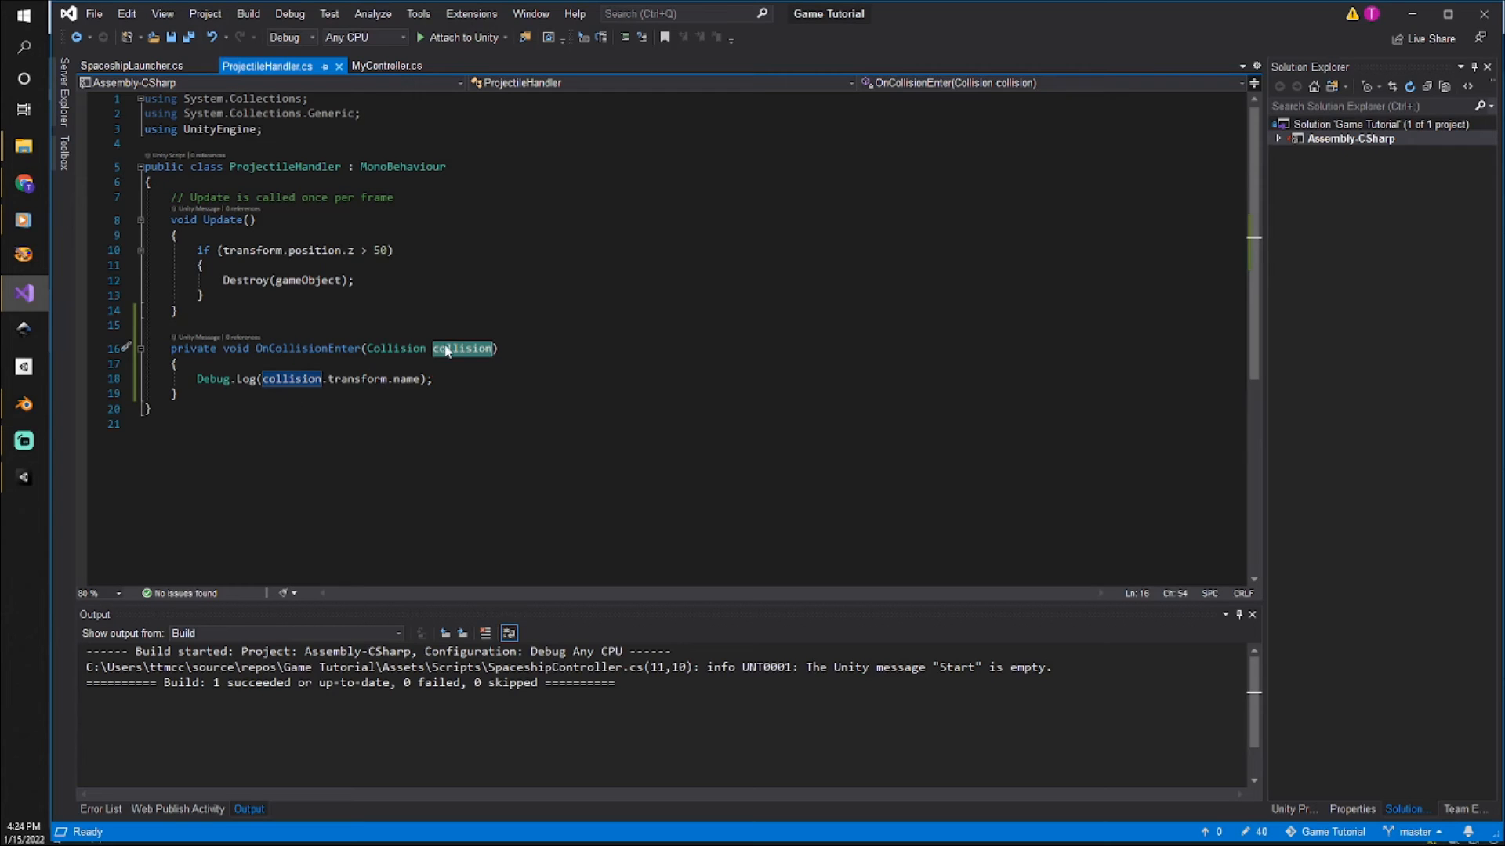
{"action": "left_click", "coordinate": [441, 383]}
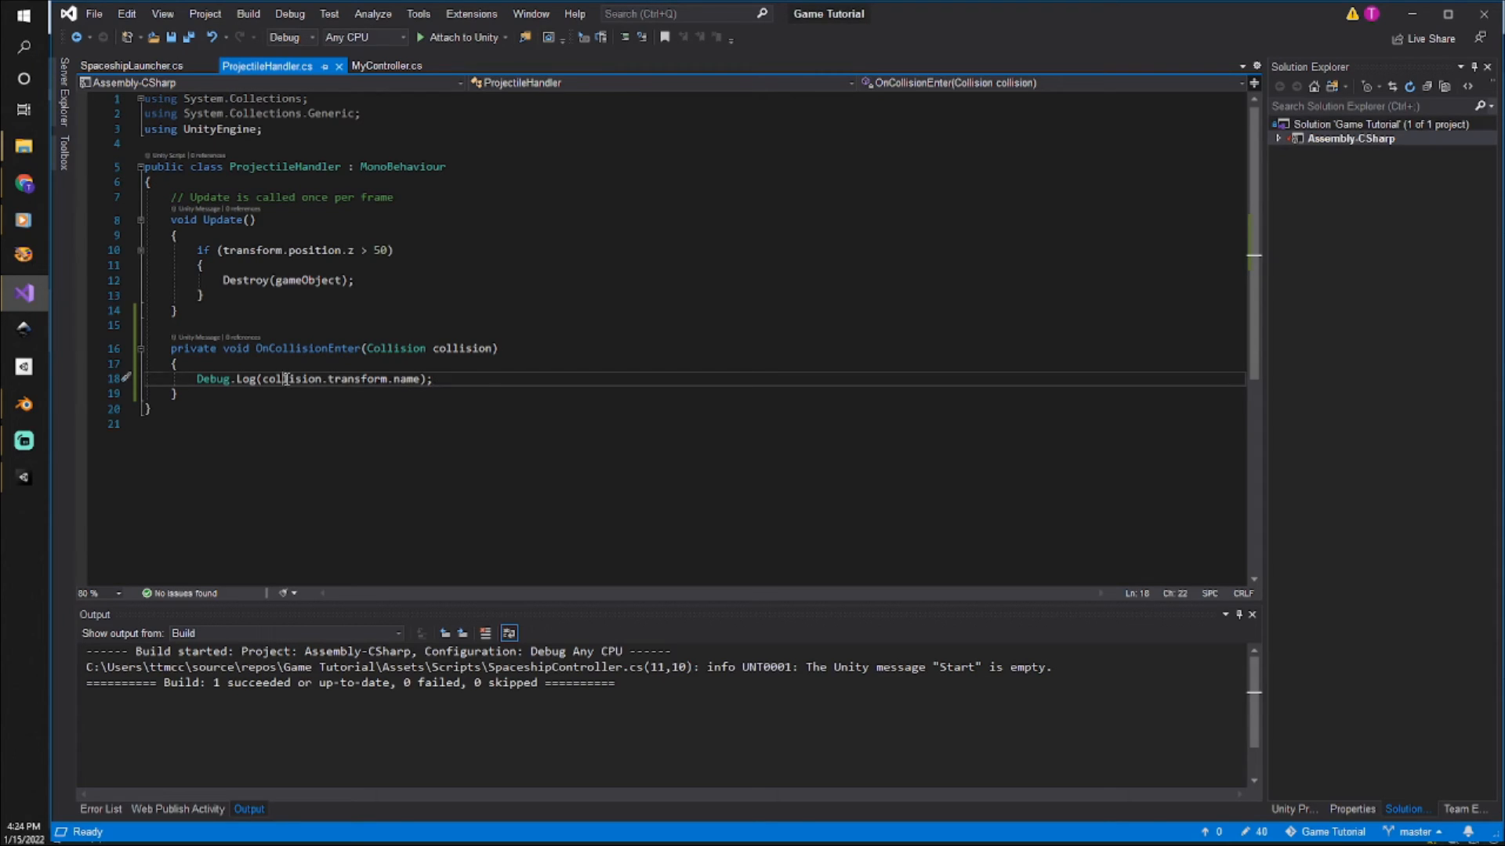
{"action": "double_click", "coordinate": [287, 380]}
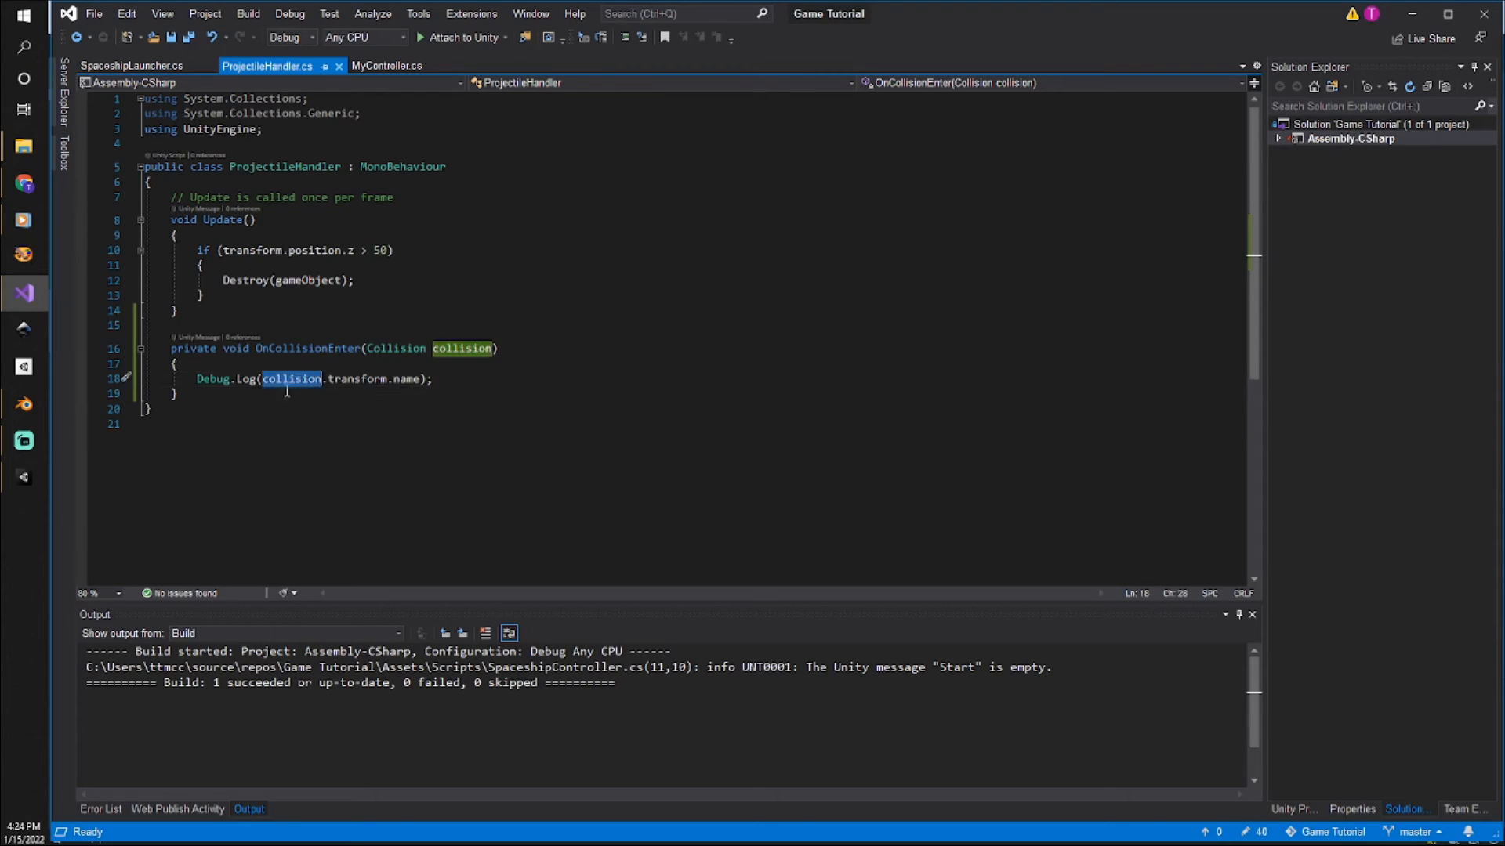
{"action": "double_click", "coordinate": [350, 379]}
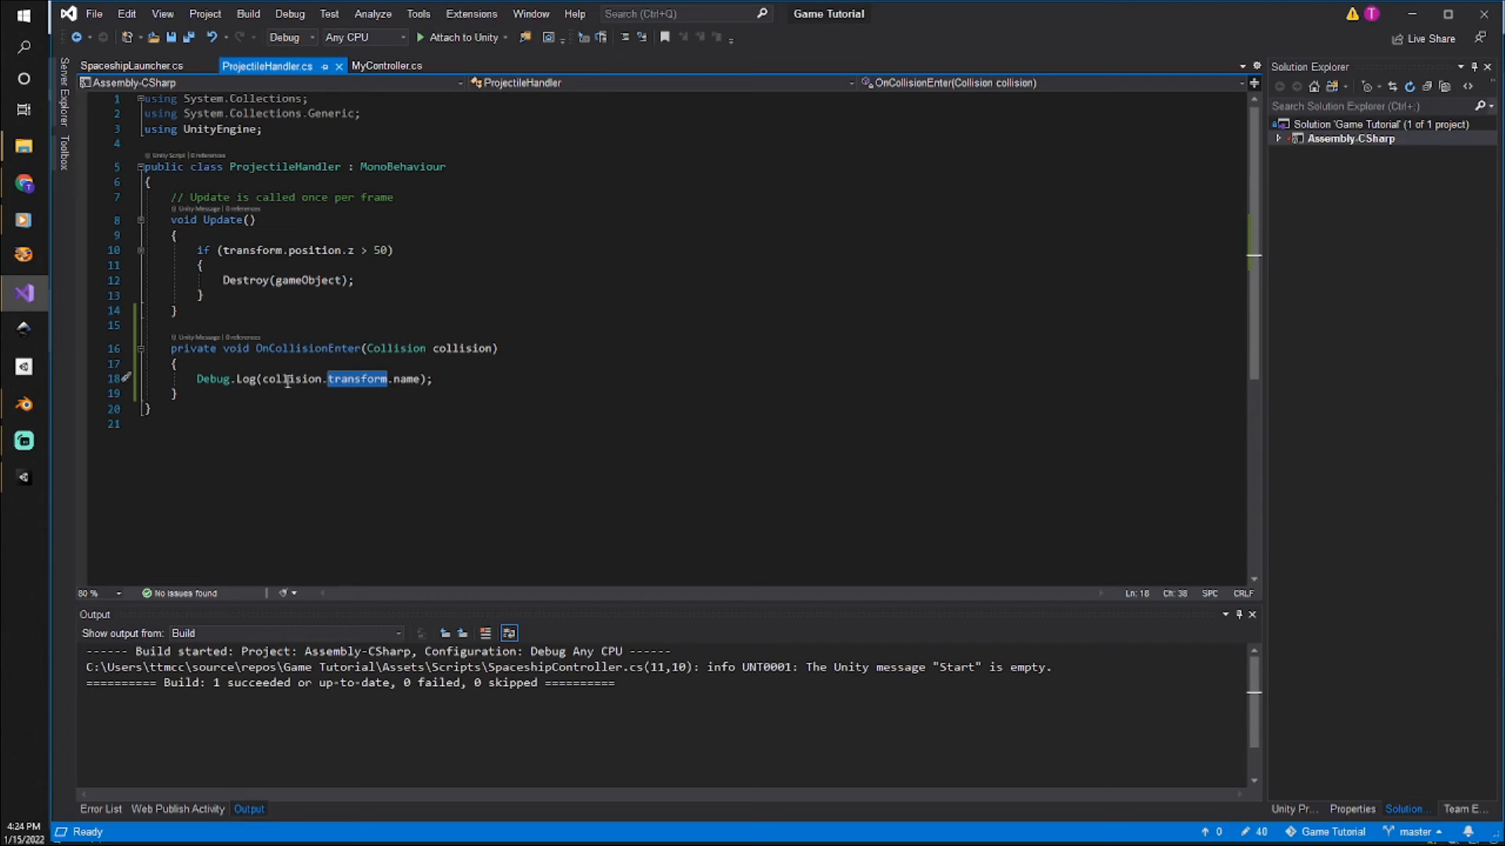
{"action": "double_click", "coordinate": [408, 379]}
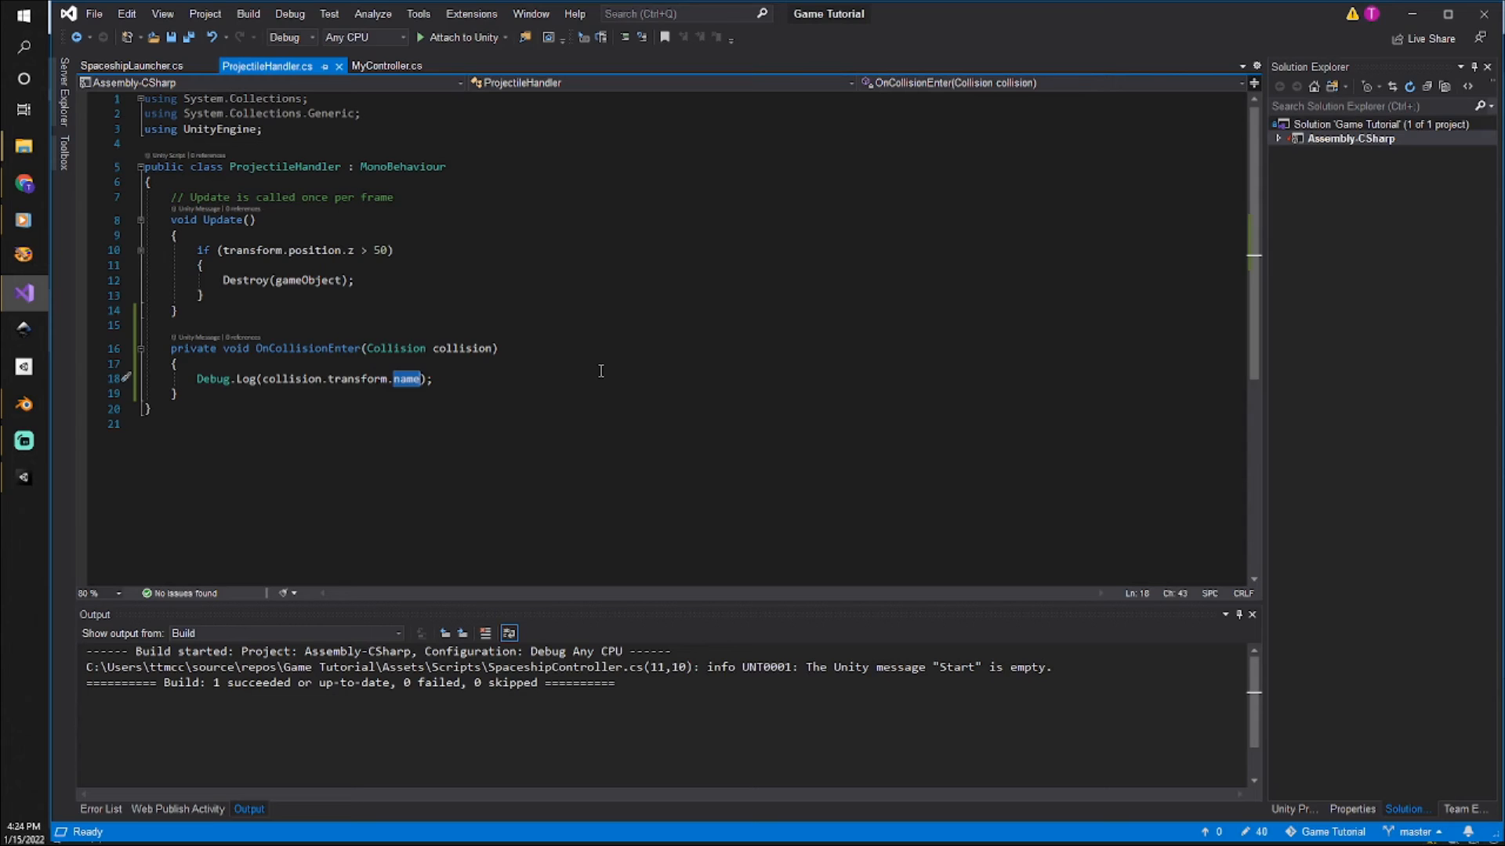
Switch back to Unity and rename the bottom cube of the first stack to "My collision cube".
{"action": "left_click", "coordinate": [35, 474]}
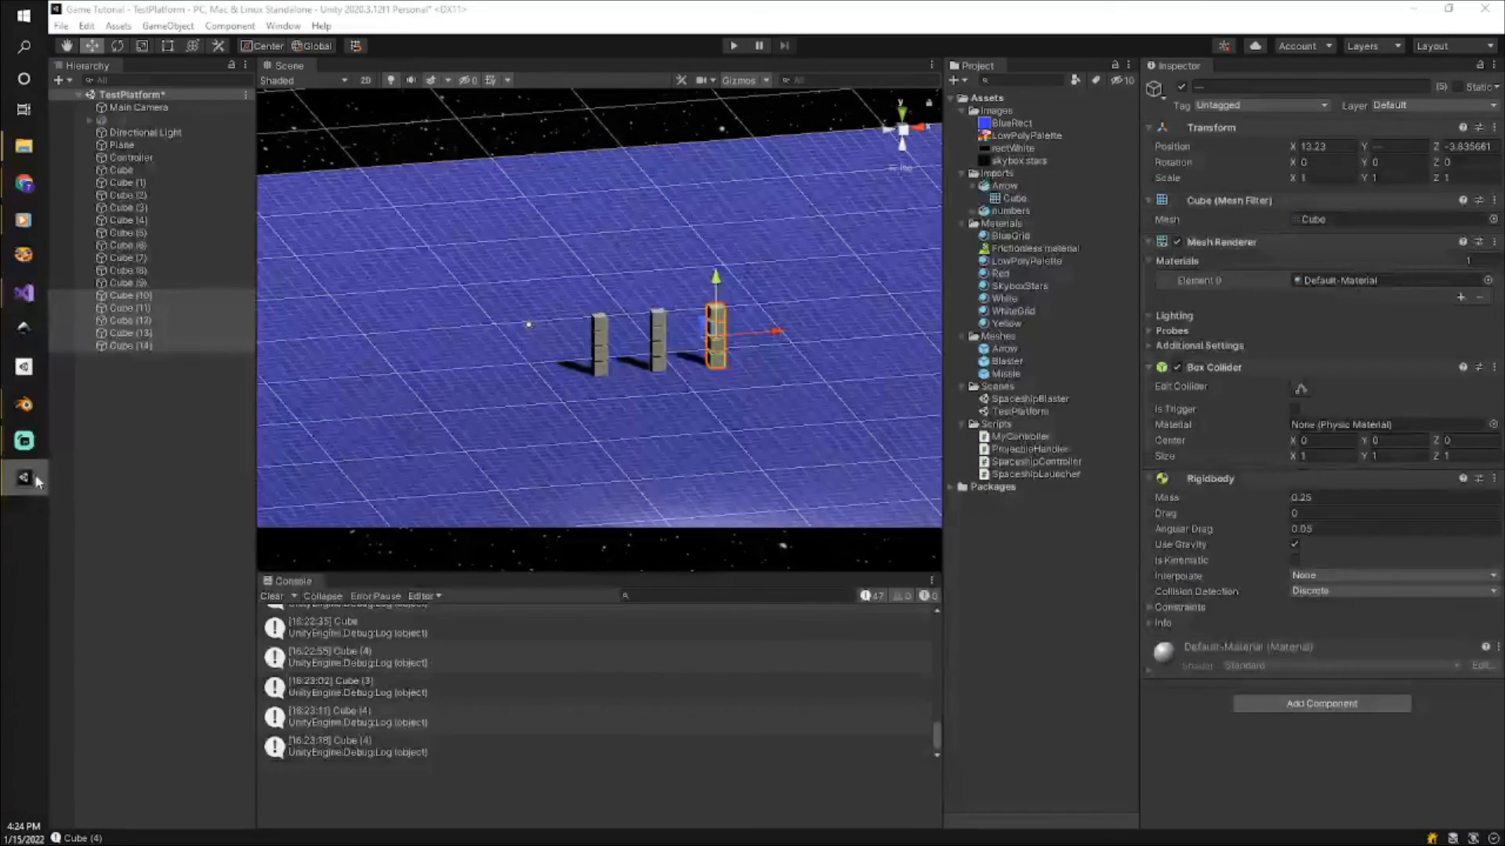
{"action": "left_click", "coordinate": [595, 367]}
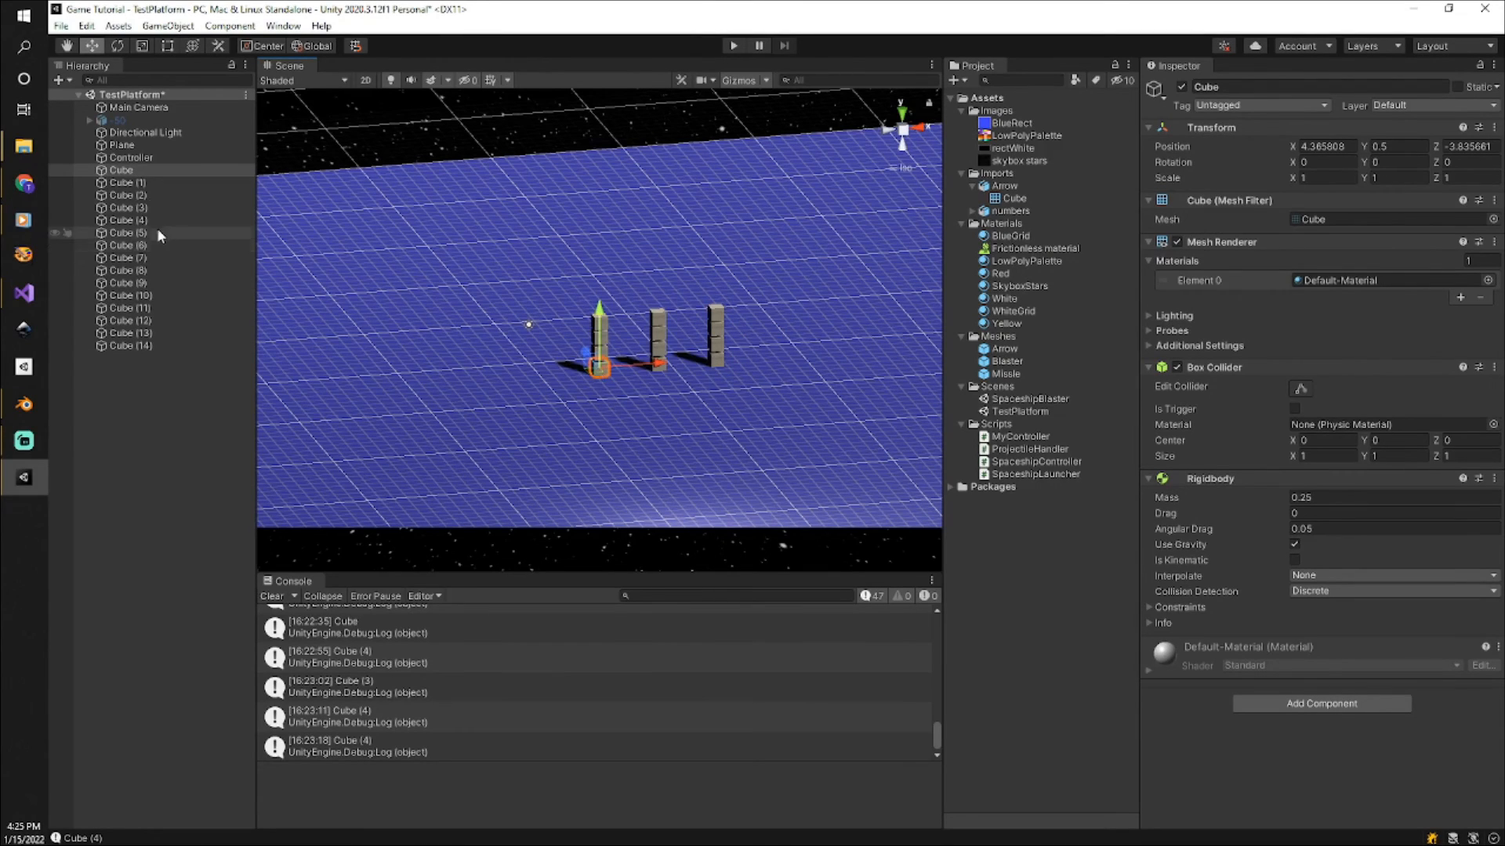
{"action": "left_click", "coordinate": [1244, 86]}
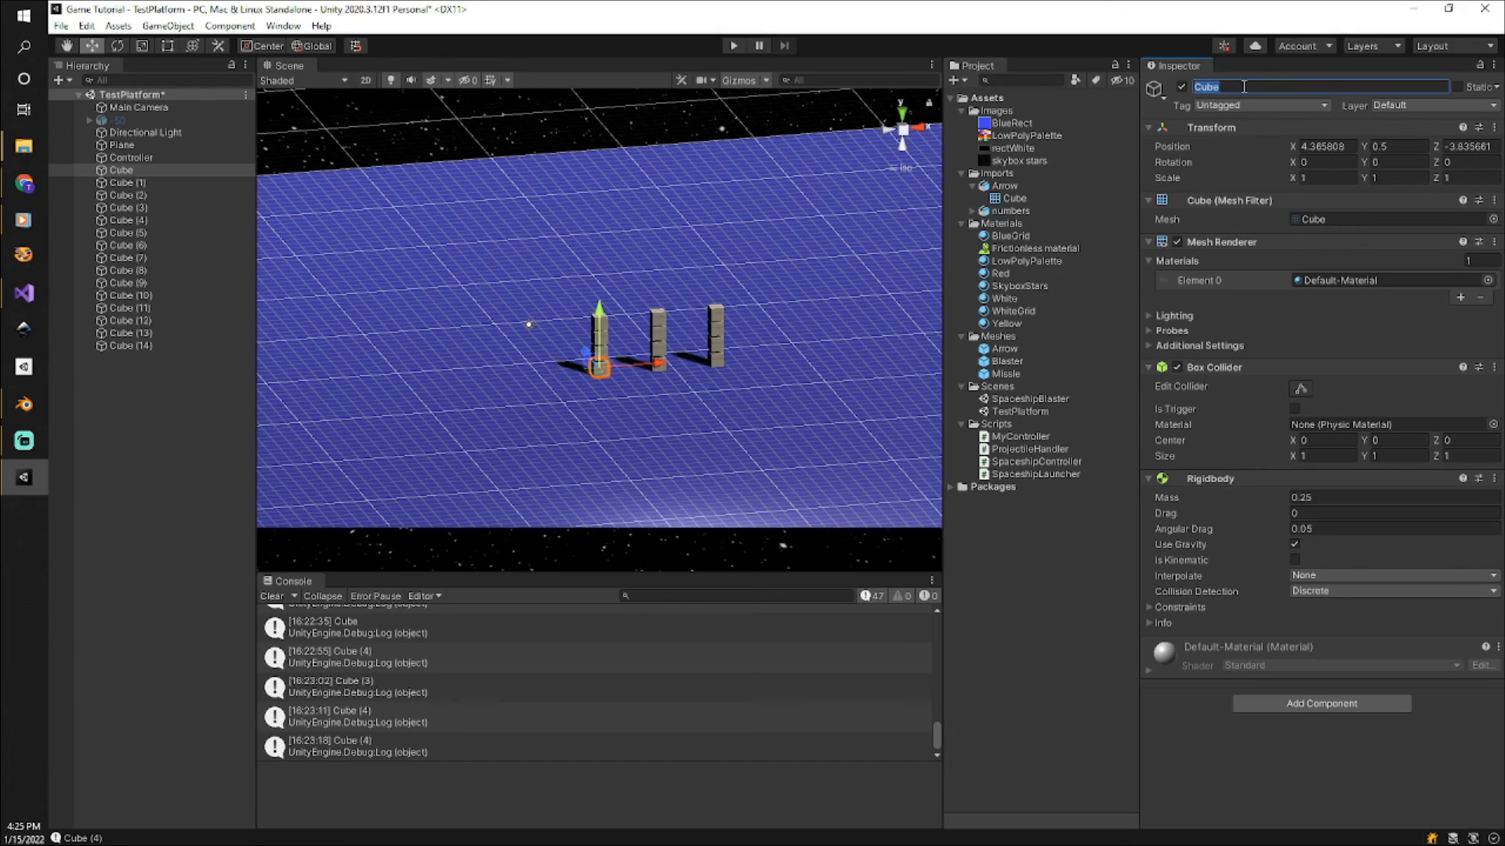
{"action": "type", "text": "My collision cube"}
{"action": "key", "text": "Return"}
{"action": "left_click", "coordinate": [610, 394]}
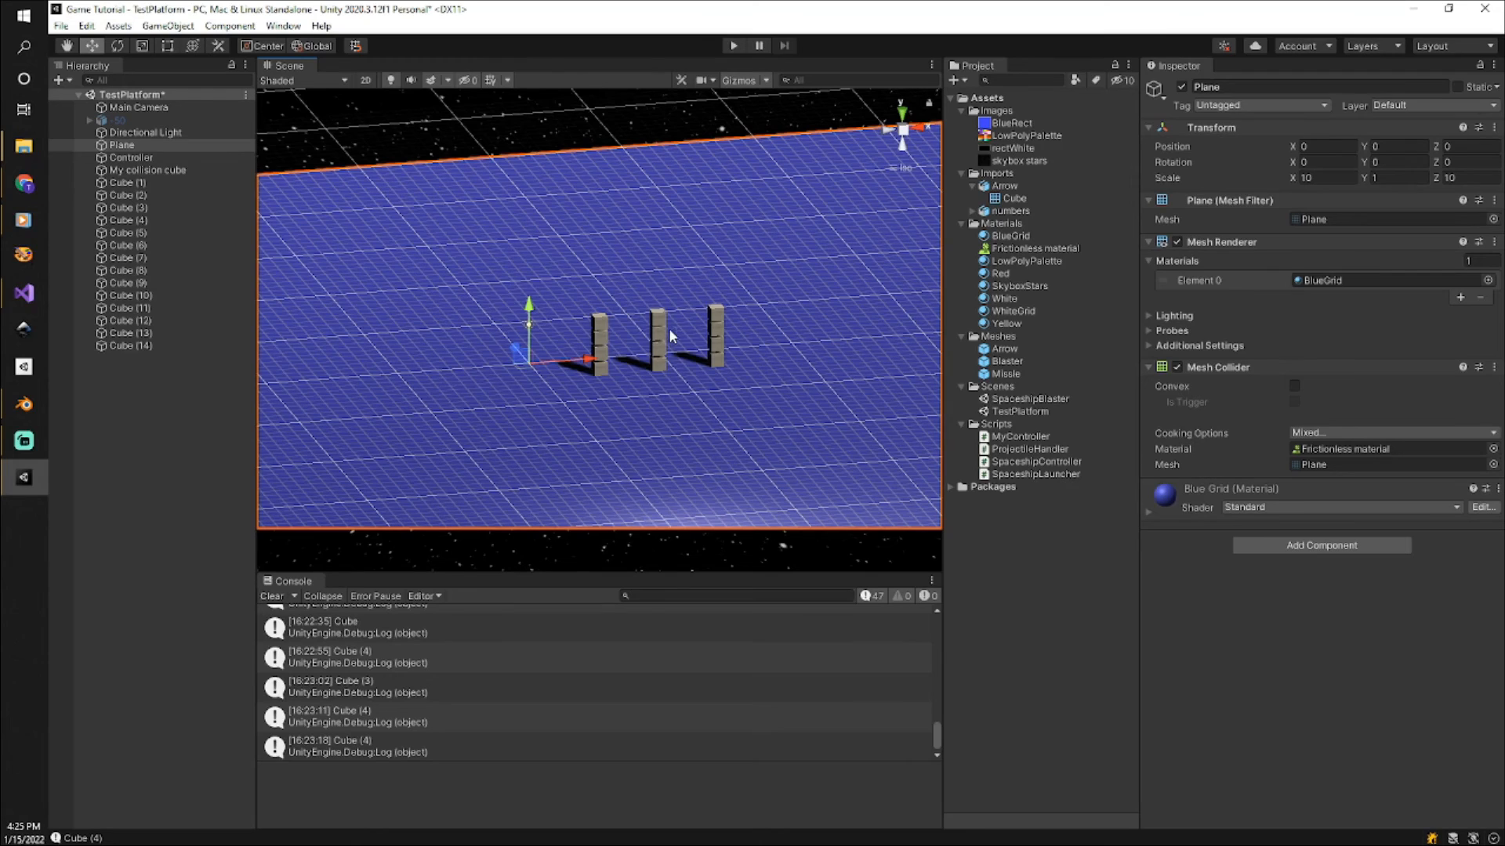
Play-test the scene again, firing missiles at the stack containing My collision cube, and review the object names logged in the Console.
{"action": "left_click_drag", "start_coordinate": [1503, 340], "coordinate": [1171, 344]}
{"action": "left_click", "coordinate": [733, 45]}
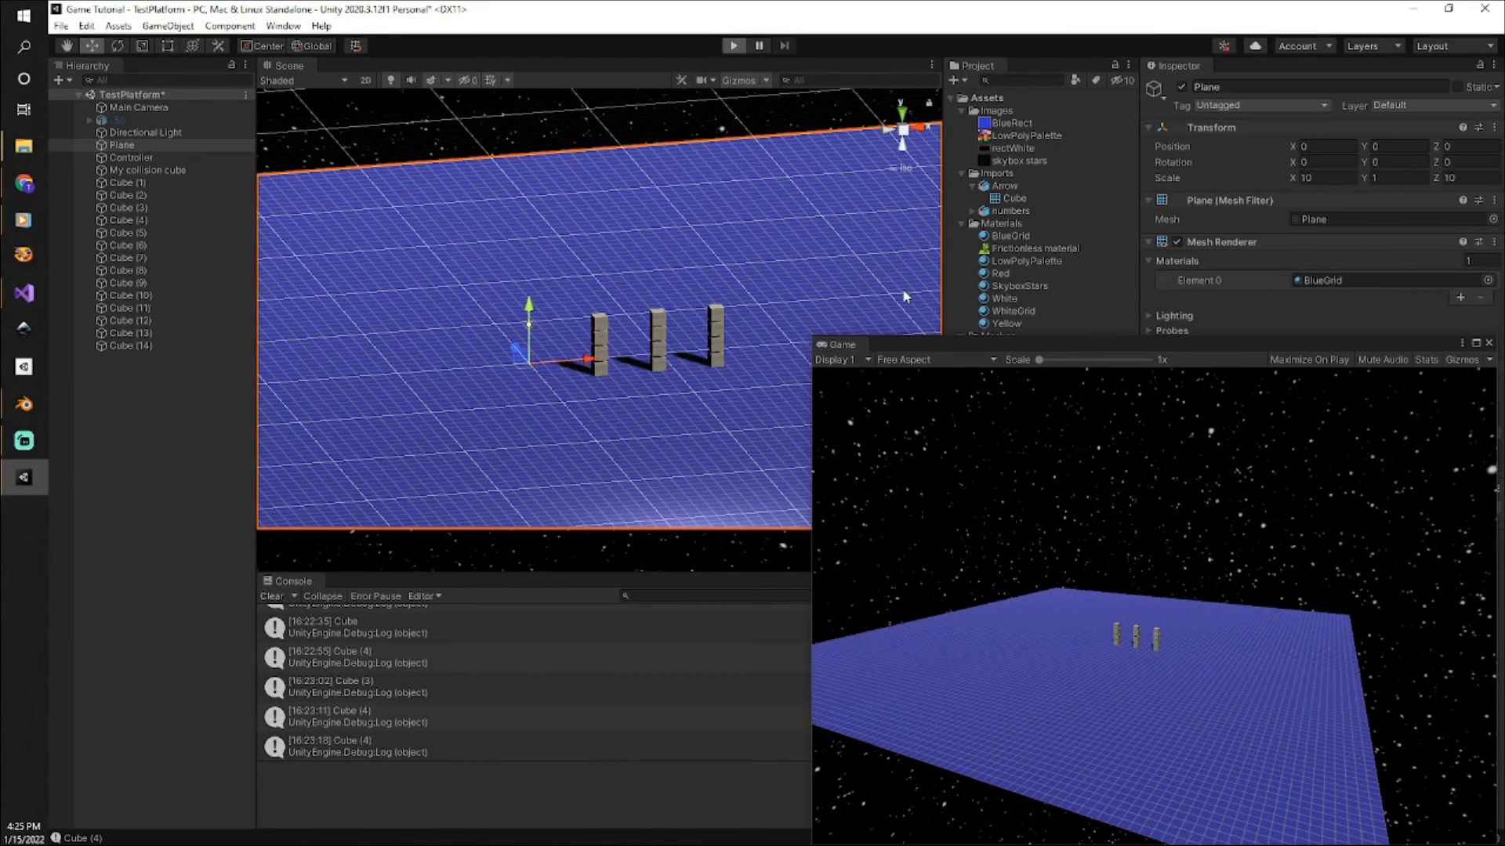
{"action": "left_click", "coordinate": [1019, 717]}
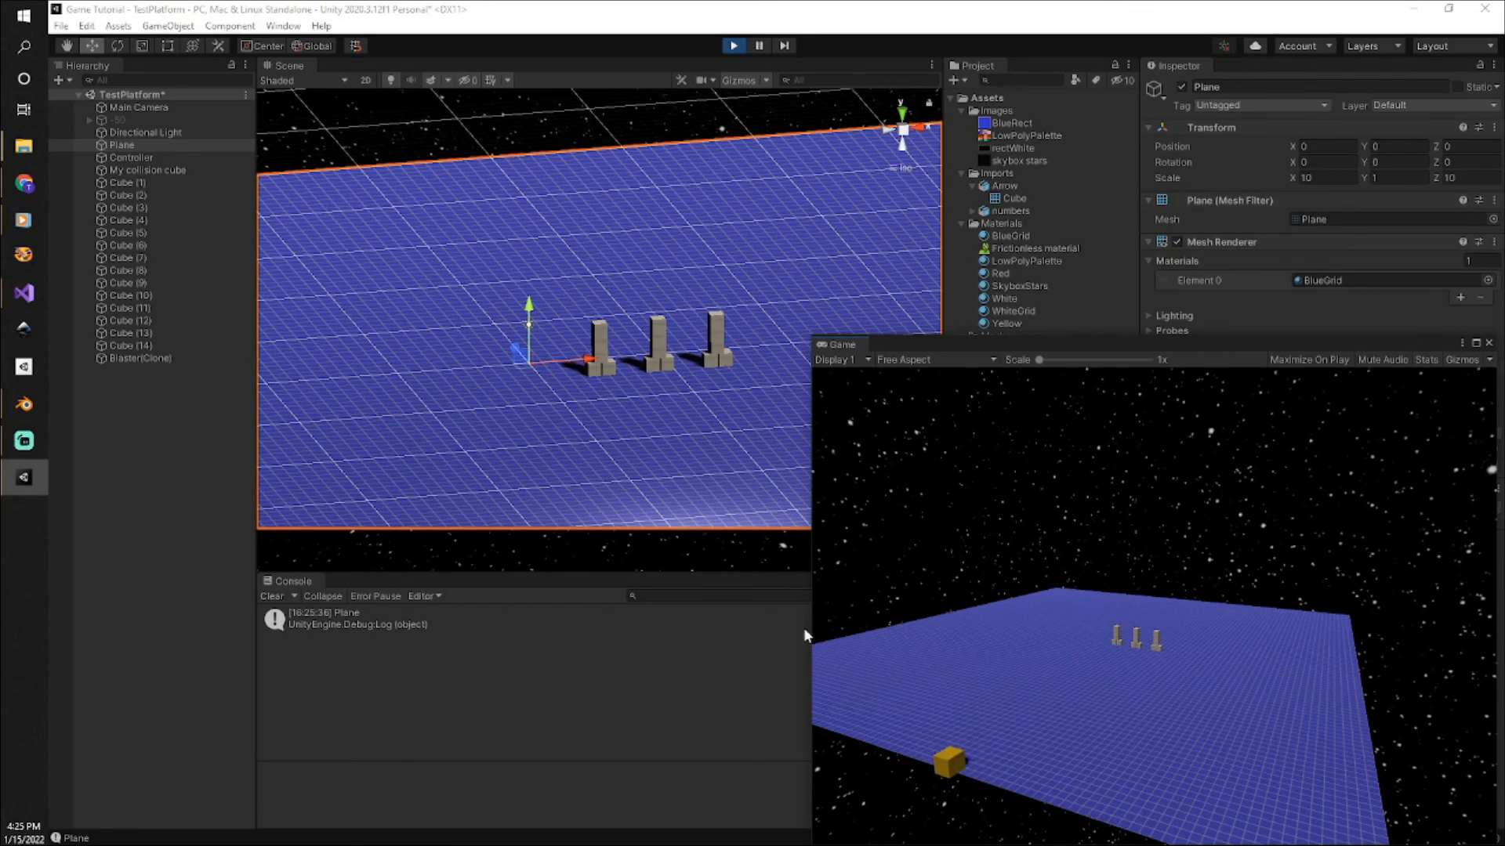
{"action": "left_click", "coordinate": [863, 516]}
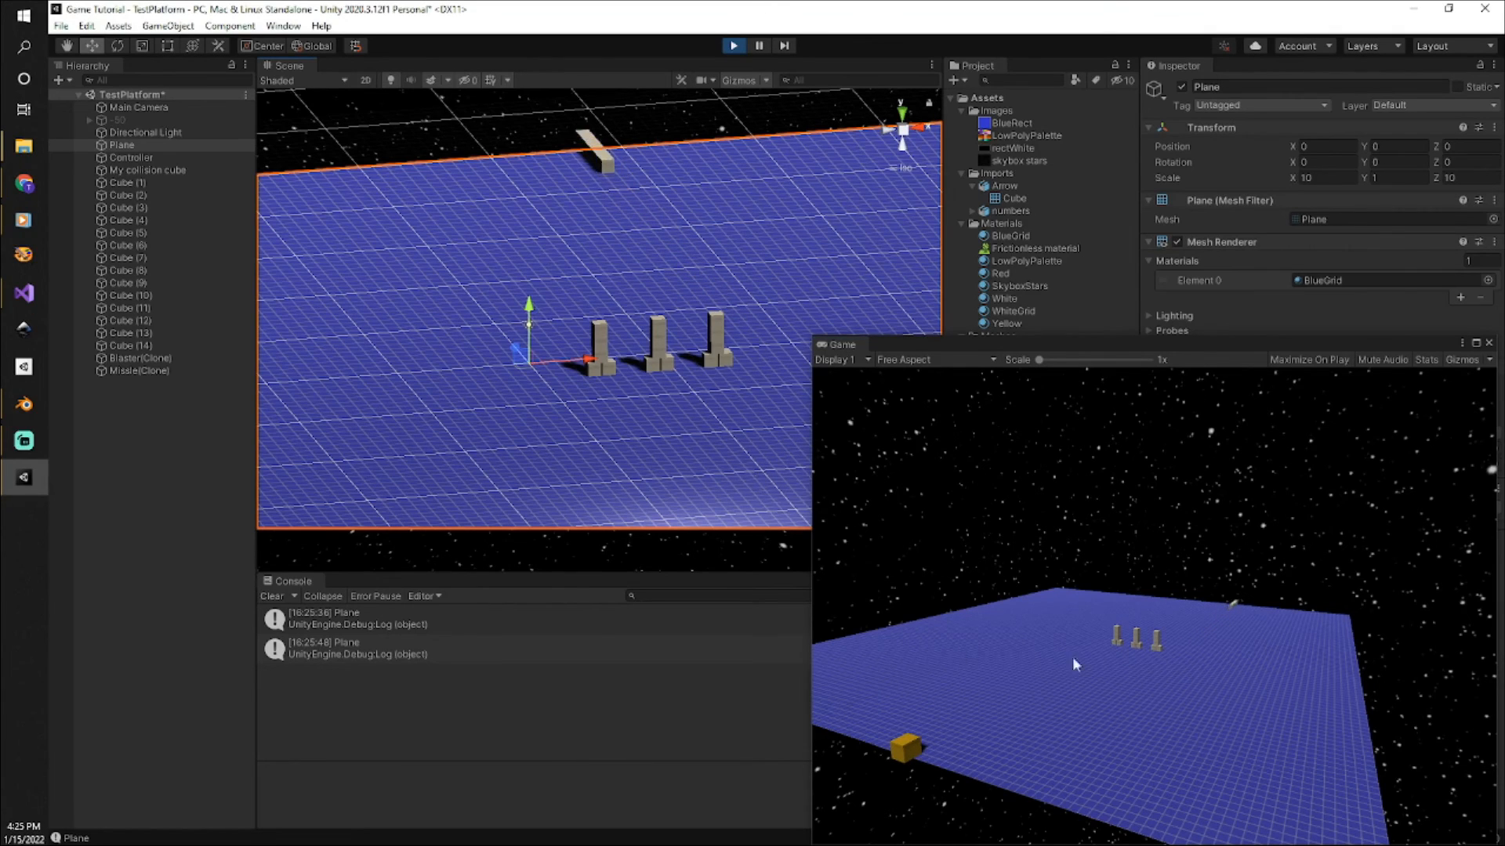
{"action": "left_click", "coordinate": [1211, 756]}
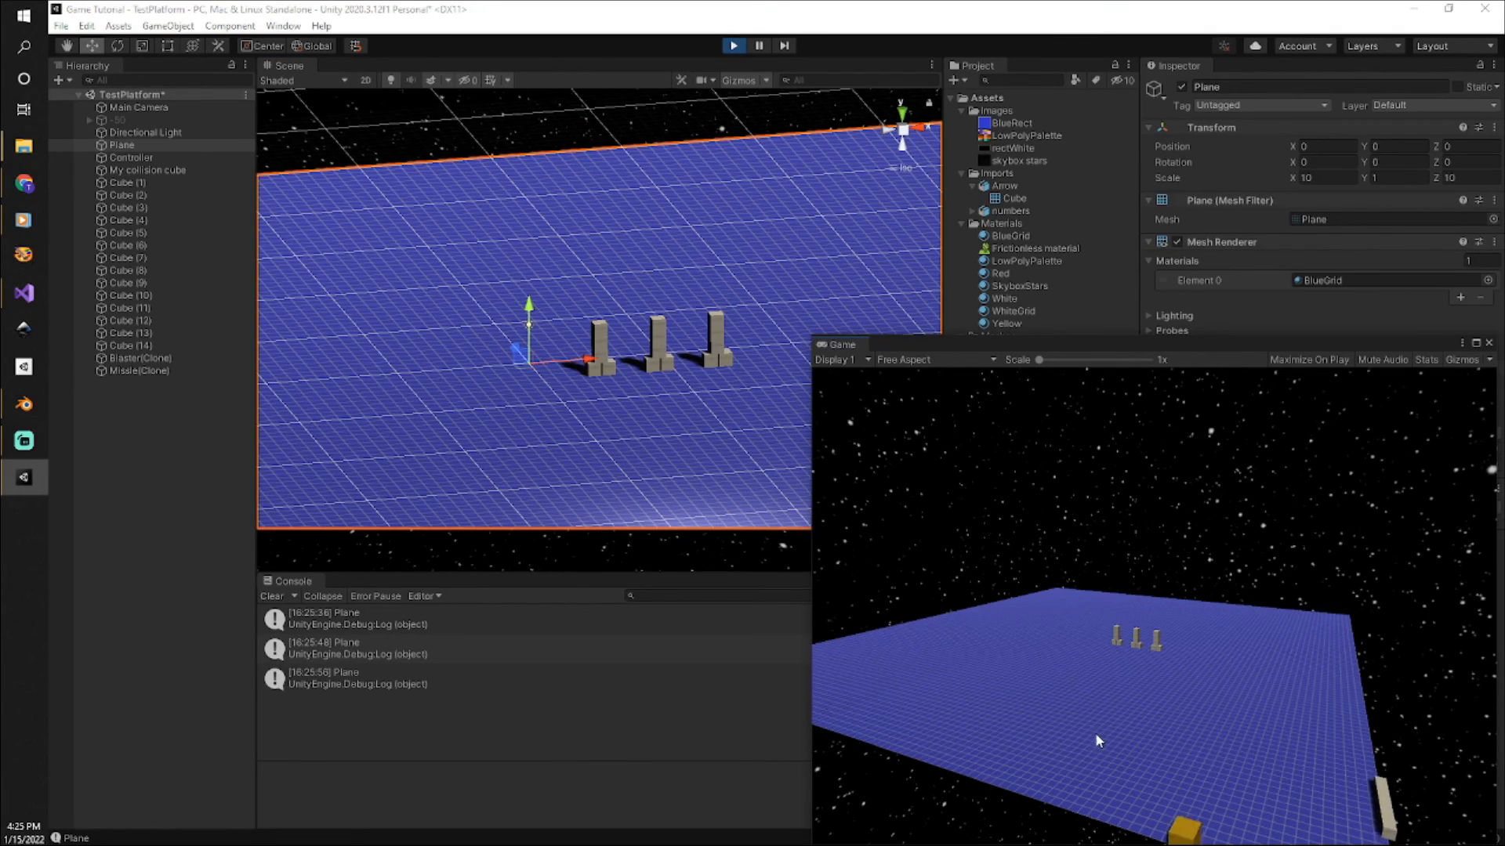
{"action": "left_click", "coordinate": [816, 607]}
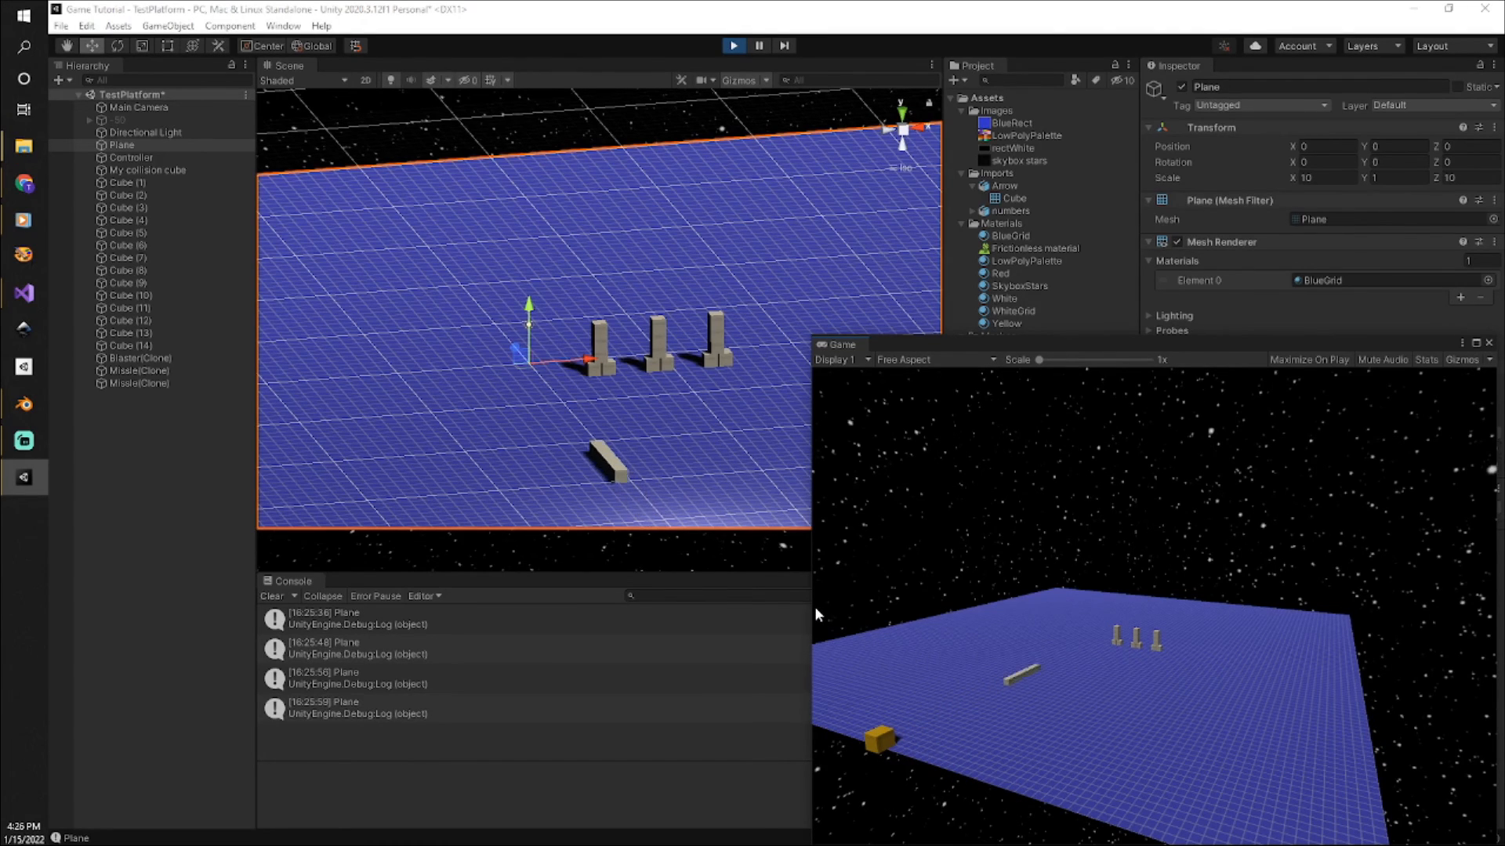
{"action": "left_click", "coordinate": [846, 626]}
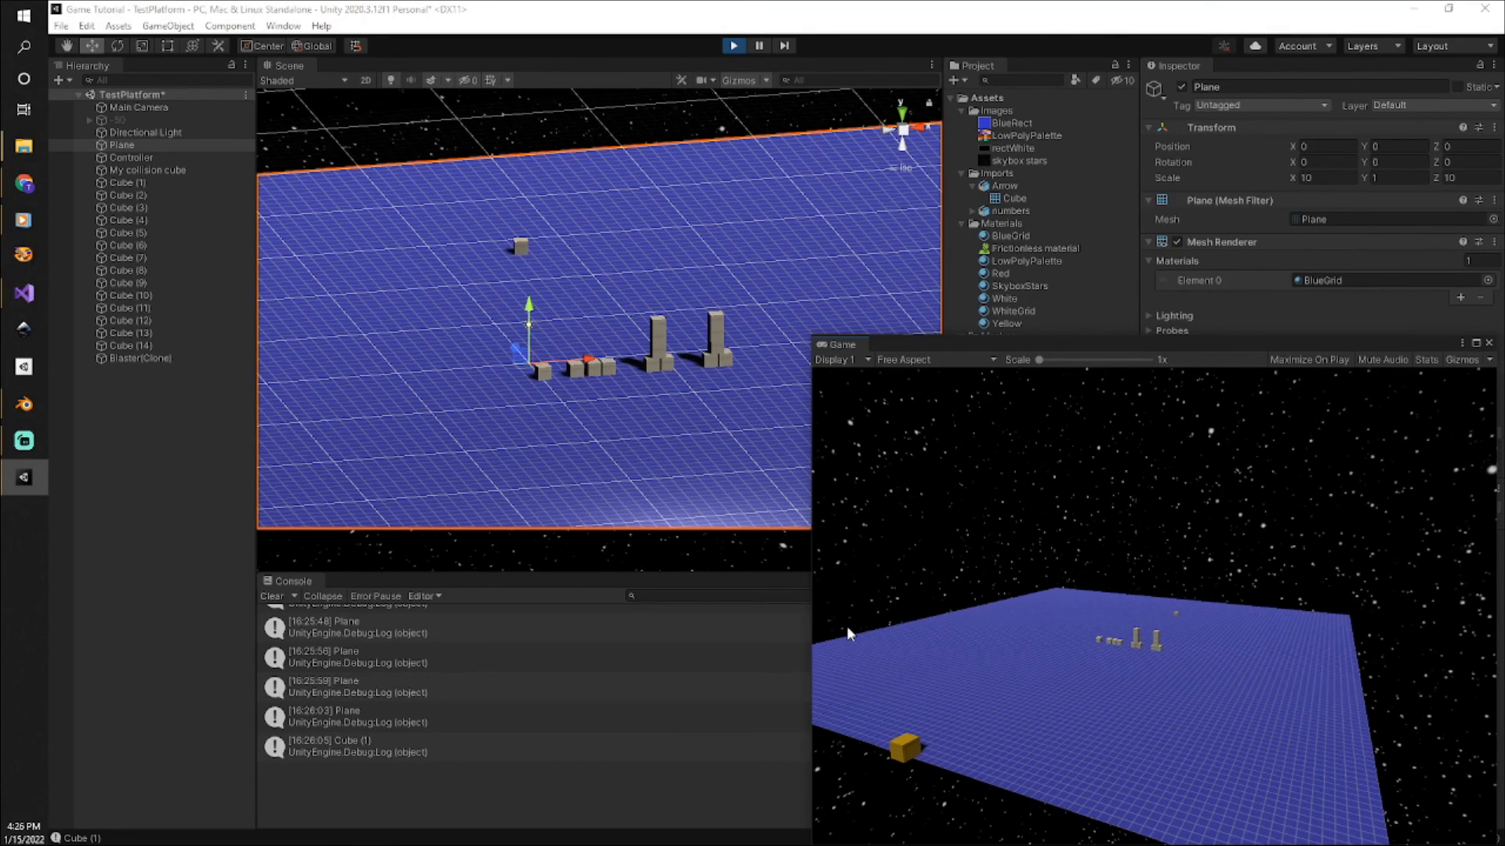
{"action": "left_click", "coordinate": [856, 630]}
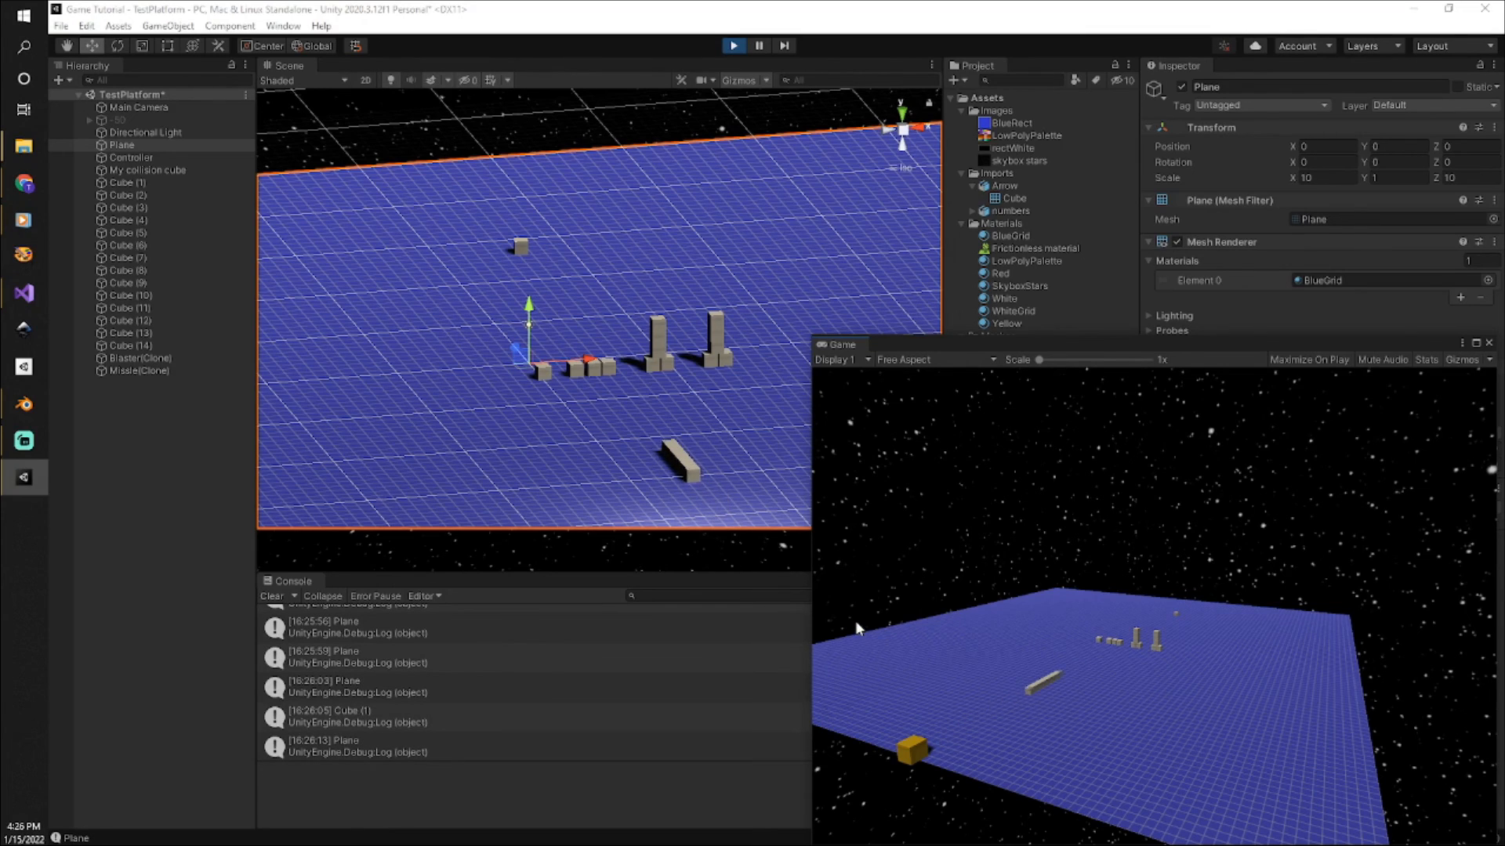
{"action": "left_click", "coordinate": [836, 609]}
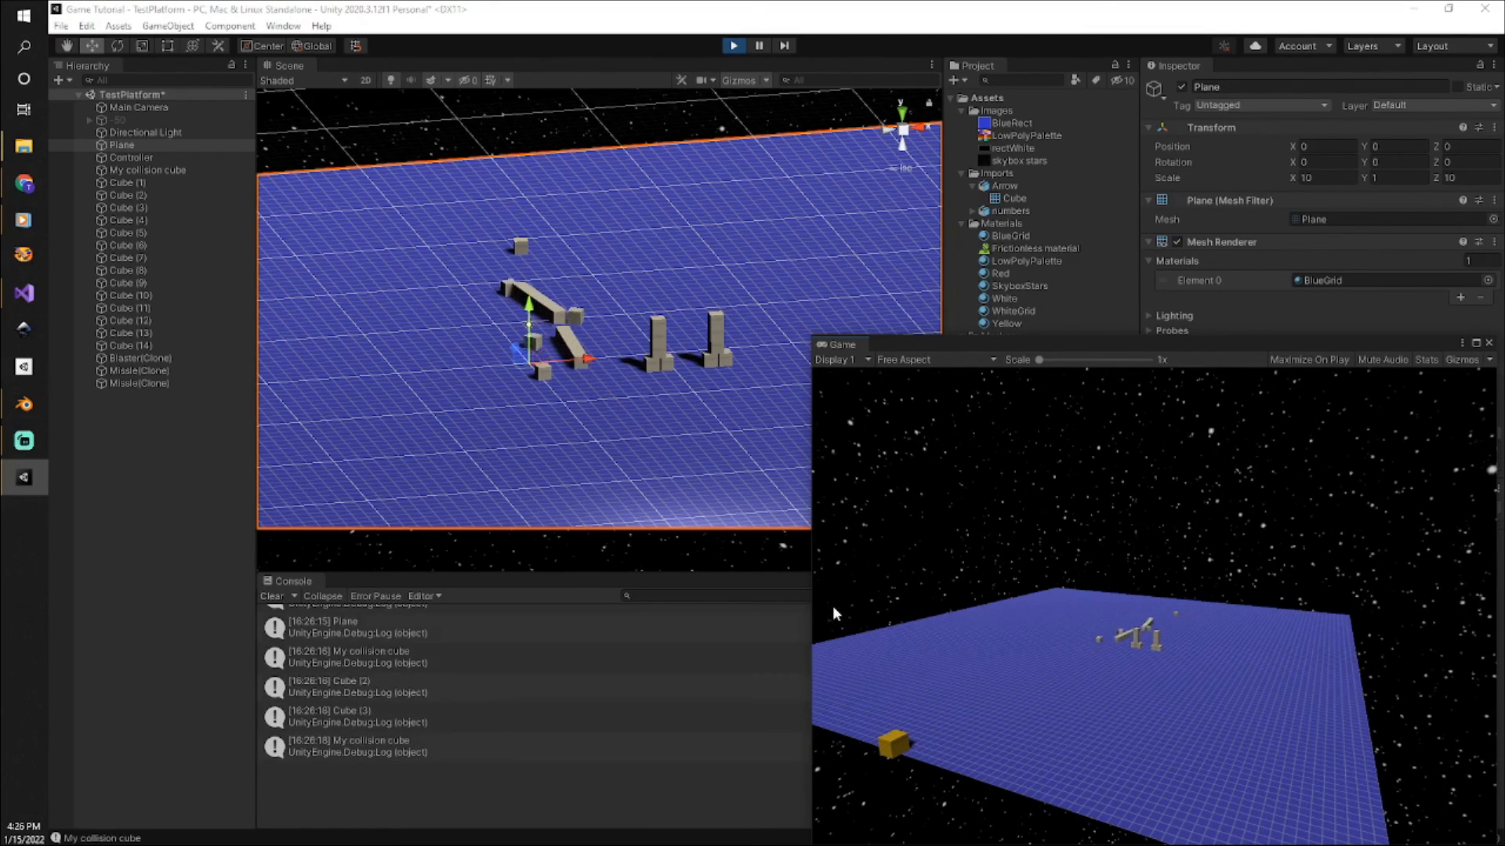
{"action": "left_click", "coordinate": [826, 602]}
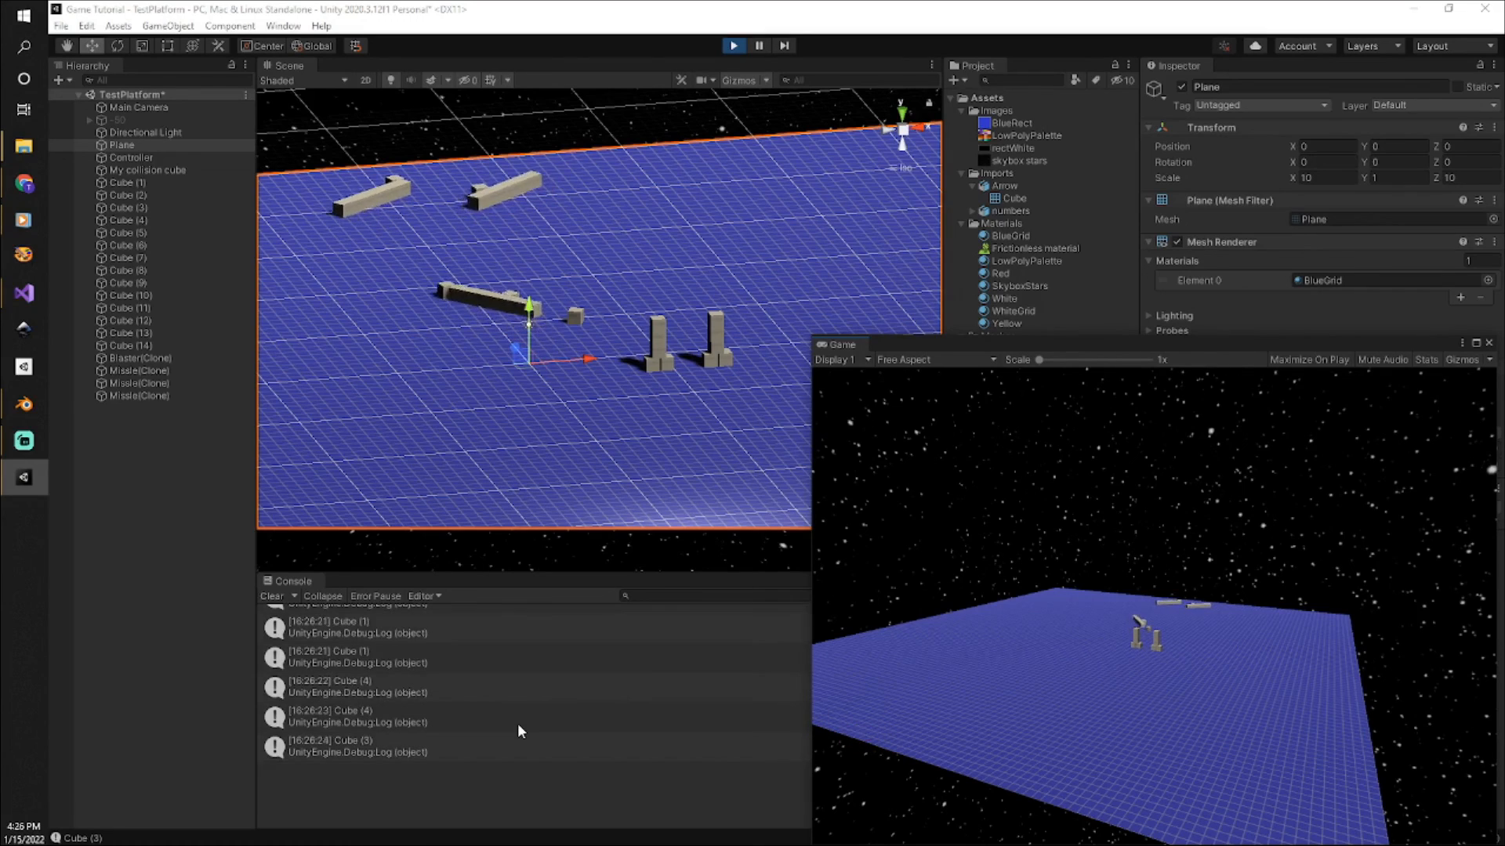
{"action": "scroll", "coordinate": [519, 720], "scroll_direction": "up", "scroll_amount": 1}
{"action": "scroll", "coordinate": [518, 721], "scroll_direction": "up", "scroll_amount": 1}
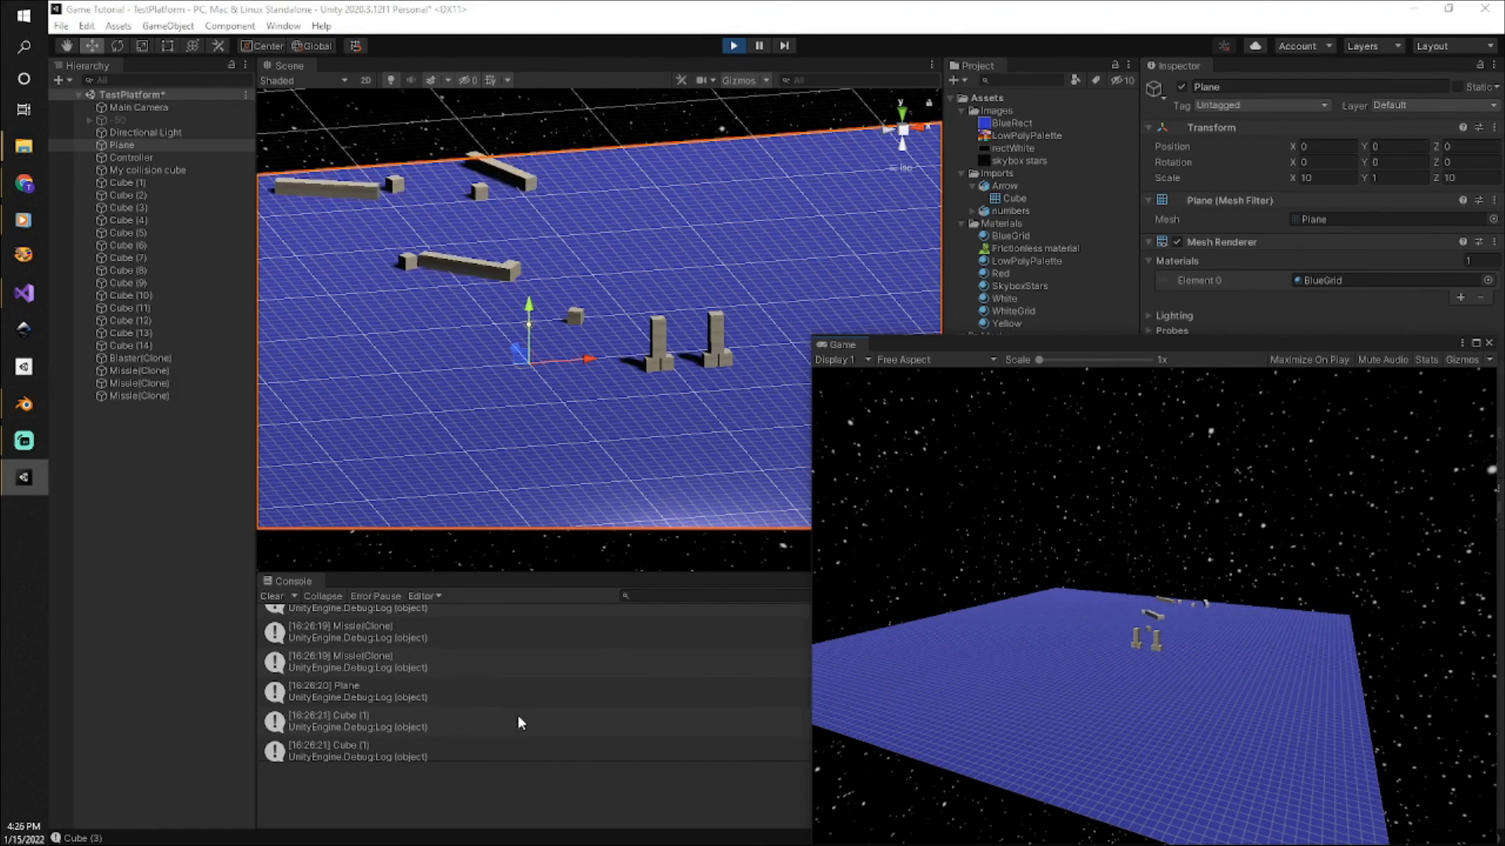
Review the Console's collision log, comparing the entries for Plane, My collision cube, the numbered cubes and Missle(Clone).
{"action": "scroll", "coordinate": [518, 721], "scroll_direction": "up", "scroll_amount": 1}
{"action": "scroll", "coordinate": [517, 721], "scroll_direction": "up", "scroll_amount": 1}
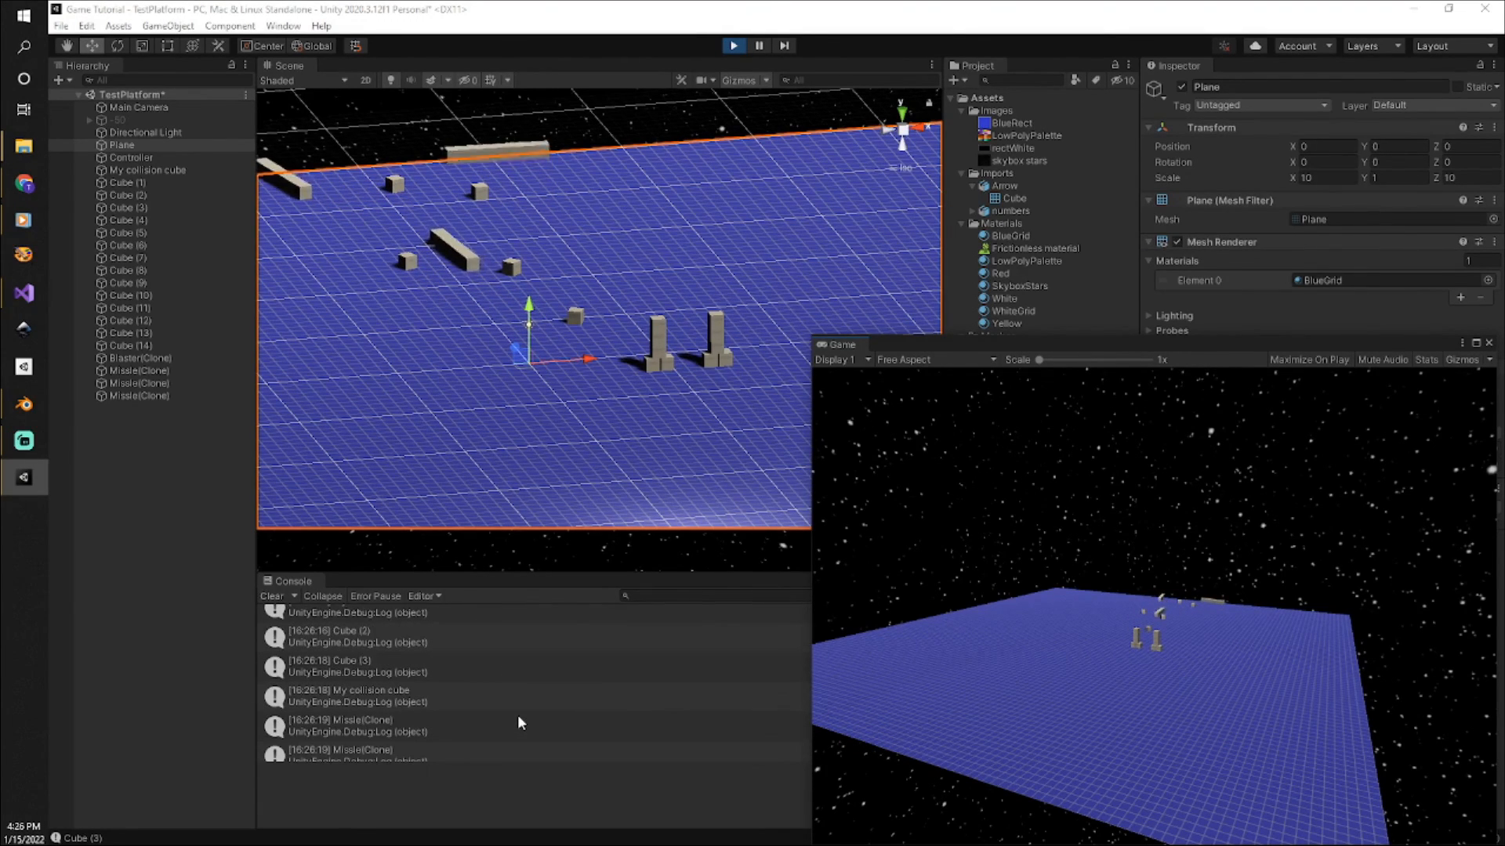
{"action": "scroll", "coordinate": [517, 721], "scroll_direction": "up", "scroll_amount": 1}
{"action": "scroll", "coordinate": [517, 721], "scroll_direction": "up", "scroll_amount": 1}
{"action": "scroll", "coordinate": [517, 721], "scroll_direction": "up", "scroll_amount": 1}
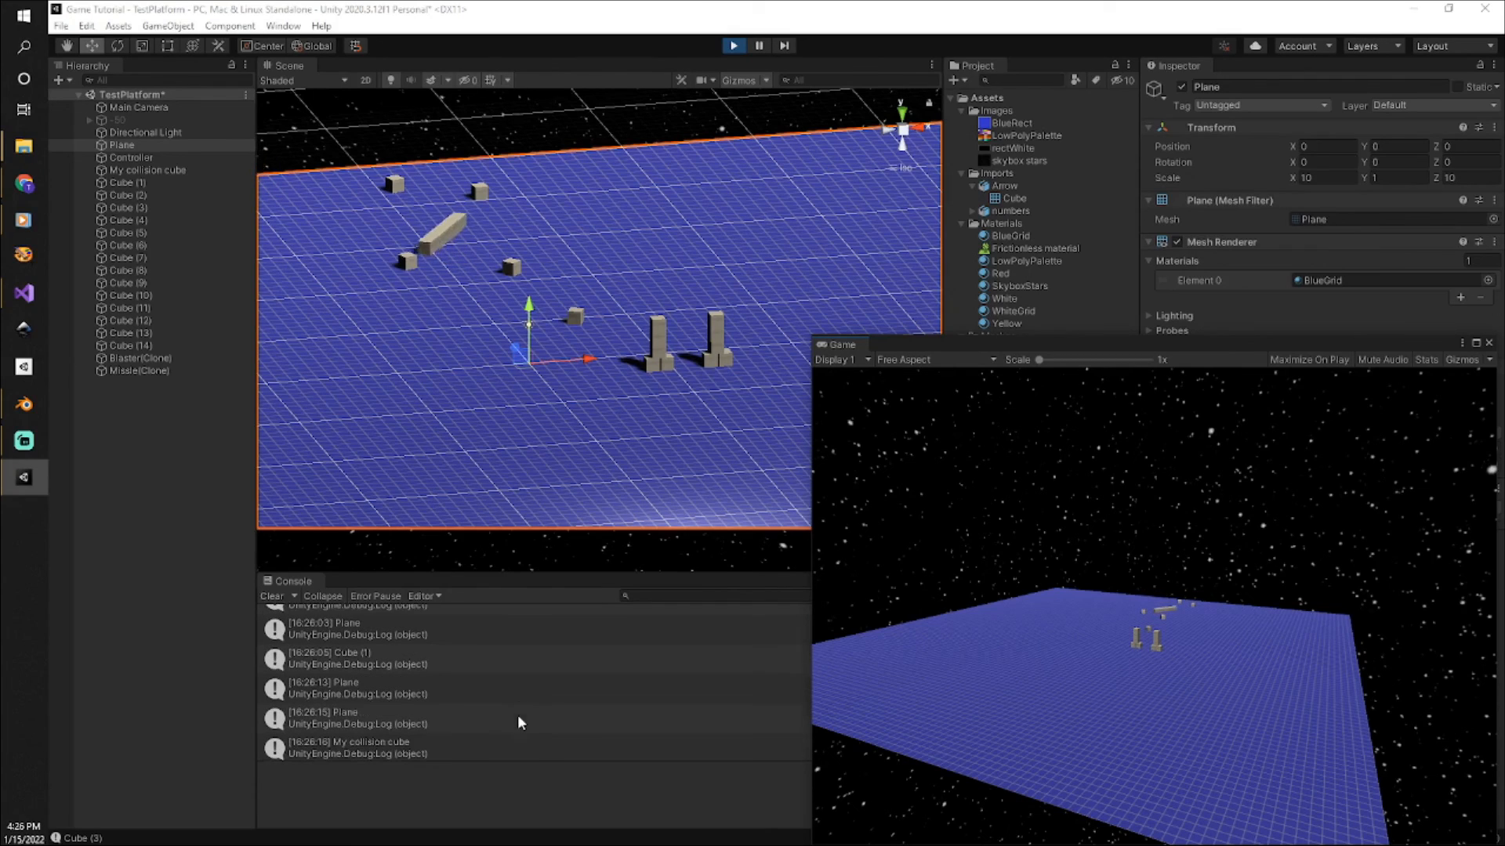
{"action": "scroll", "coordinate": [517, 721], "scroll_direction": "up", "scroll_amount": 1}
{"action": "scroll", "coordinate": [517, 721], "scroll_direction": "up", "scroll_amount": 1}
{"action": "scroll", "coordinate": [518, 718], "scroll_direction": "down", "scroll_amount": 5}
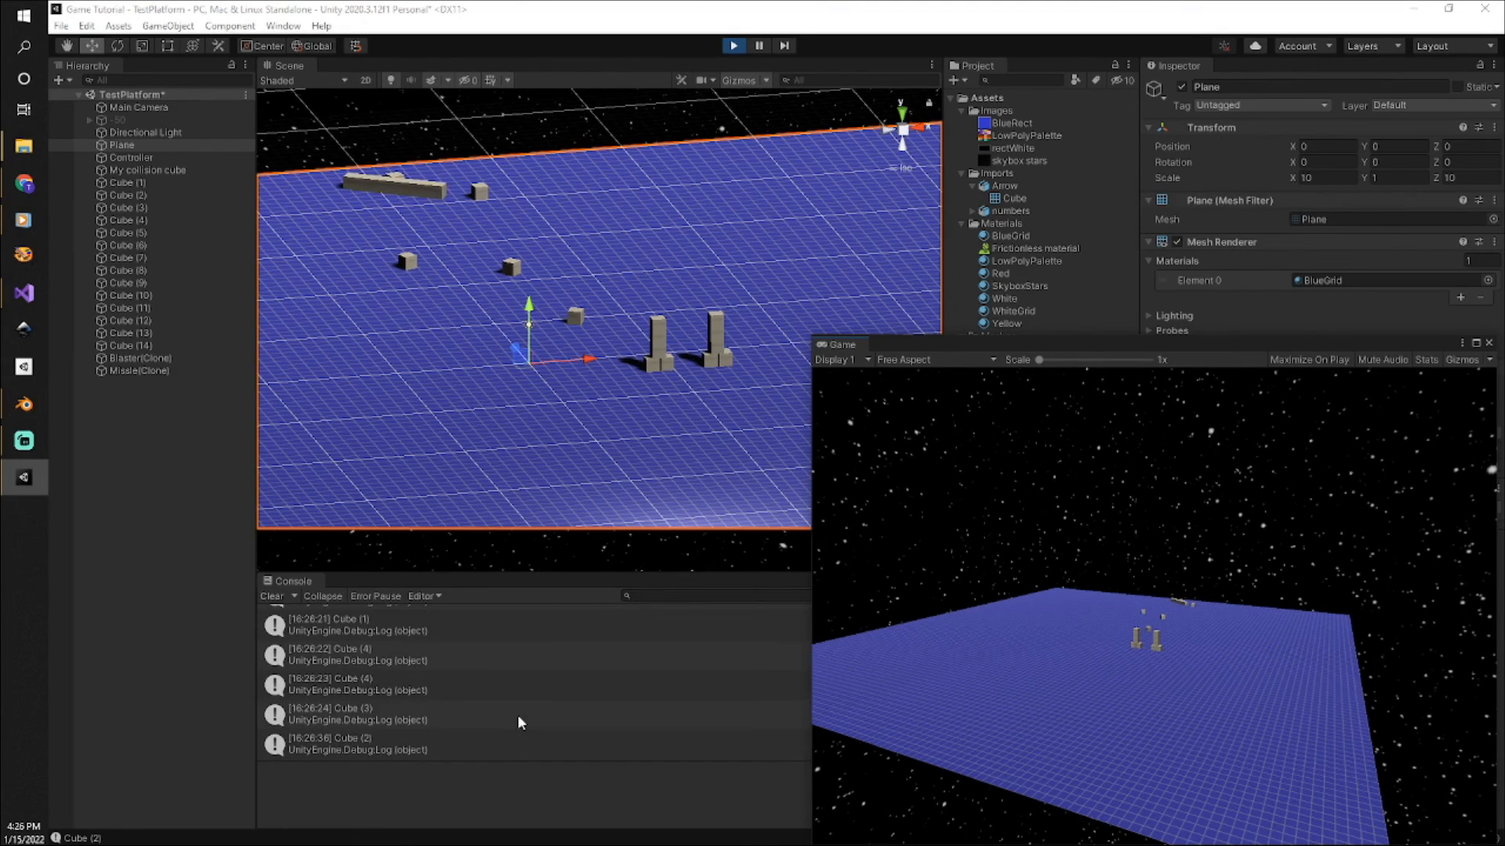
{"action": "scroll", "coordinate": [518, 715], "scroll_direction": "up", "scroll_amount": 3}
{"action": "scroll", "coordinate": [518, 718], "scroll_direction": "up", "scroll_amount": 5}
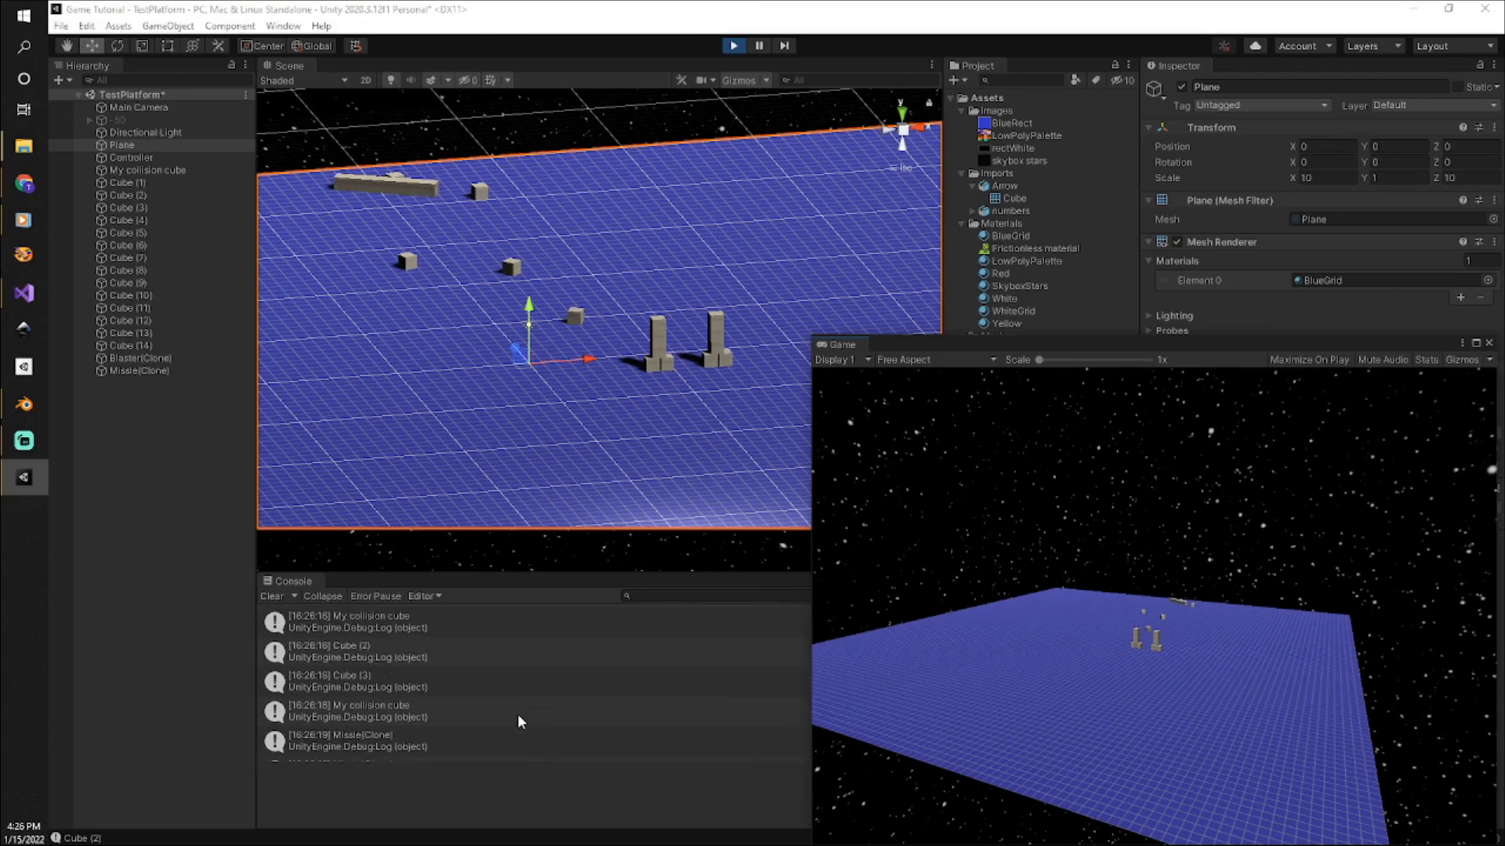
{"action": "scroll", "coordinate": [517, 713], "scroll_direction": "up", "scroll_amount": 3}
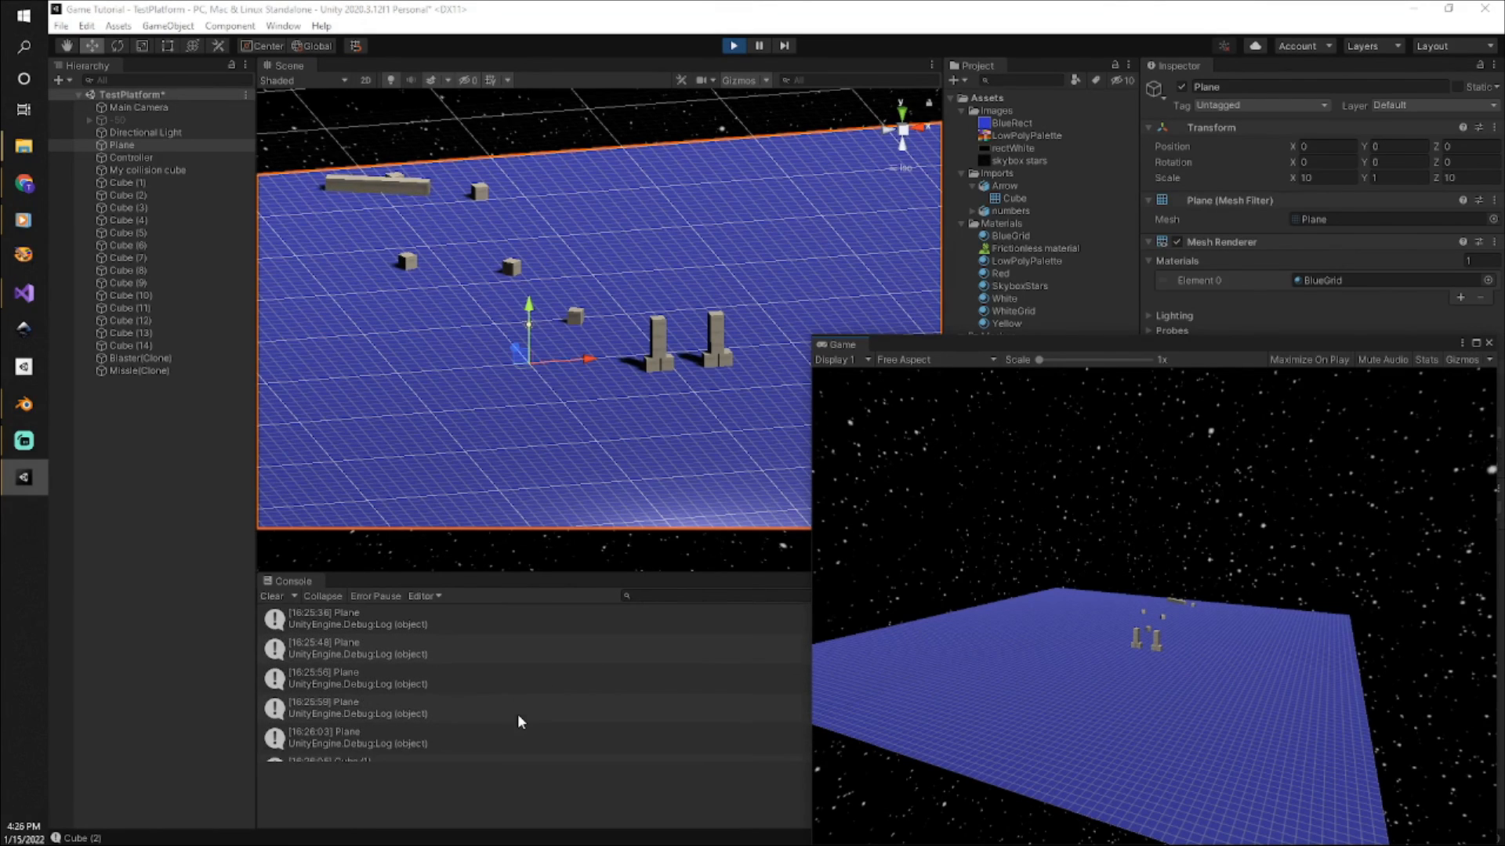
{"action": "scroll", "coordinate": [358, 709], "scroll_direction": "down", "scroll_amount": 5}
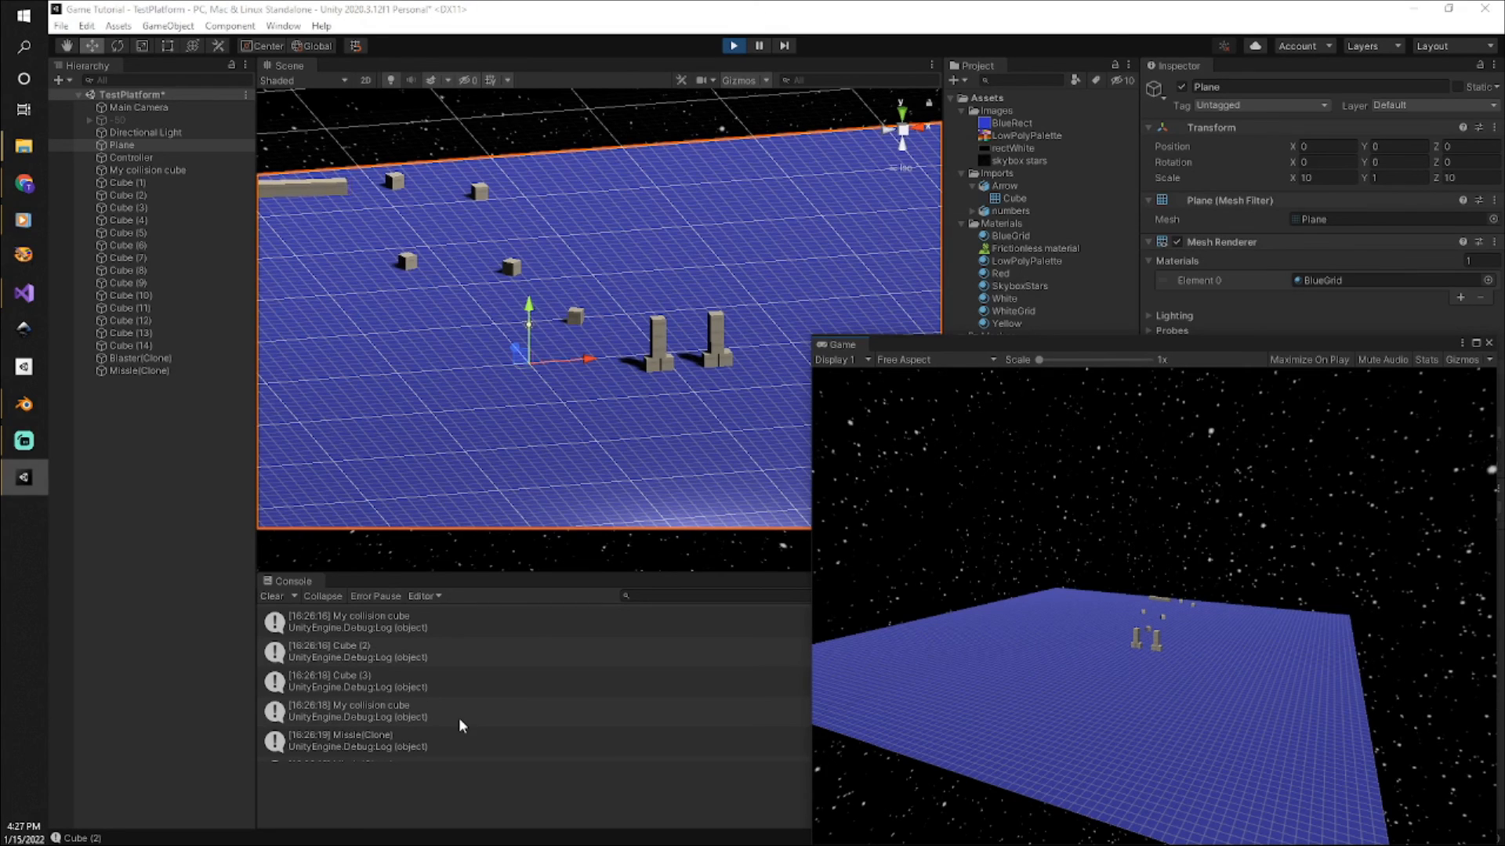
Move the floating Game view out of the editor's way and inspect the Frictionless material's friction and bounciness settings.
{"action": "left_click_drag", "start_coordinate": [1175, 340], "coordinate": [1504, 339]}
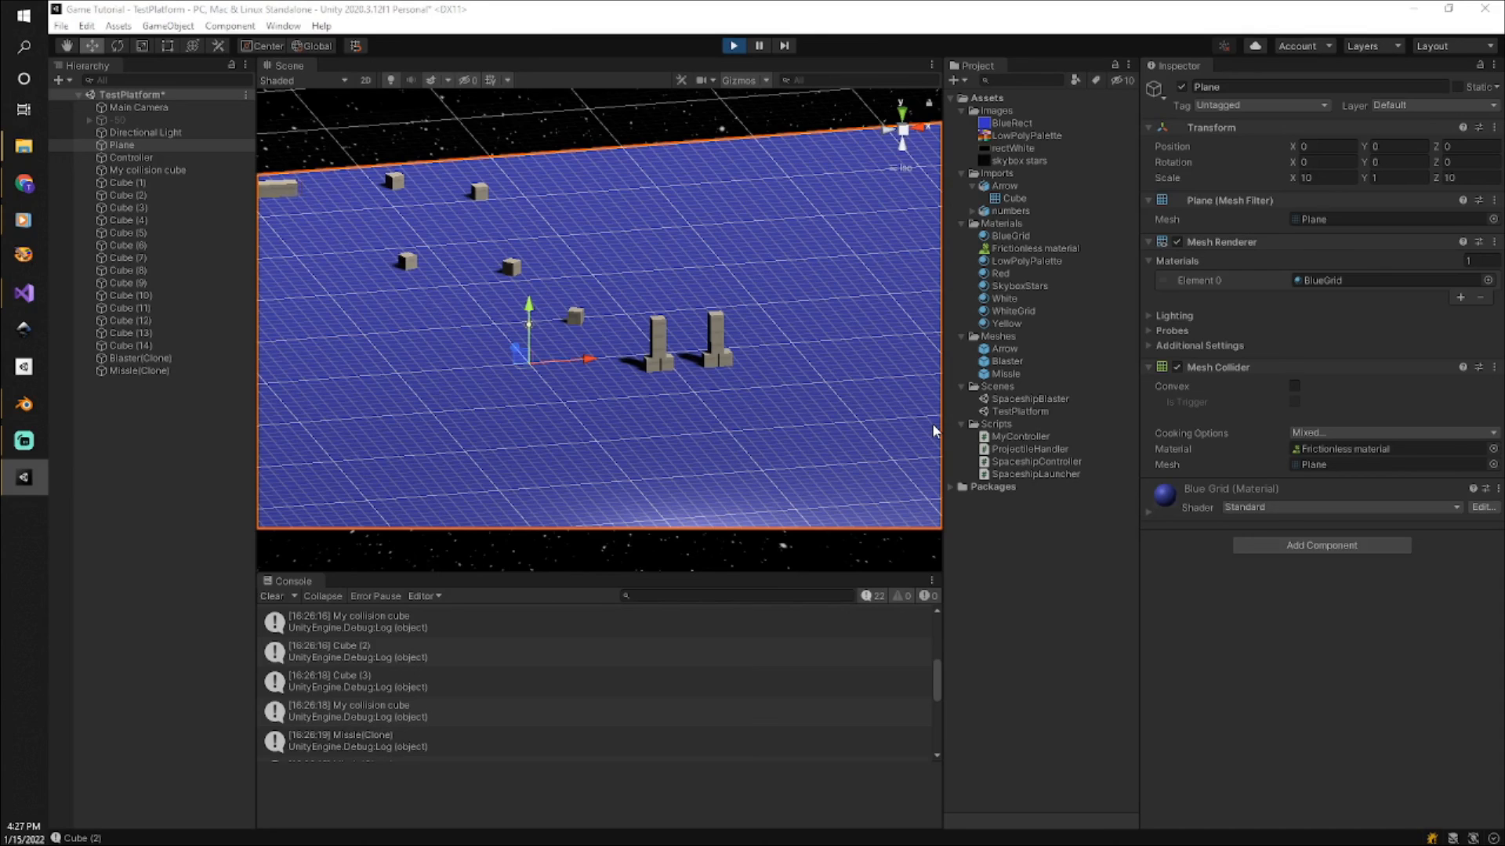
{"action": "left_click", "coordinate": [1046, 247]}
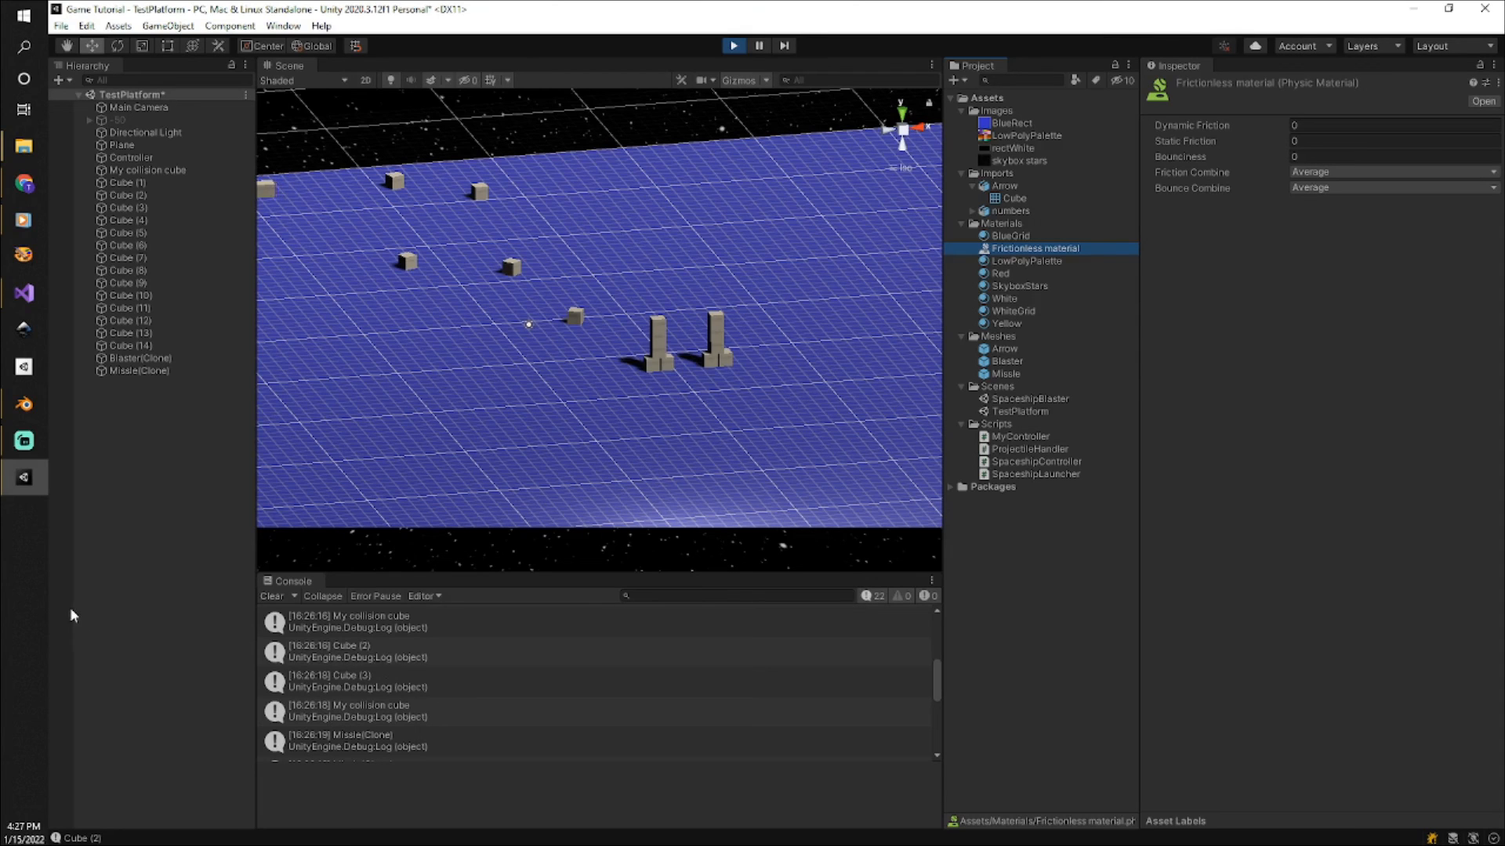
Switch to Visual Studio and place the cursor at the end of the OnCollisionEnter signature in ProjectileHandler.cs.
{"action": "left_click", "coordinate": [23, 291]}
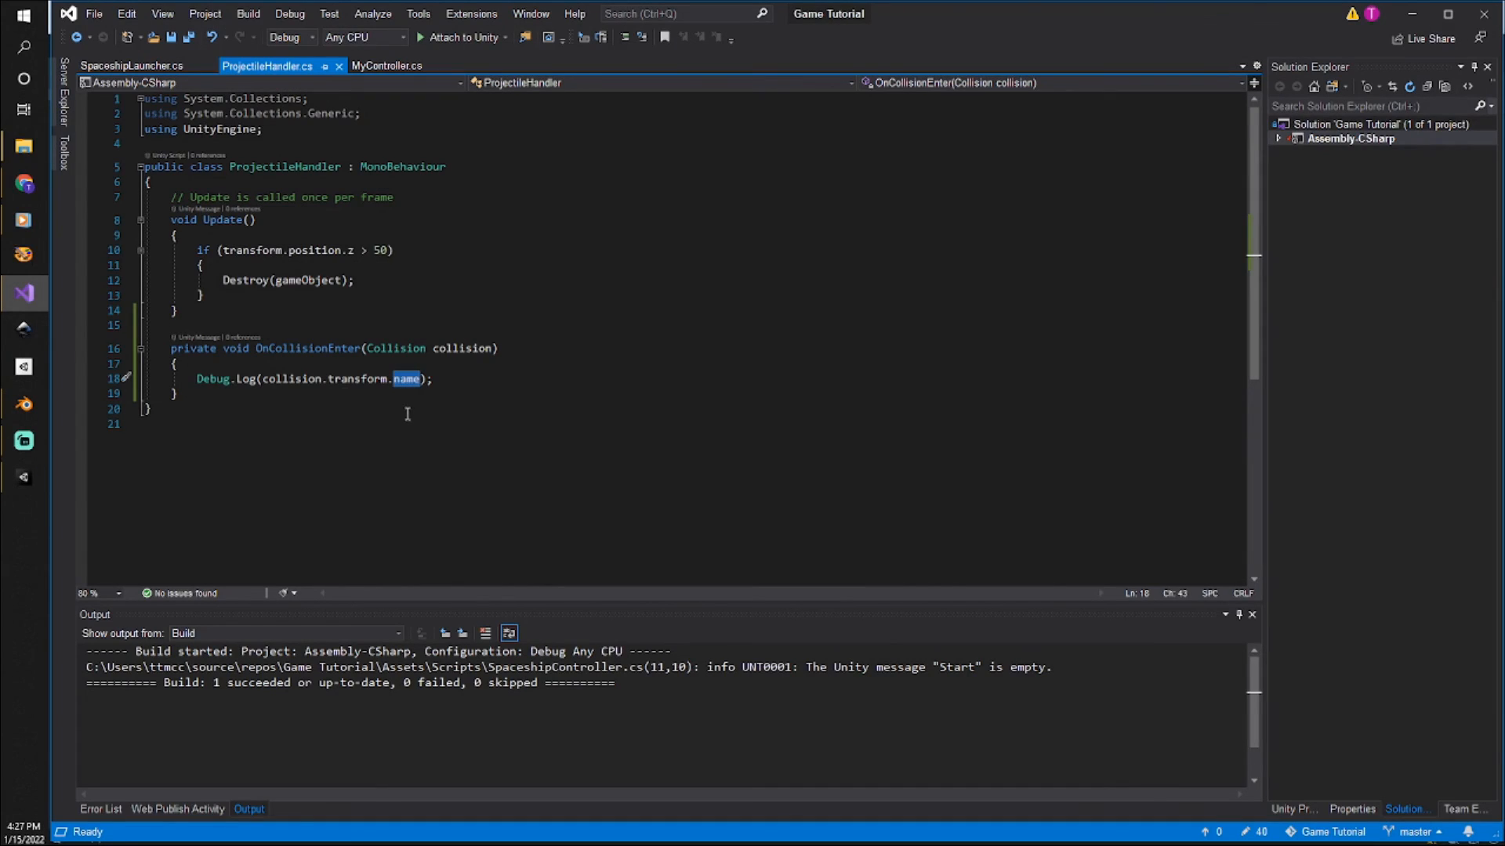
{"action": "left_click", "coordinate": [525, 352]}
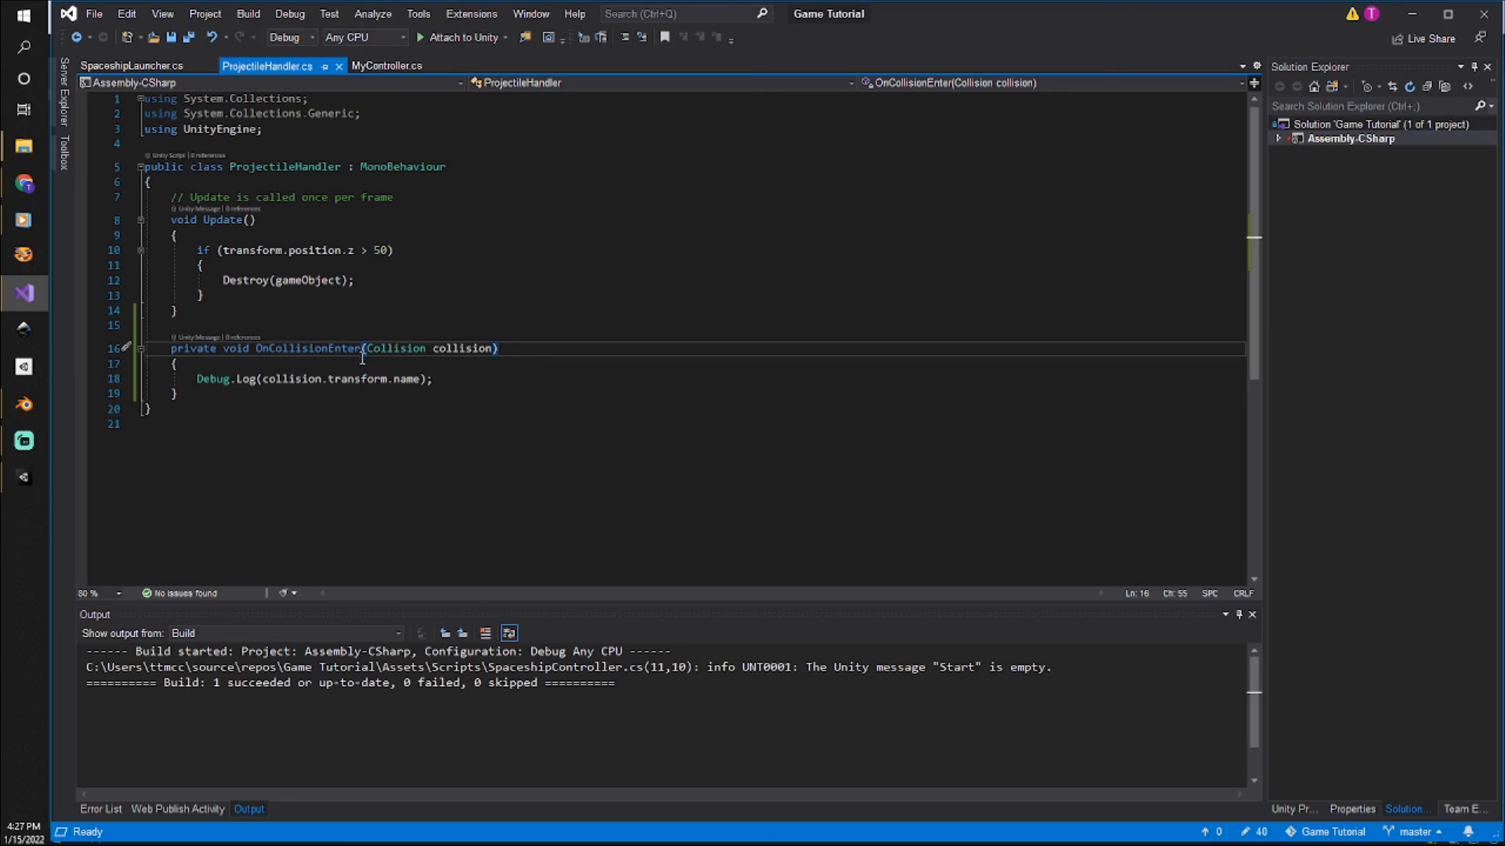